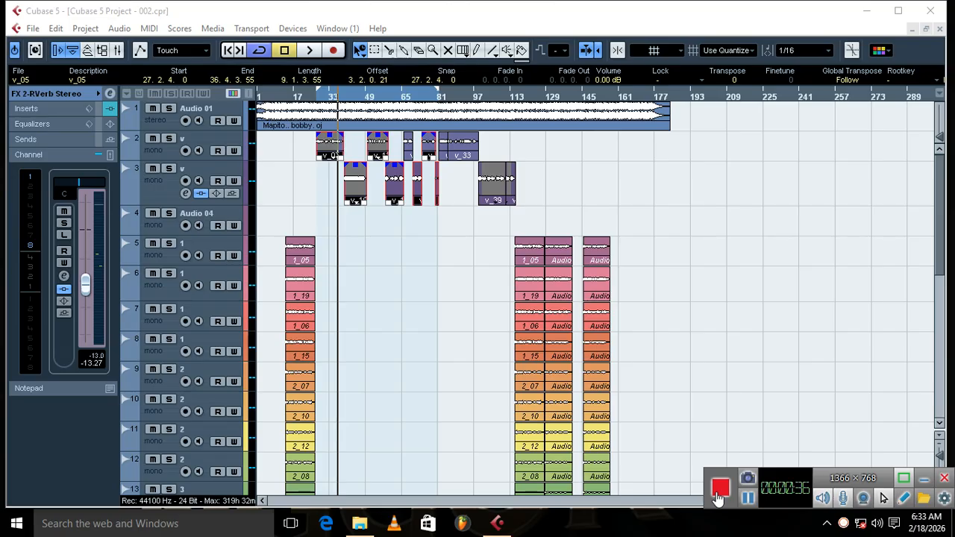
# Step: Deselect all events and zoom the arrangement in on the vocal clips around bar 37
pyautogui.click(654, 486)
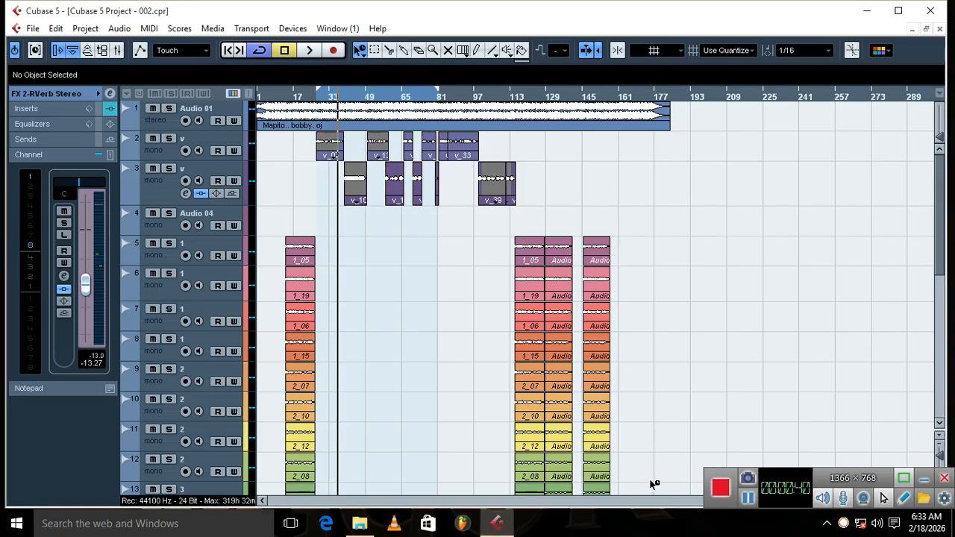
pyautogui.press('h')
pyautogui.press('h')
pyautogui.press('h')
pyautogui.press('h')
pyautogui.press('h')
pyautogui.press('h')
pyautogui.press('h')
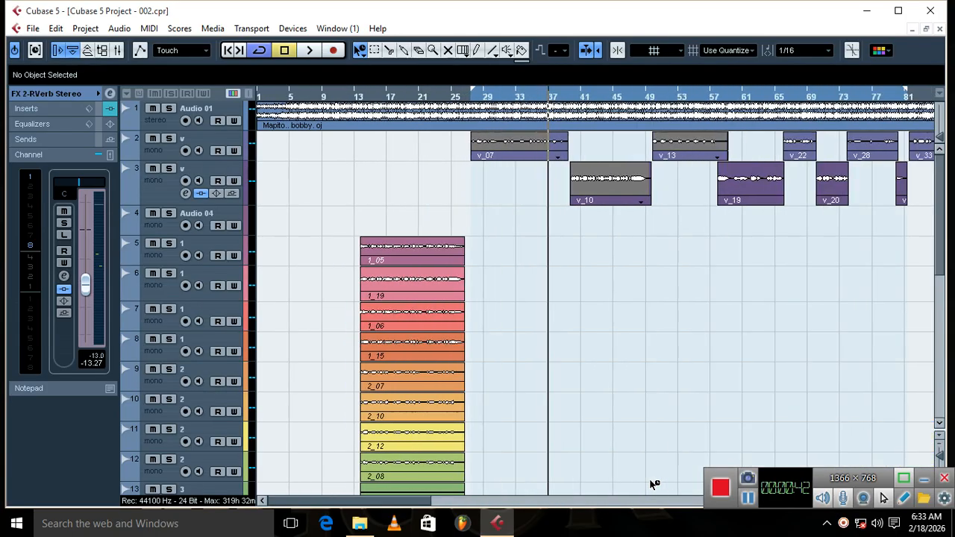
pyautogui.press('h')
pyautogui.press('h')
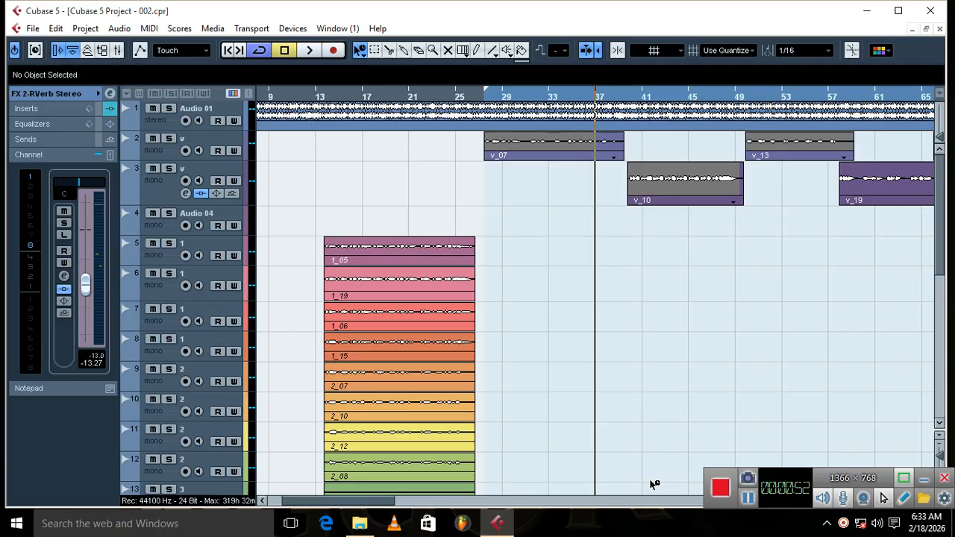
pyautogui.press('h')
pyautogui.press('h')
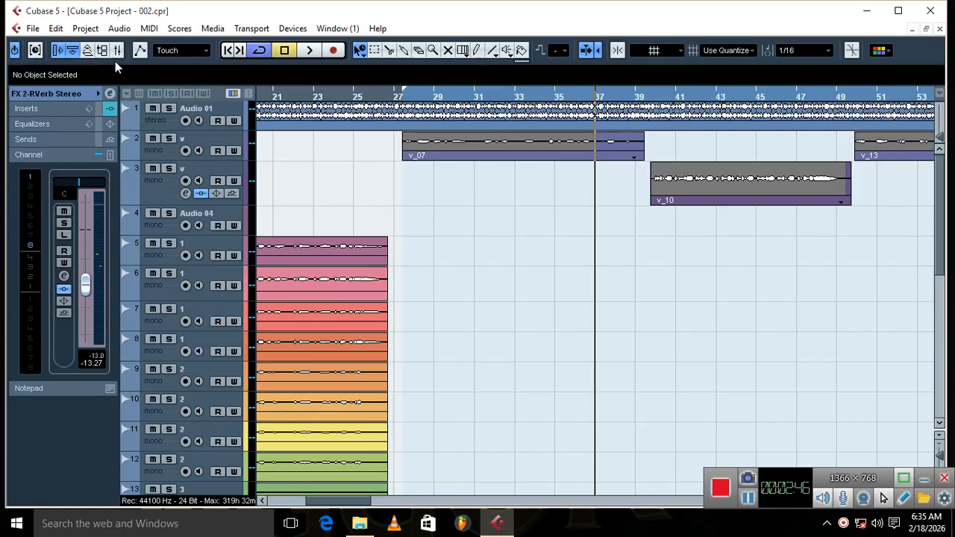
# Step: Open the mixer, try low and high Mono In fader levels, and settle the fader at -10.35
pyautogui.press('F3')
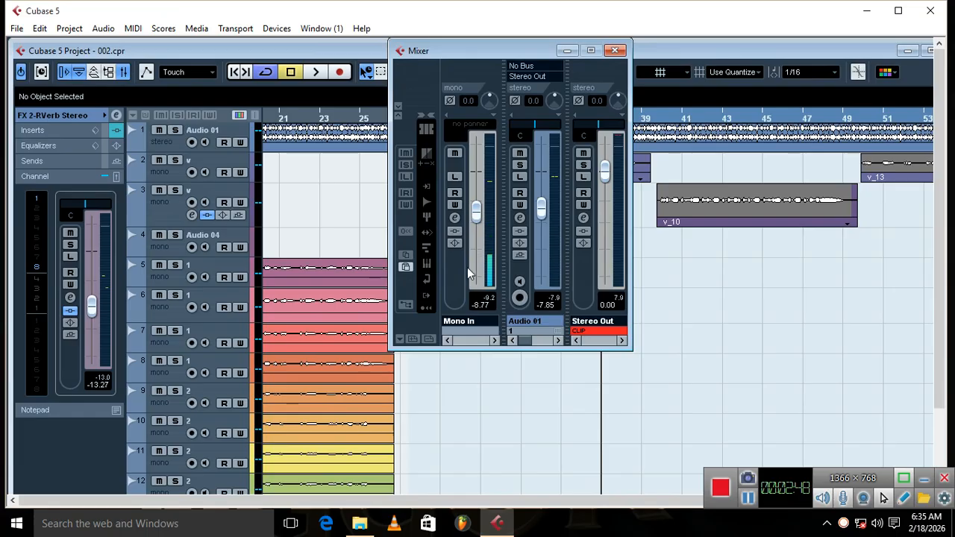
pyautogui.scroll(-10, 477, 224)
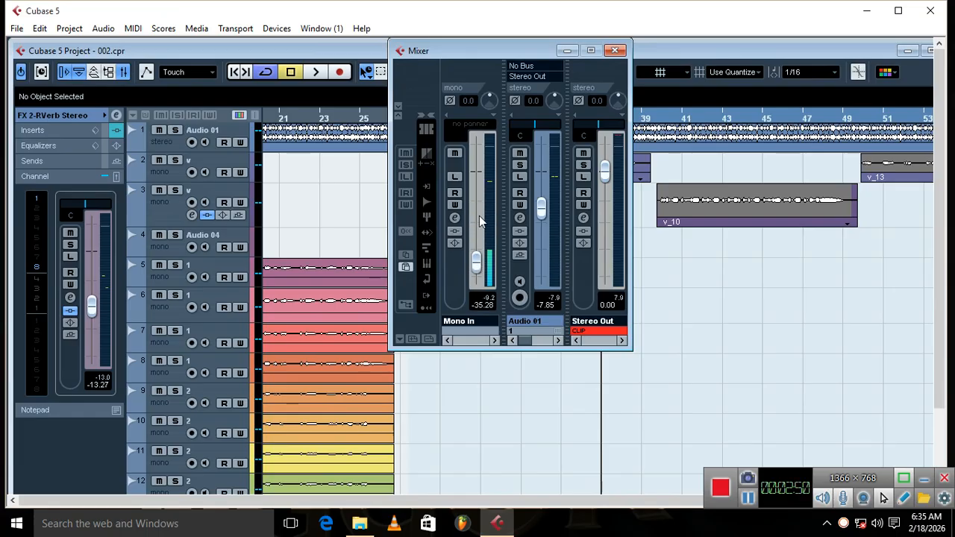
pyautogui.scroll(10, 480, 222)
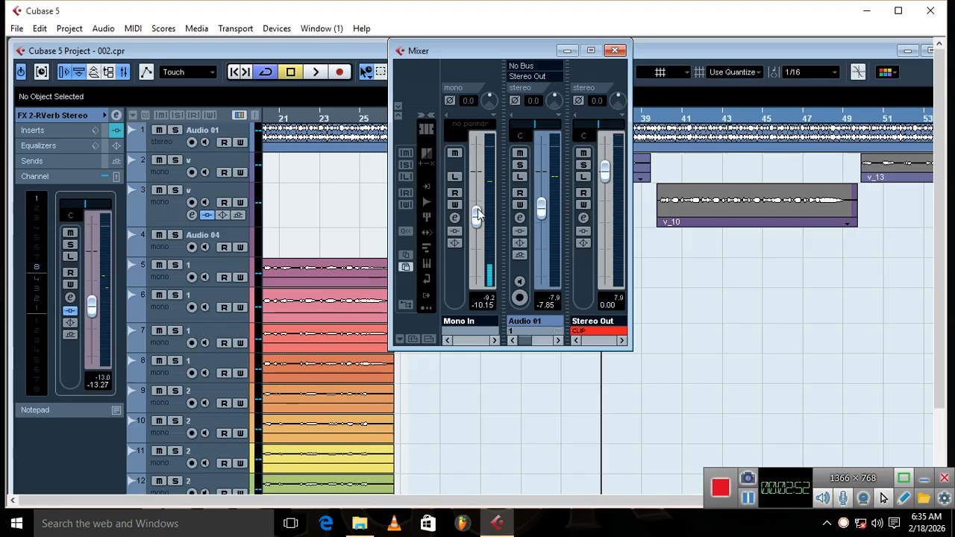
pyautogui.scroll(2, 479, 215)
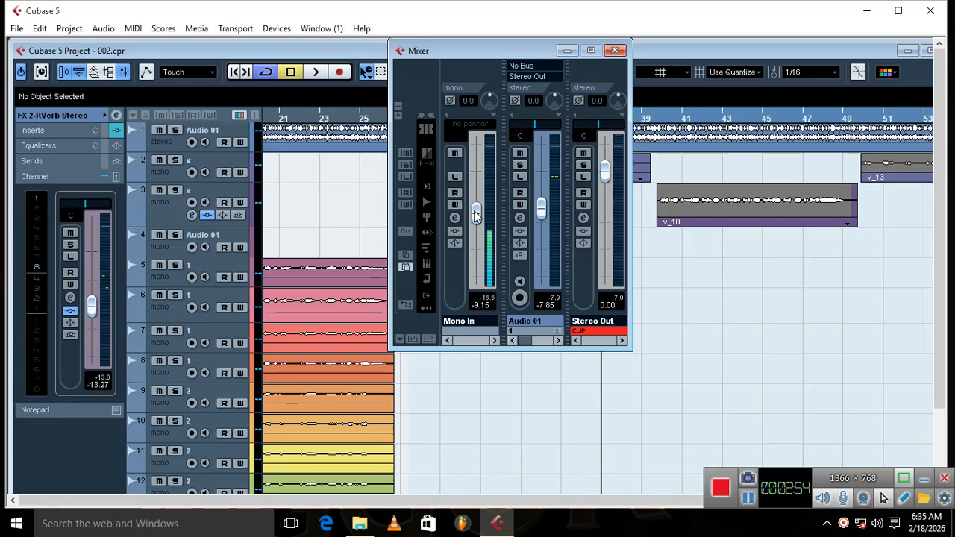
pyautogui.moveTo(477, 215); pyautogui.dragTo(463, 129)
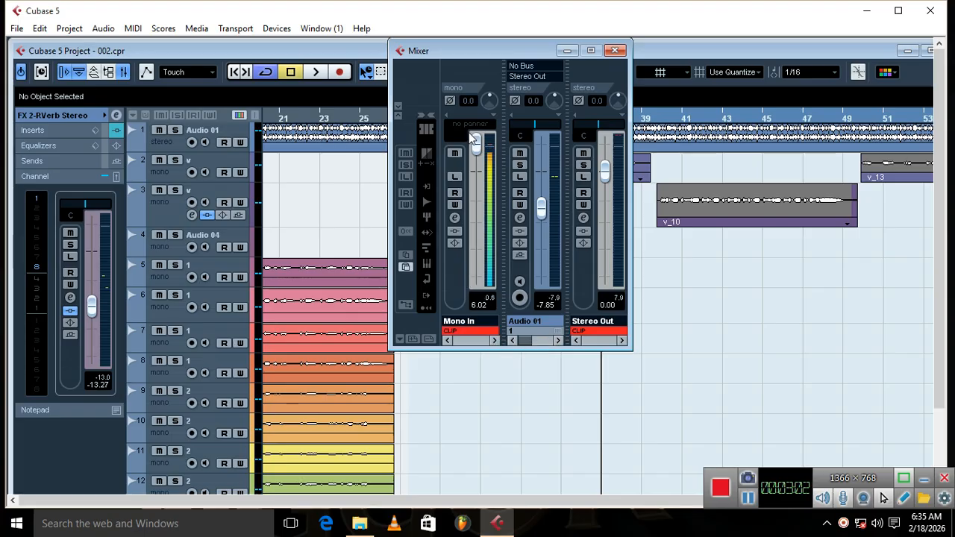
pyautogui.moveTo(473, 138); pyautogui.dragTo(479, 218)
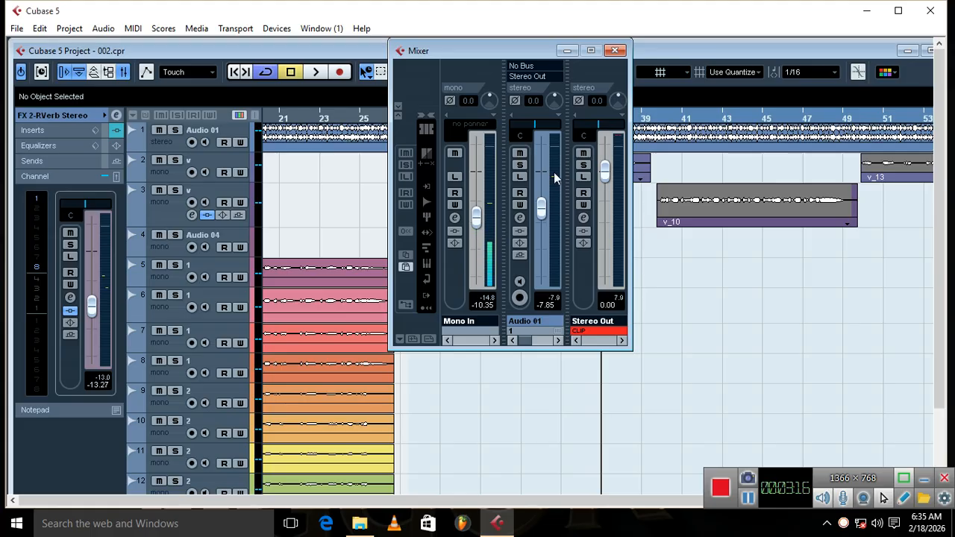
# Step: Look at the Stereo Out channel settings, closing them and the mixer when done
pyautogui.click(583, 218)
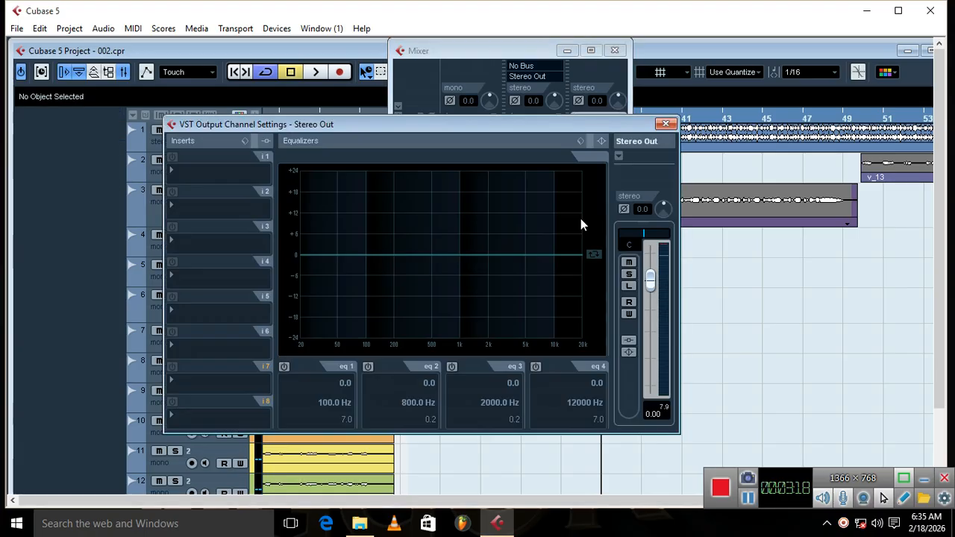
pyautogui.click(665, 124)
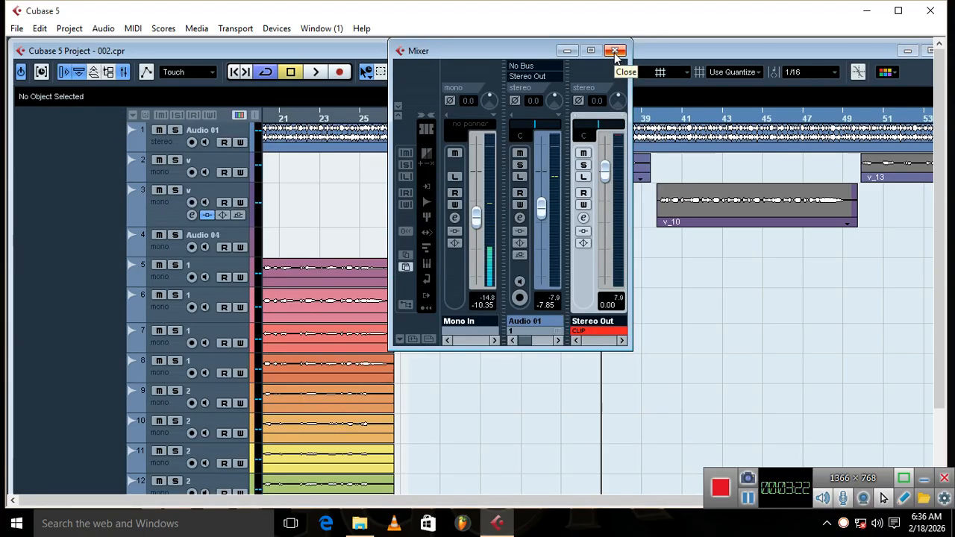
pyautogui.click(615, 51)
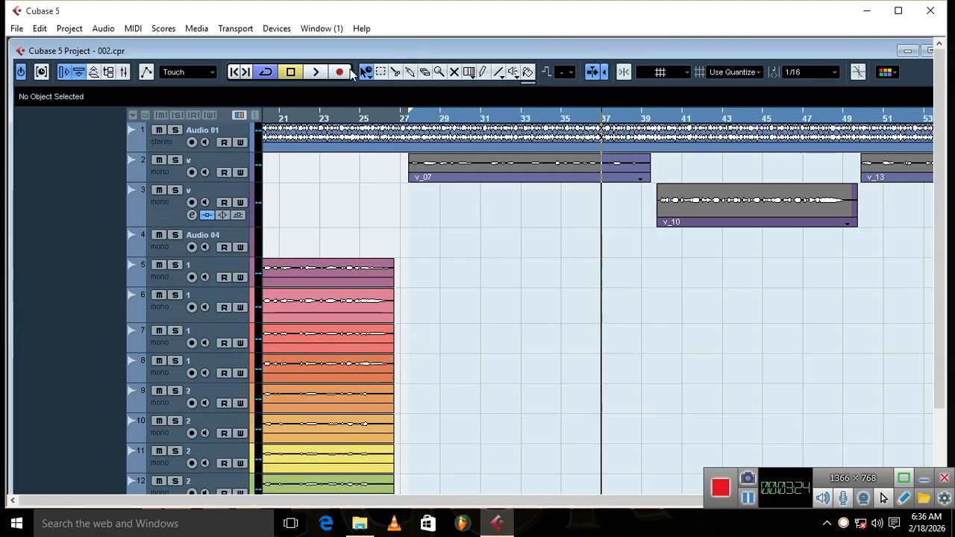
# Step: Review the input and output bus assignments in VST Connections and close the window
pyautogui.click(267, 30)
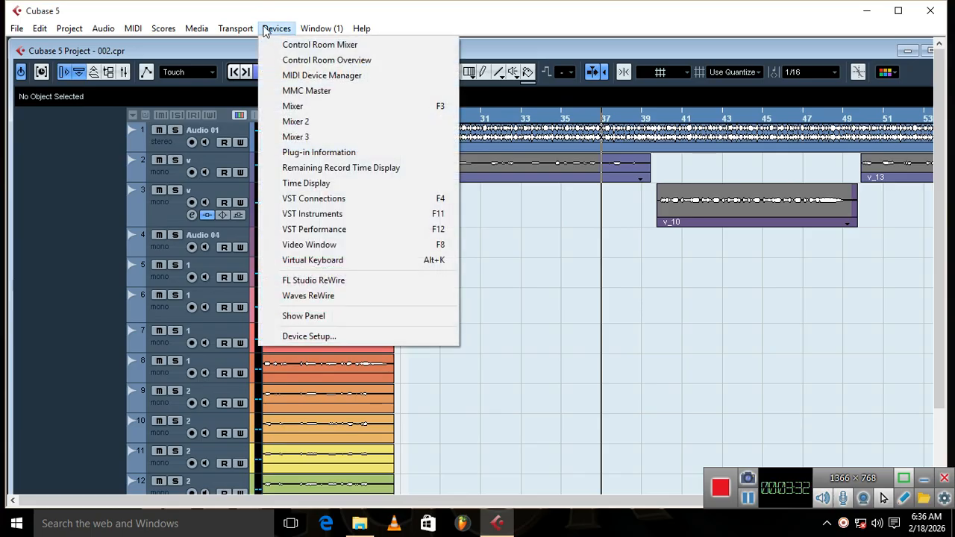
pyautogui.click(329, 199)
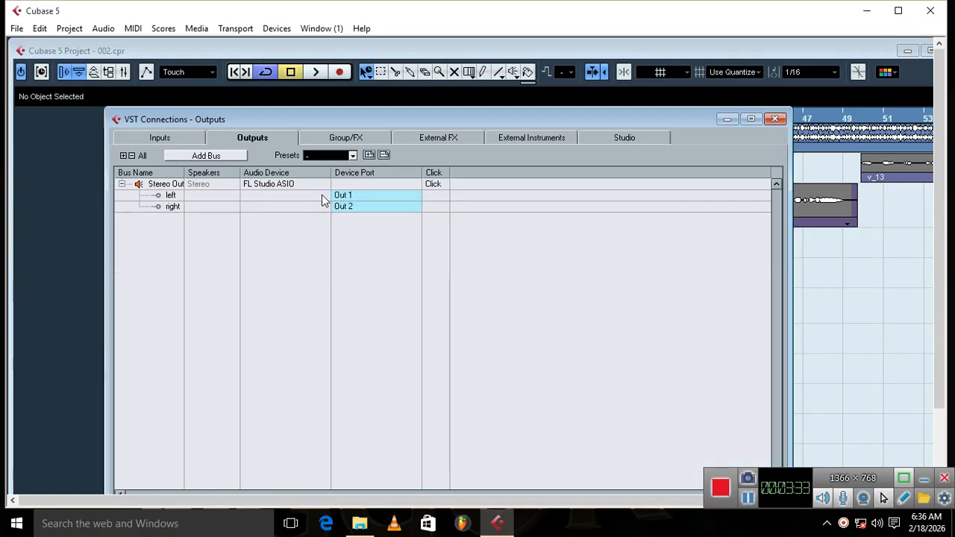
pyautogui.click(168, 136)
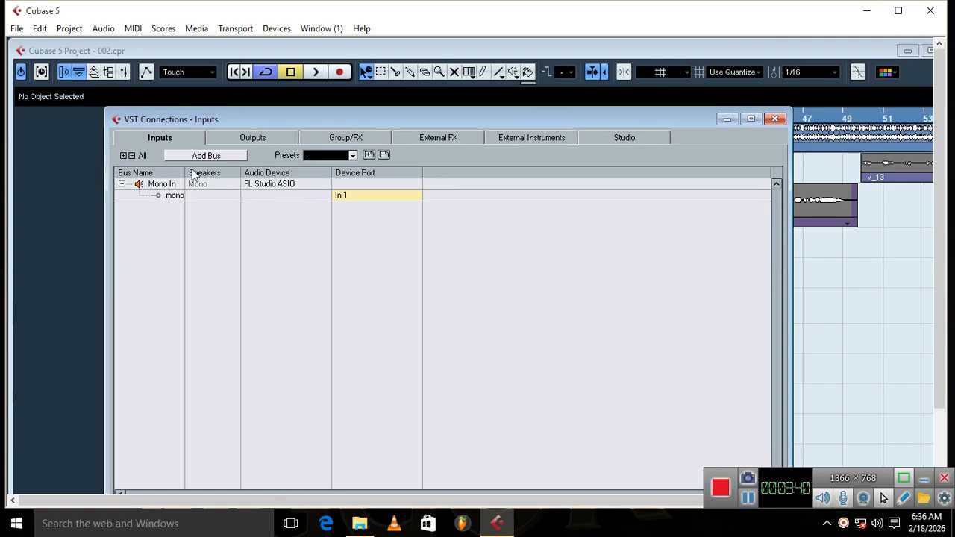
pyautogui.click(235, 140)
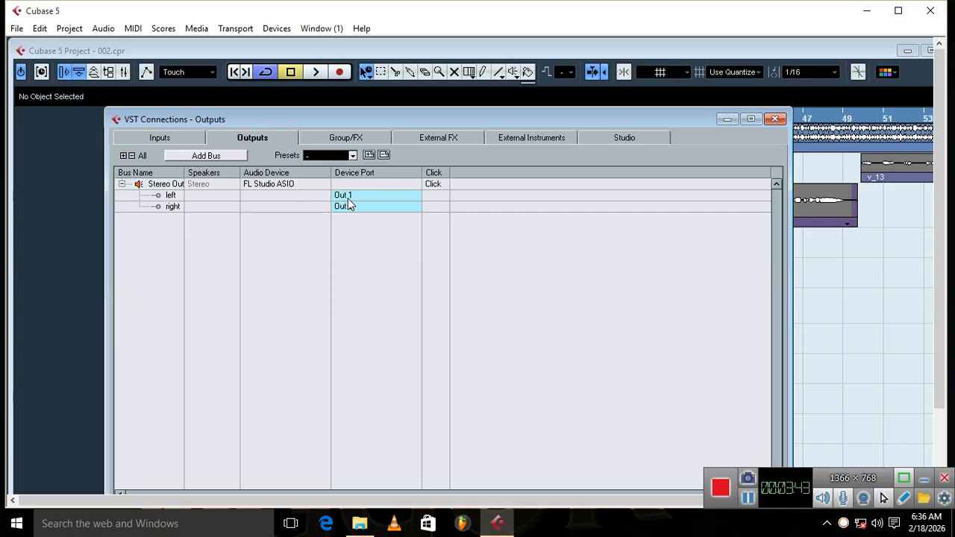
pyautogui.click(174, 139)
pyautogui.click(264, 139)
pyautogui.click(775, 119)
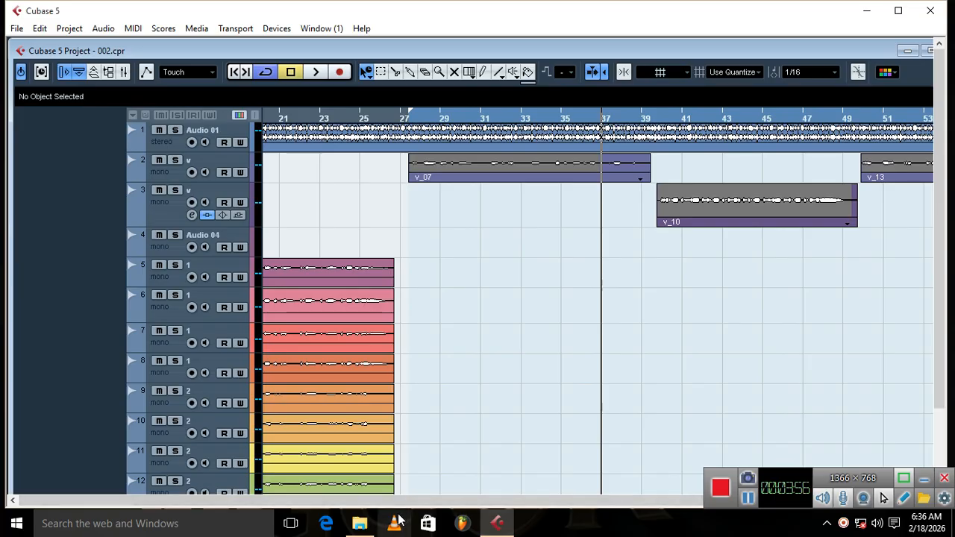
# Step: Maximize the project window and enlarge the height of vocal track 3 around clip v_10
pyautogui.moveTo(497, 523)
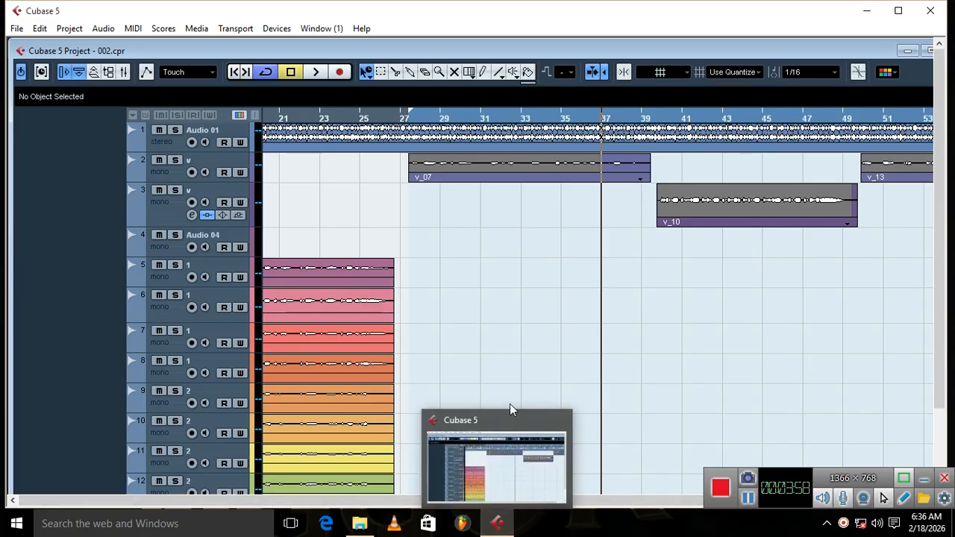
pyautogui.press('h')
pyautogui.press('h')
pyautogui.press('h')
pyautogui.press('h')
pyautogui.press('h')
pyautogui.press('h')
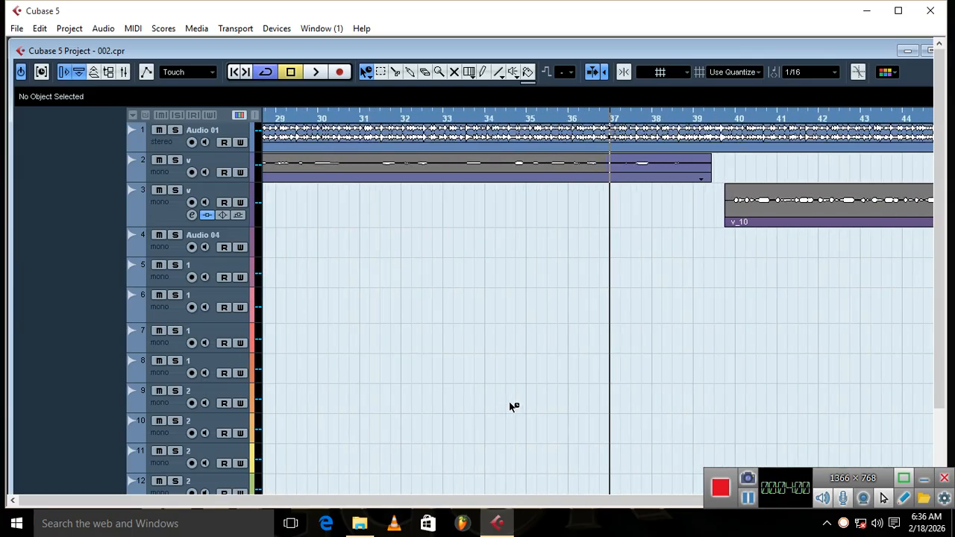
pyautogui.press('h')
pyautogui.press('h')
pyautogui.press('h')
pyautogui.press('h')
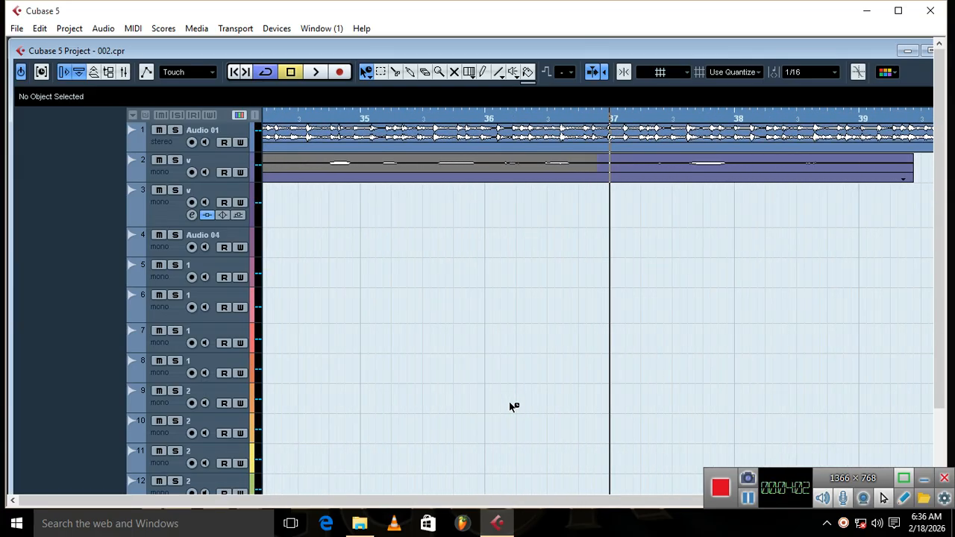
pyautogui.click(928, 50)
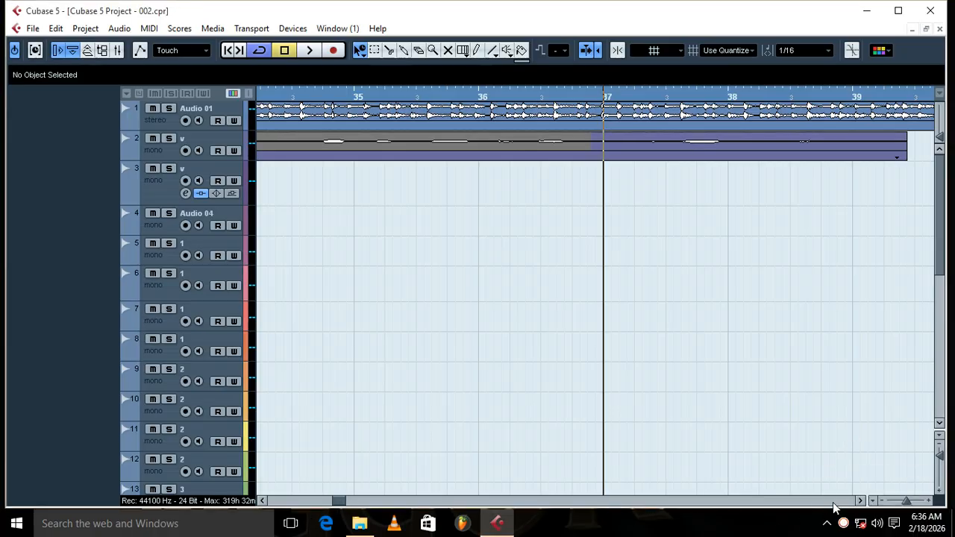
pyautogui.click(860, 501)
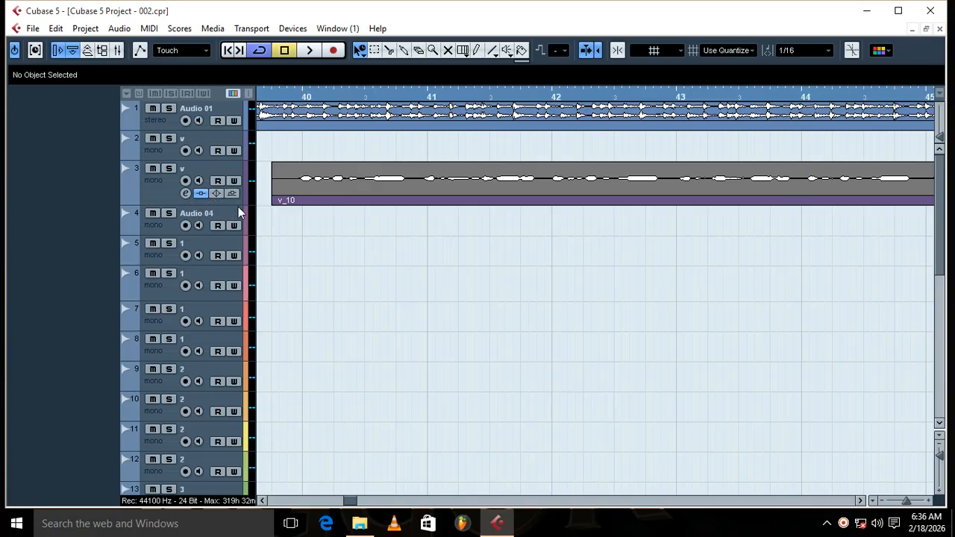
pyautogui.moveTo(238, 207); pyautogui.dragTo(235, 291)
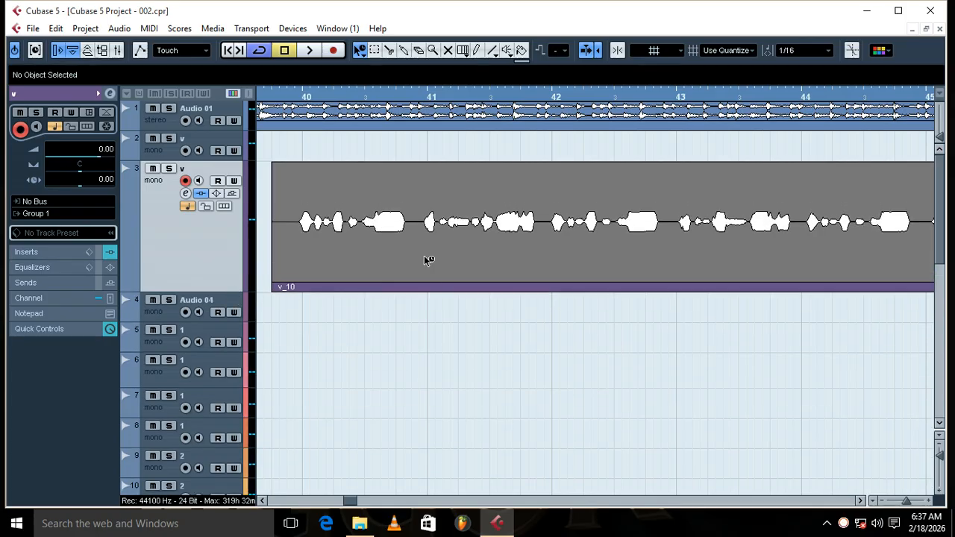
# Step: Range-select the gap between phrases just before bar 41 in clip v_10 and apply the Silence process
pyautogui.press('h')
pyautogui.press('h')
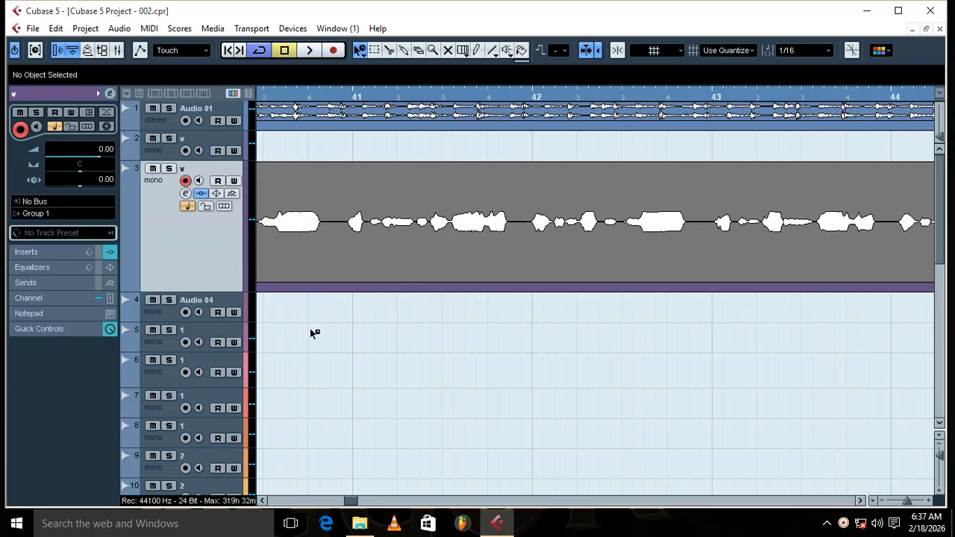
pyautogui.rightClick(357, 421)
pyautogui.click(373, 424)
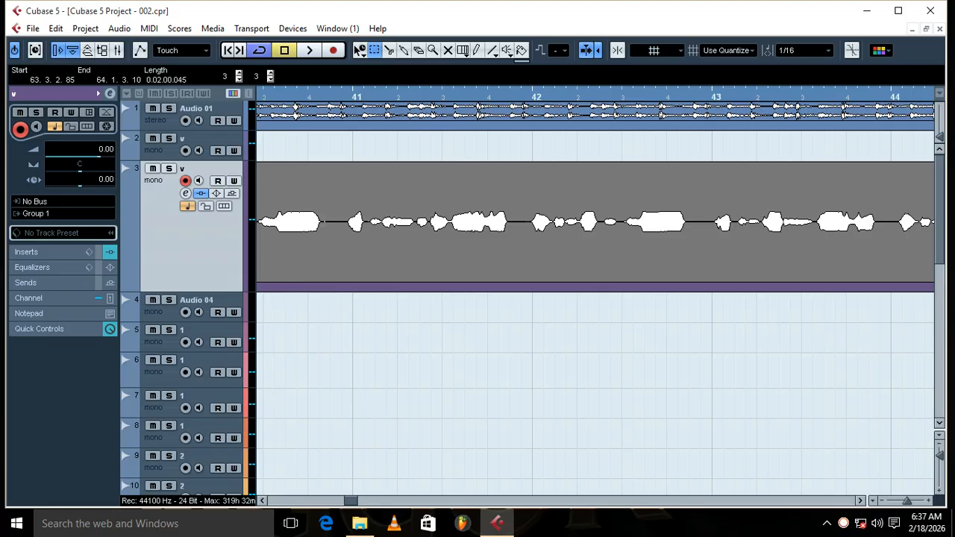
pyautogui.moveTo(322, 224); pyautogui.dragTo(347, 224)
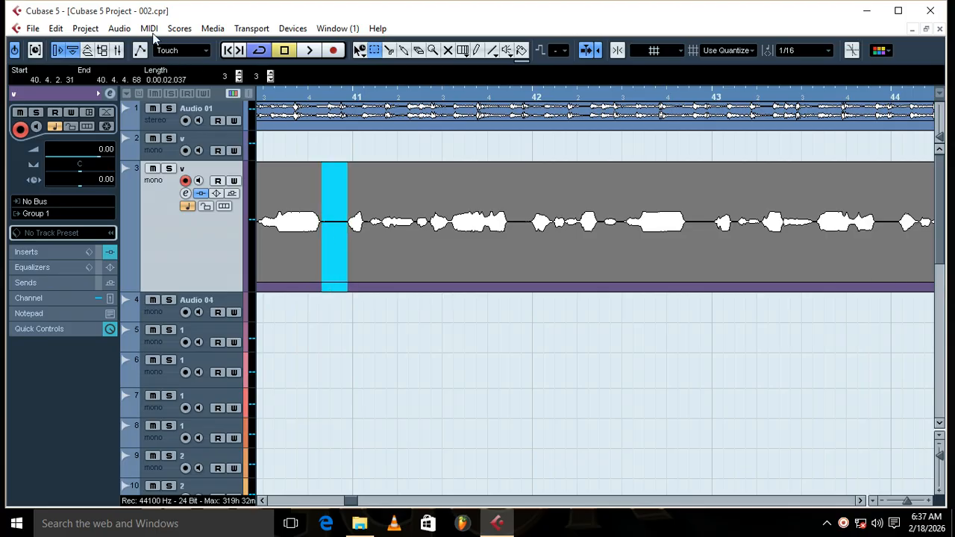
pyautogui.click(120, 30)
pyautogui.moveTo(159, 49)
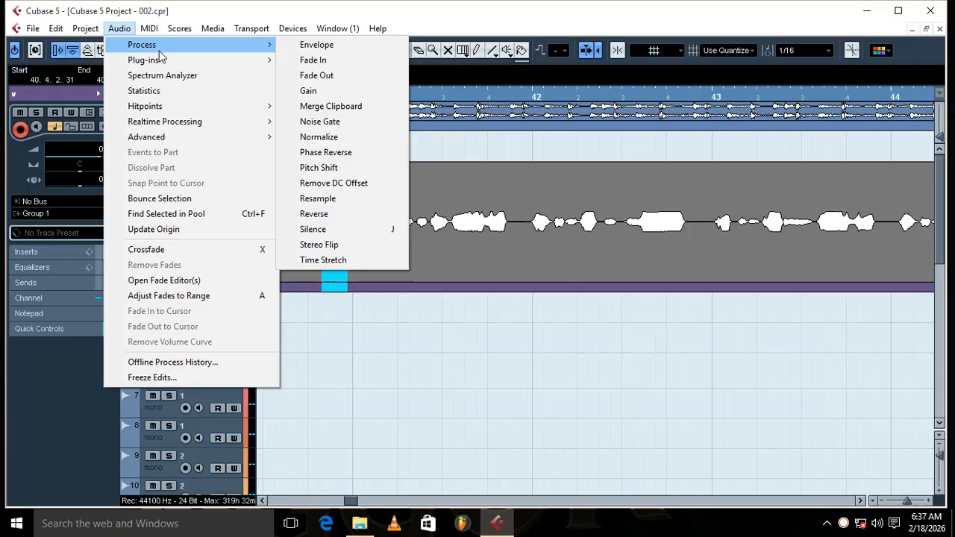
pyautogui.click(364, 233)
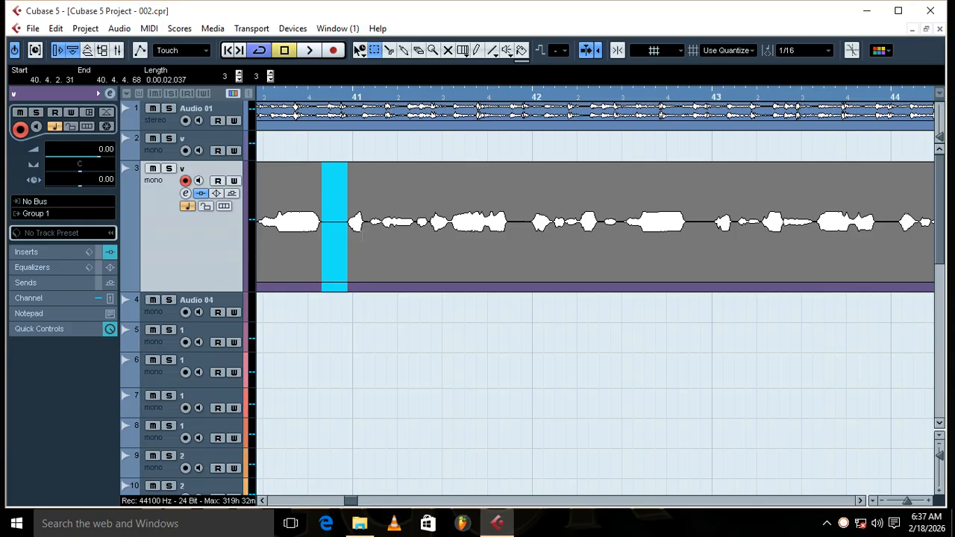
# Step: Check the key command assigned to the Silence process and close the Key Commands window
pyautogui.scroll(-3, 214, 180)
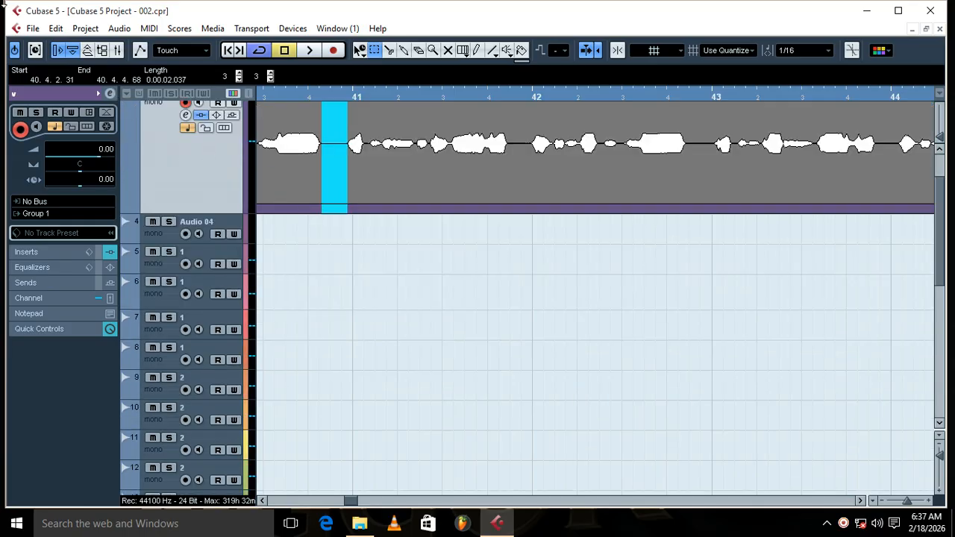
pyautogui.click(32, 28)
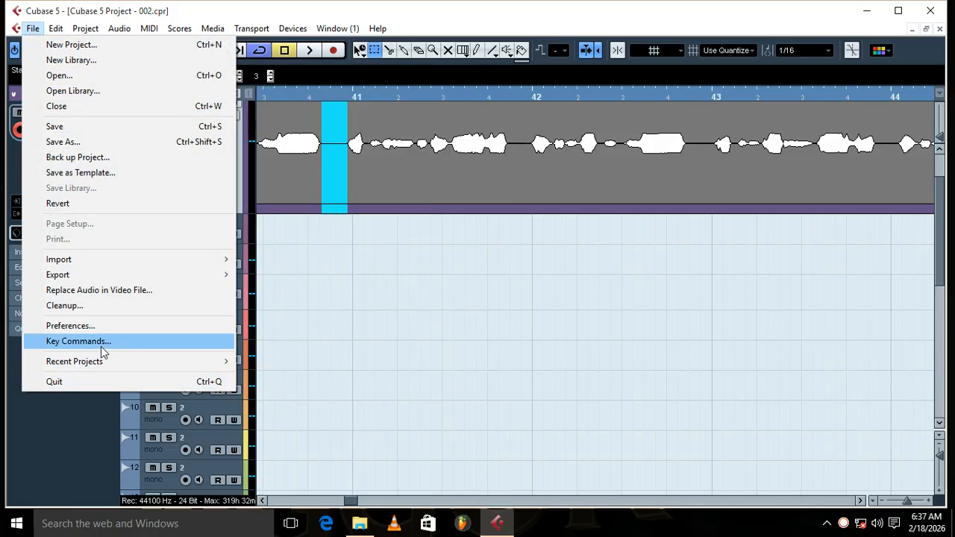
pyautogui.click(100, 346)
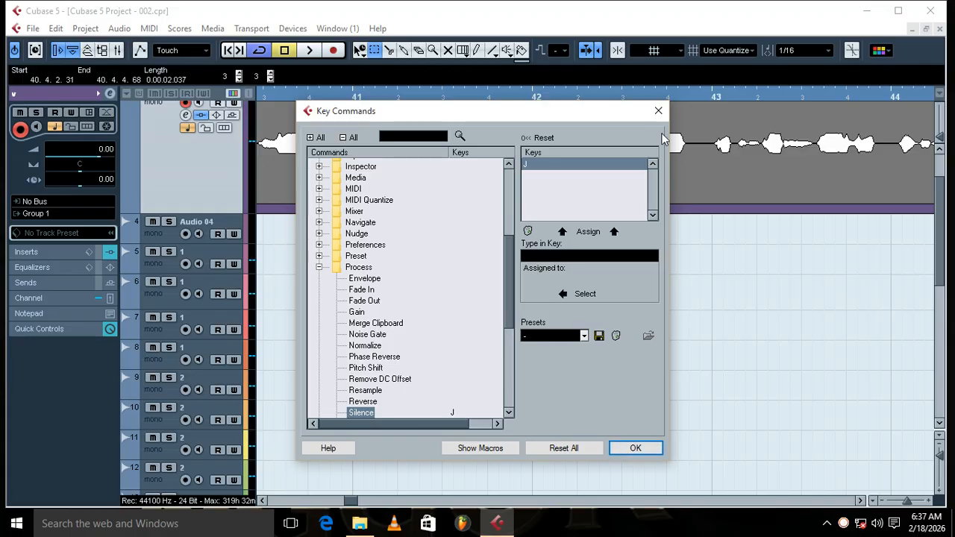
pyautogui.click(658, 111)
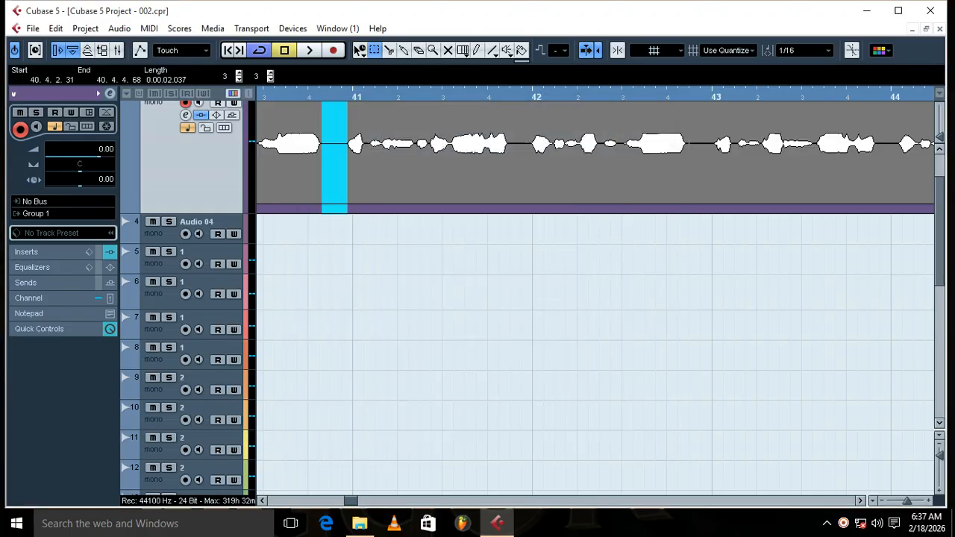
# Step: Range-select the gap before bar 43 and the gap before bar 42 in clip v_10, and return to the Object Selection tool
pyautogui.moveTo(687, 157); pyautogui.dragTo(713, 157)
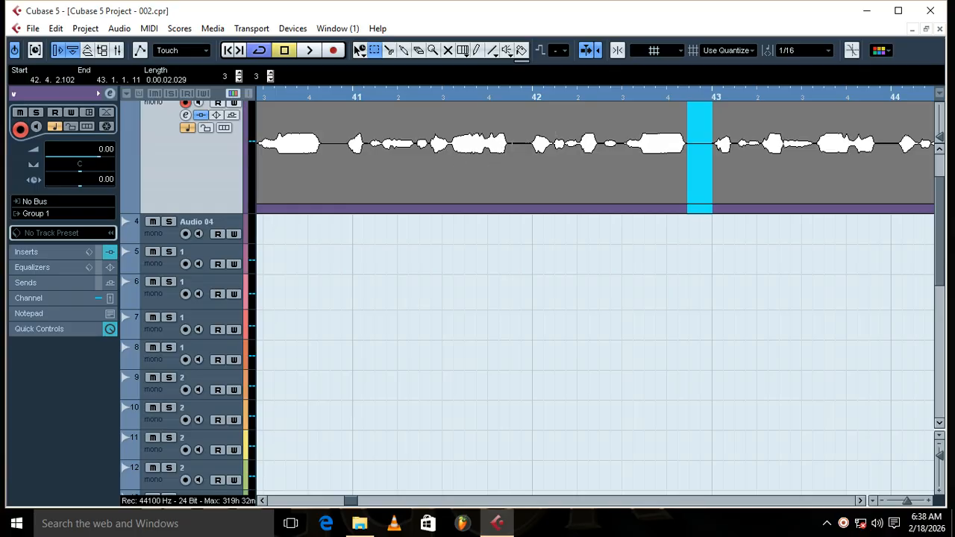
pyautogui.moveTo(507, 157); pyautogui.dragTo(531, 157)
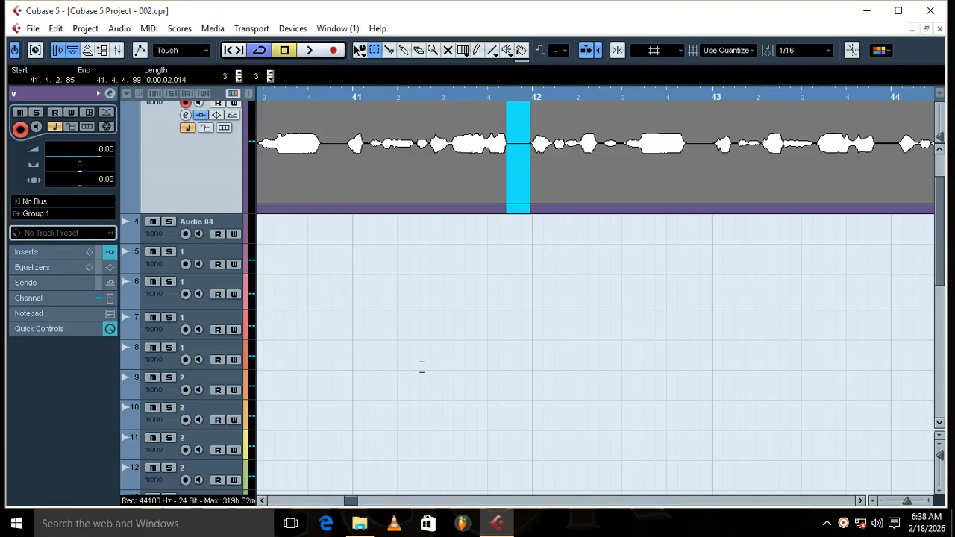
pyautogui.press('g')
pyautogui.press('g')
pyautogui.press('g')
pyautogui.press('g')
pyautogui.press('g')
pyautogui.press('g')
pyautogui.press('g')
pyautogui.press('g')
pyautogui.press('g')
pyautogui.press('g')
pyautogui.press('g')
pyautogui.press('g')
pyautogui.press('g')
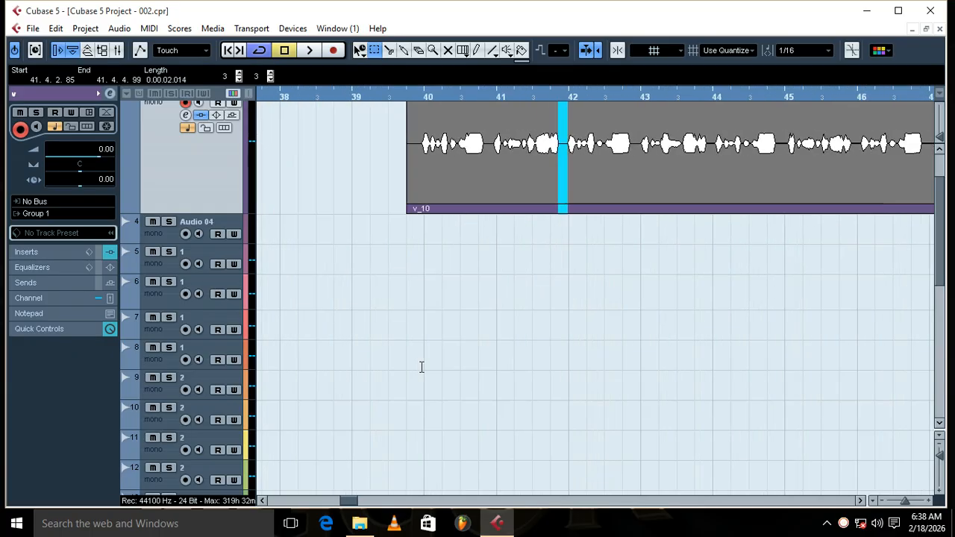
pyautogui.press('g')
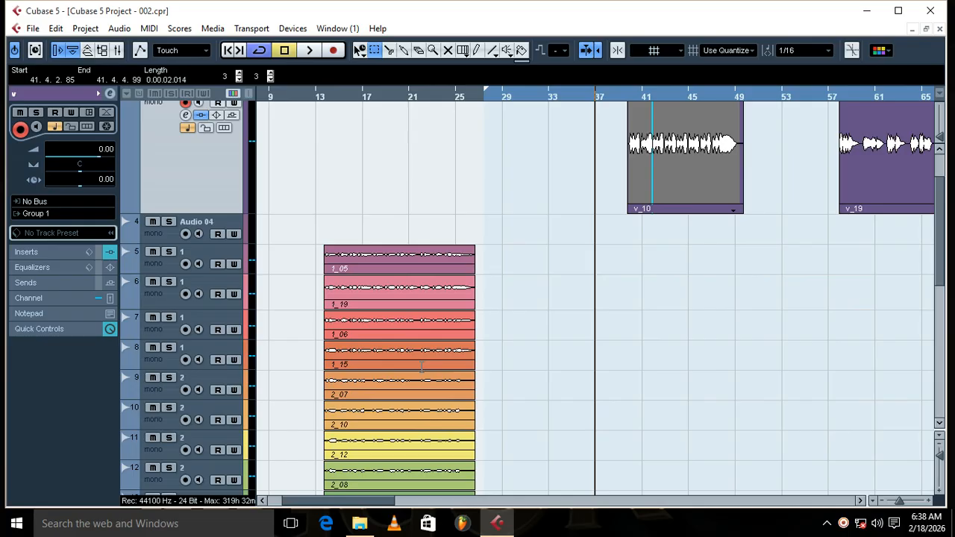
pyautogui.rightClick(603, 333)
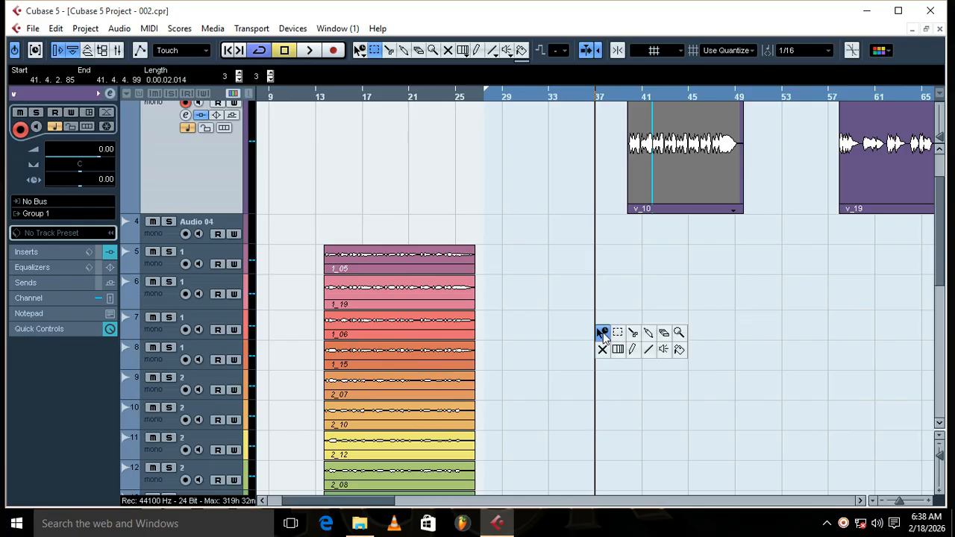
pyautogui.click(604, 335)
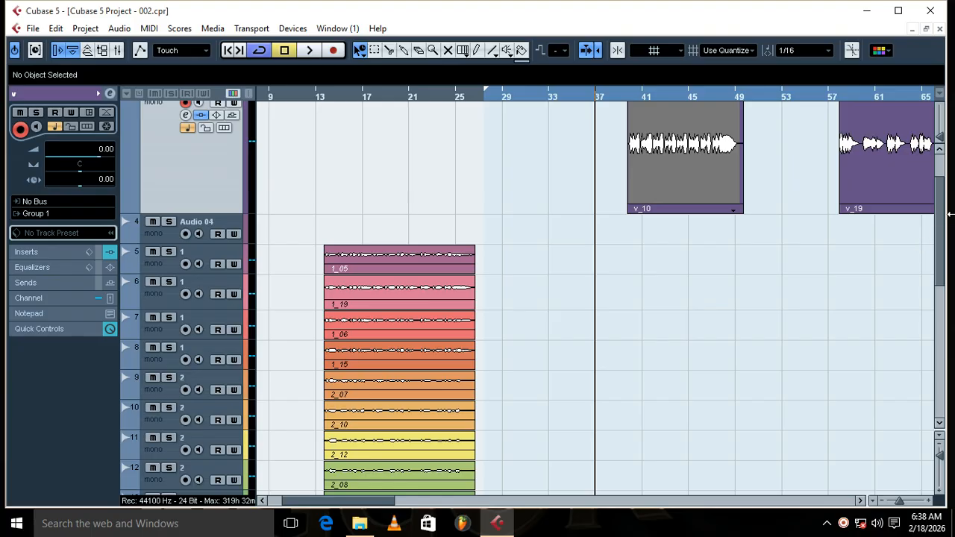
# Step: Set the locators around clip v_19 on vocal track 3 and place the playback cursor at the clip's start
pyautogui.scroll(3, 942, 228)
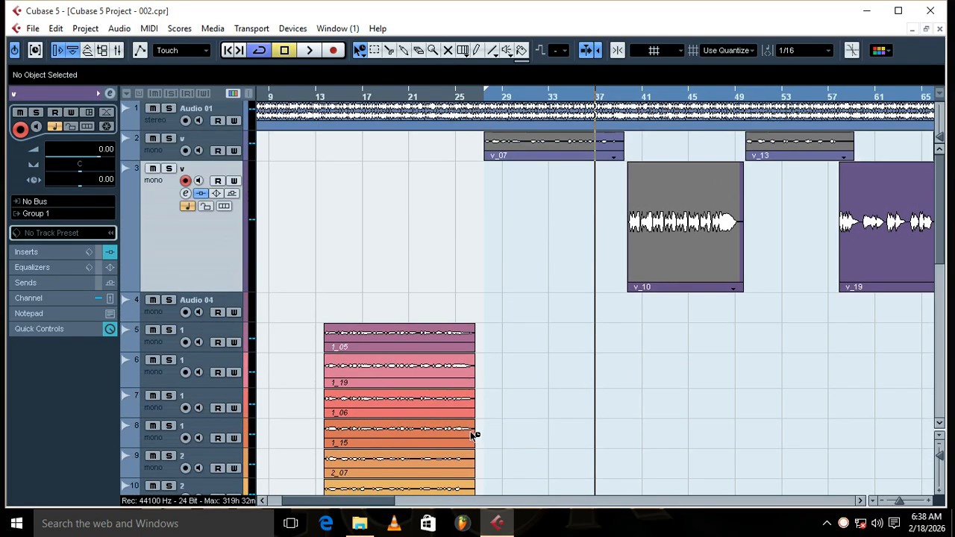
pyautogui.moveTo(360, 501); pyautogui.dragTo(411, 483)
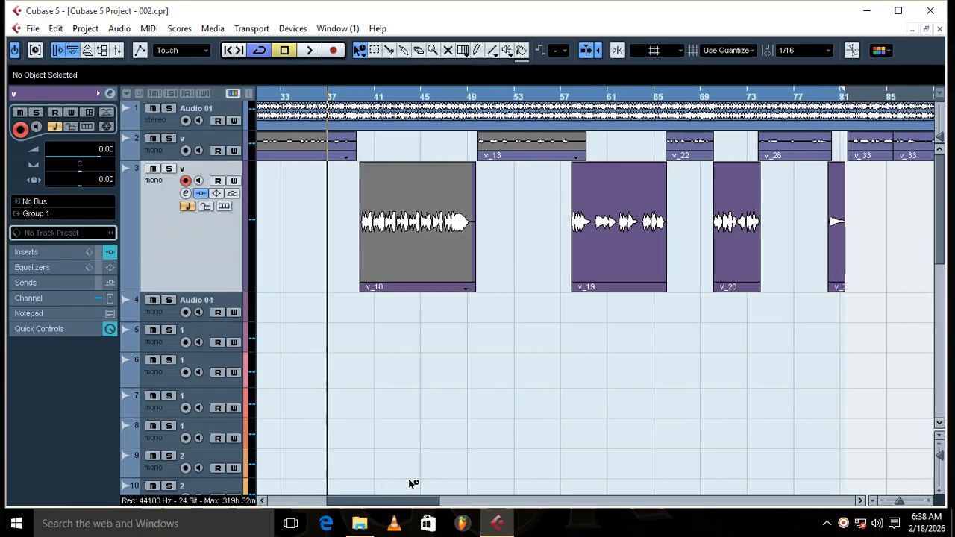
pyautogui.click(640, 231)
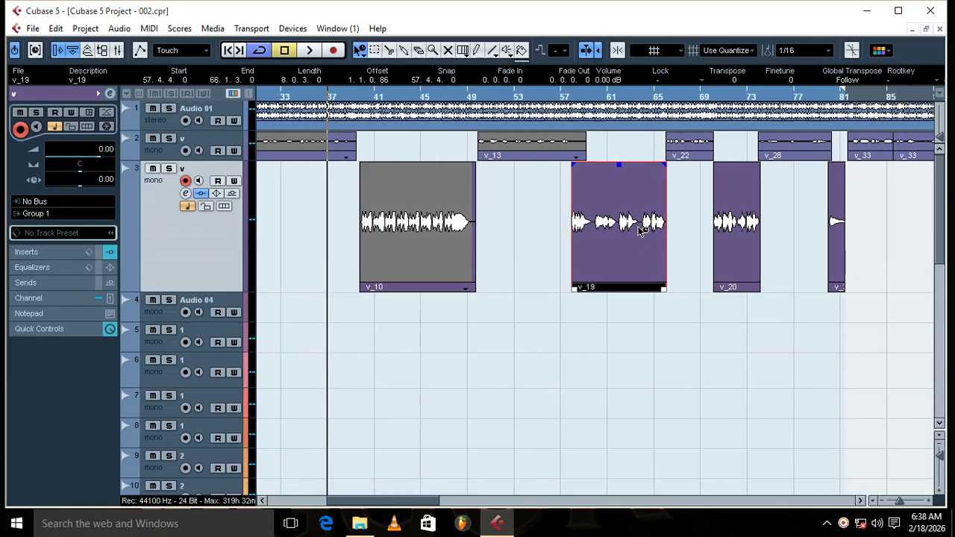
pyautogui.press('p')
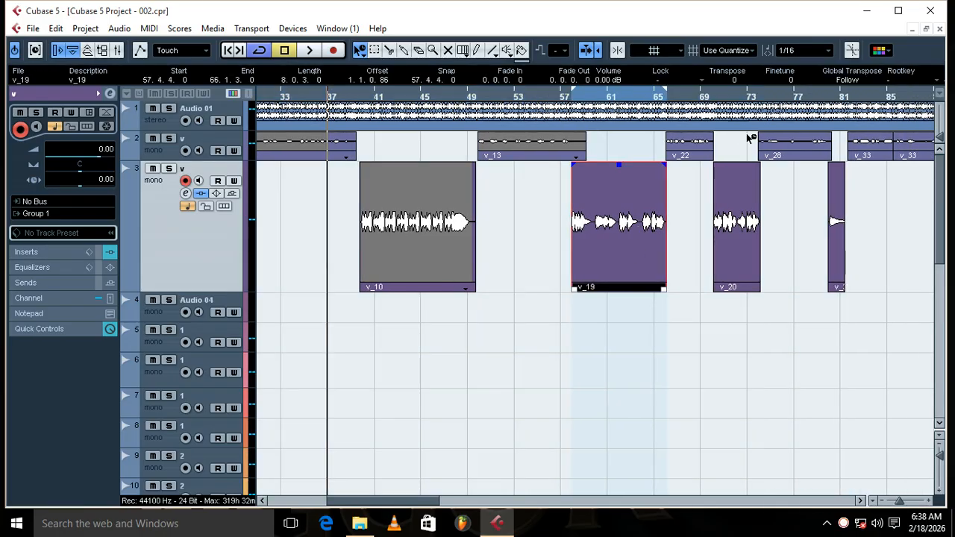
pyautogui.click(575, 101)
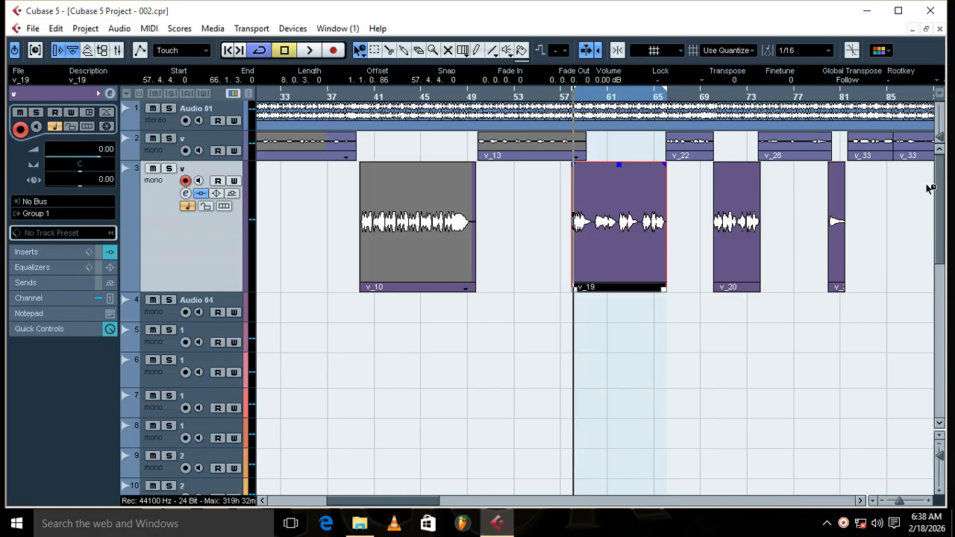
# Step: Switch off the Auto-Tune 8.1 insert on vocal track 3, close its channel settings and maximize the project window
pyautogui.moveTo(940, 195)
pyautogui.mouseDown()
pyautogui.moveTo(944, 270)
pyautogui.moveTo(950, 183)
pyautogui.mouseUp()
pyautogui.click(107, 95)
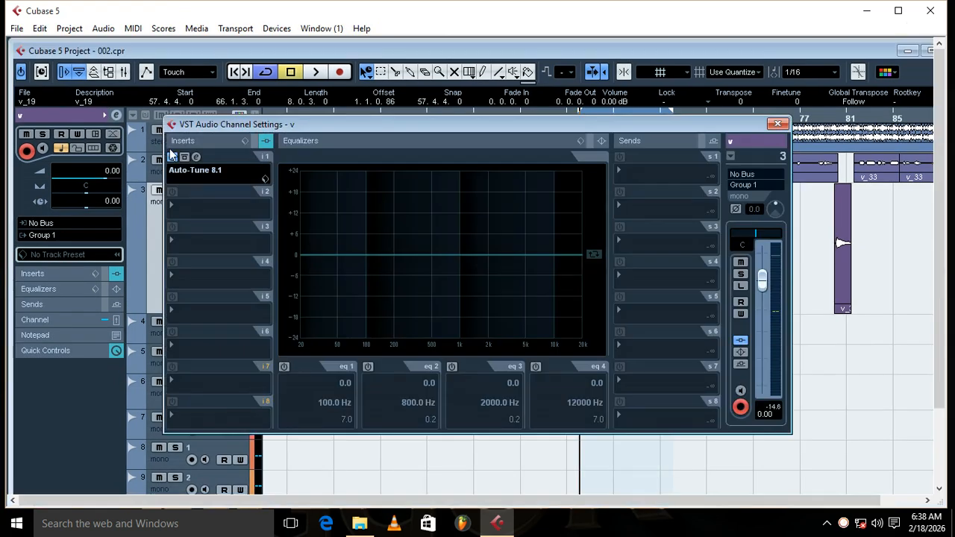
pyautogui.click(779, 124)
pyautogui.click(925, 50)
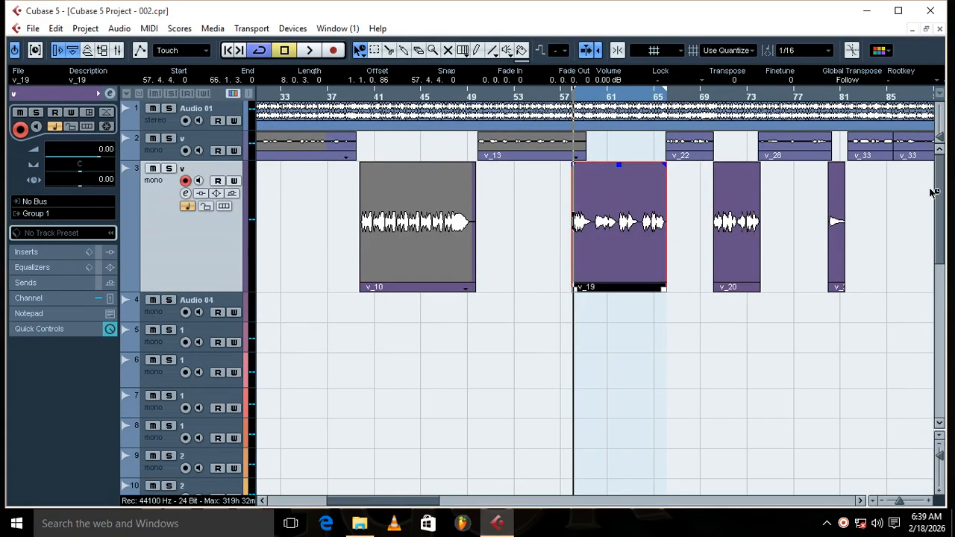
# Step: Switch off all the insert effects on the Group 1 channel, from CLA-3A Stereo through Pro-Q 3
pyautogui.moveTo(941, 191); pyautogui.dragTo(886, 346)
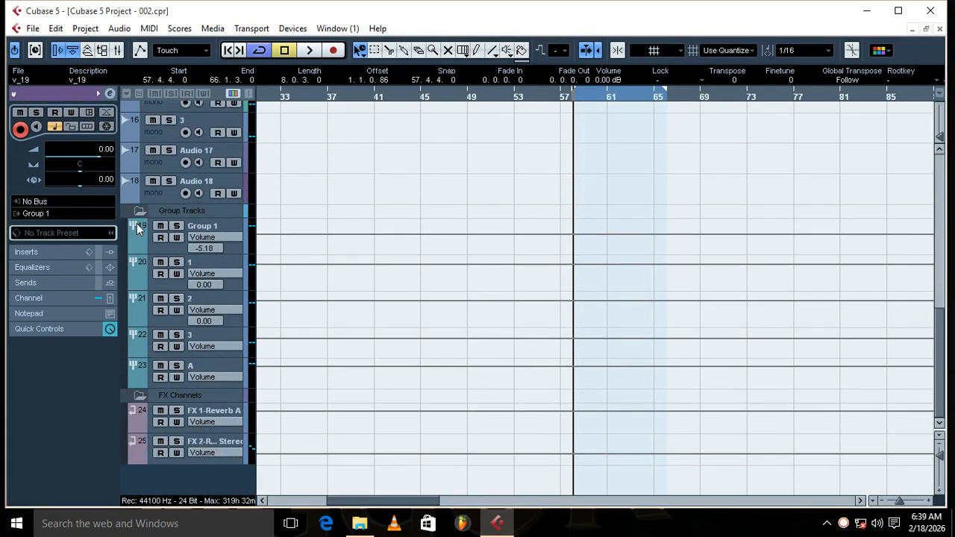
pyautogui.click(212, 227)
pyautogui.click(110, 94)
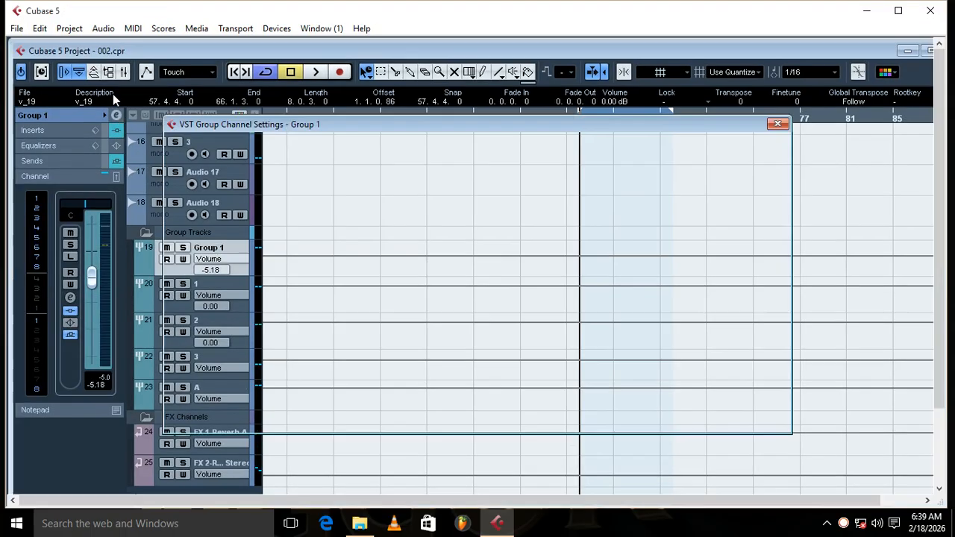
pyautogui.click(173, 193)
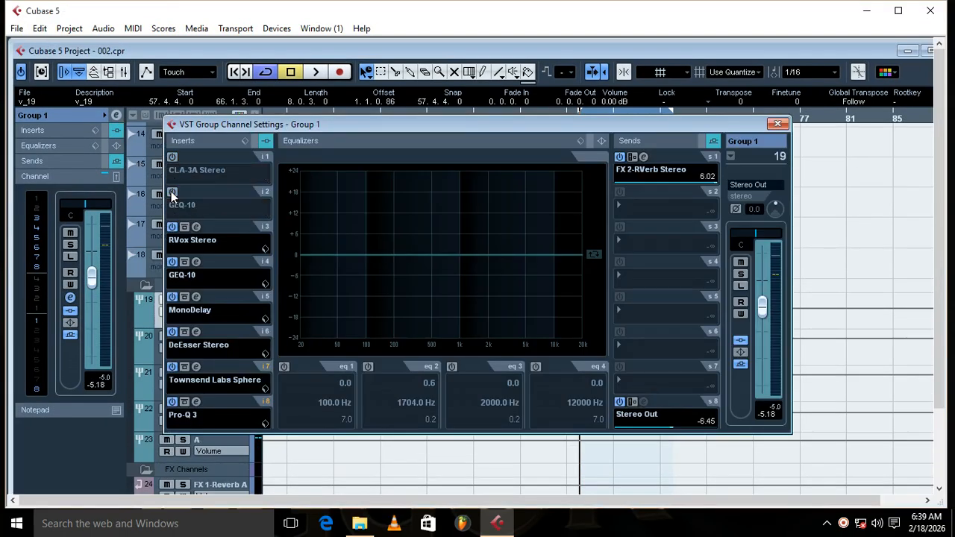
pyautogui.click(173, 227)
pyautogui.click(172, 262)
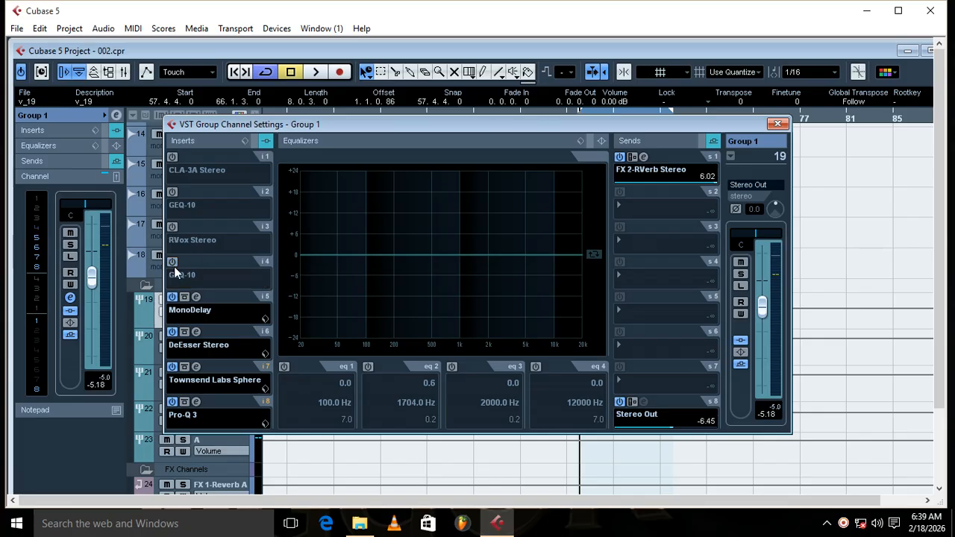
pyautogui.click(173, 298)
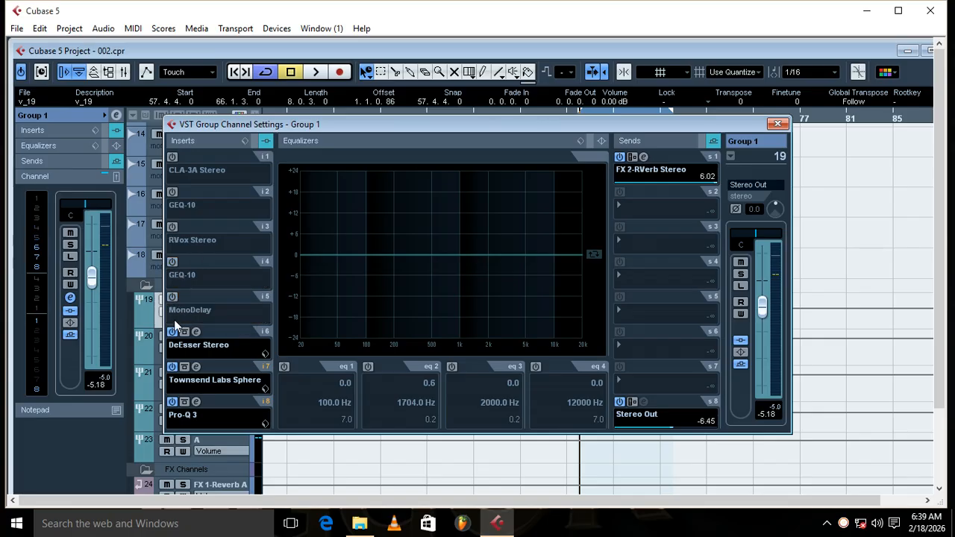
pyautogui.click(173, 331)
pyautogui.click(173, 366)
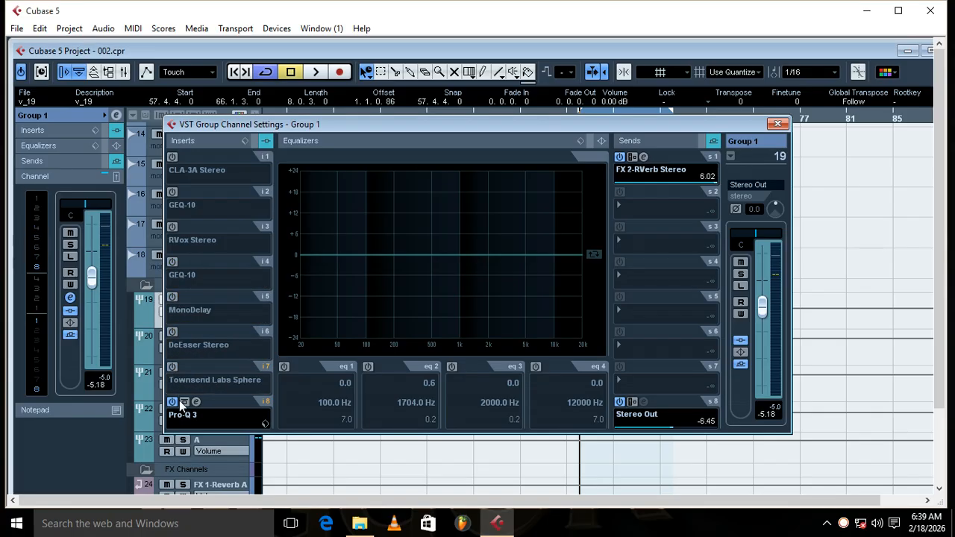
pyautogui.click(172, 402)
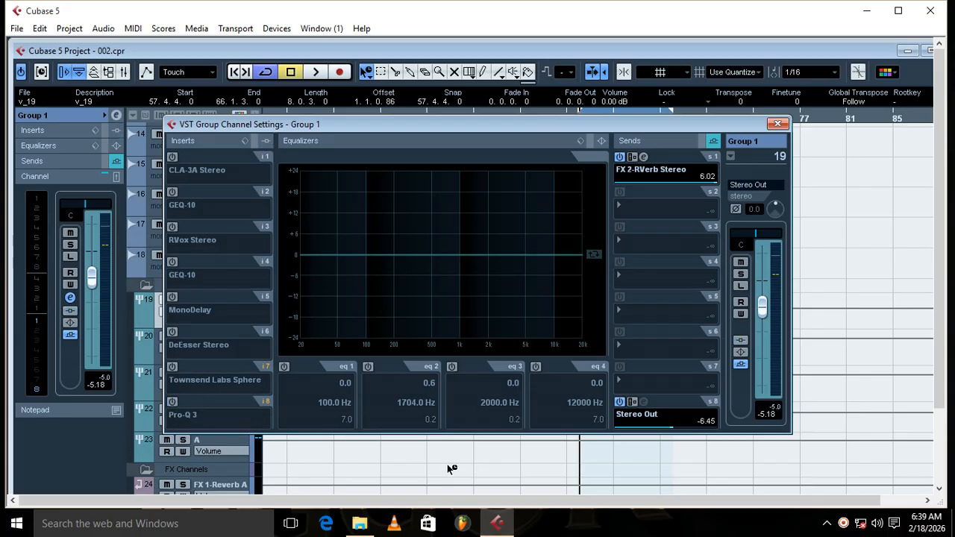
# Step: Switch off Group 1's Stereo Out and FX 2-RVerb Stereo sends and close its channel settings
pyautogui.click(620, 403)
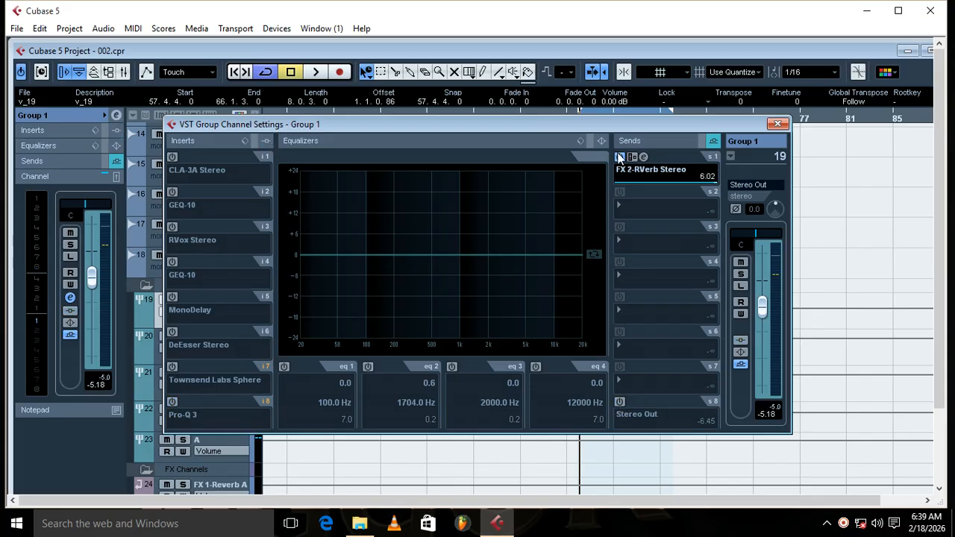
pyautogui.click(619, 157)
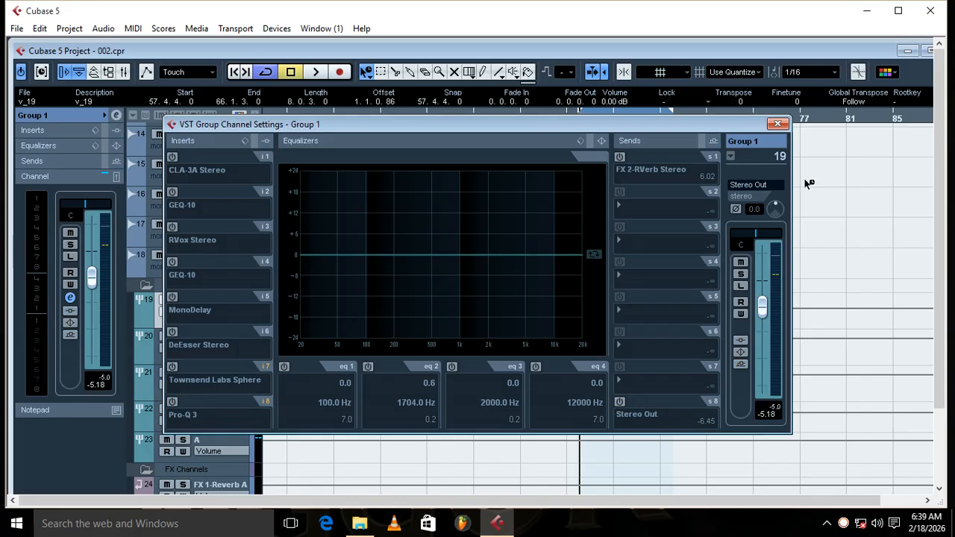
pyautogui.click(778, 123)
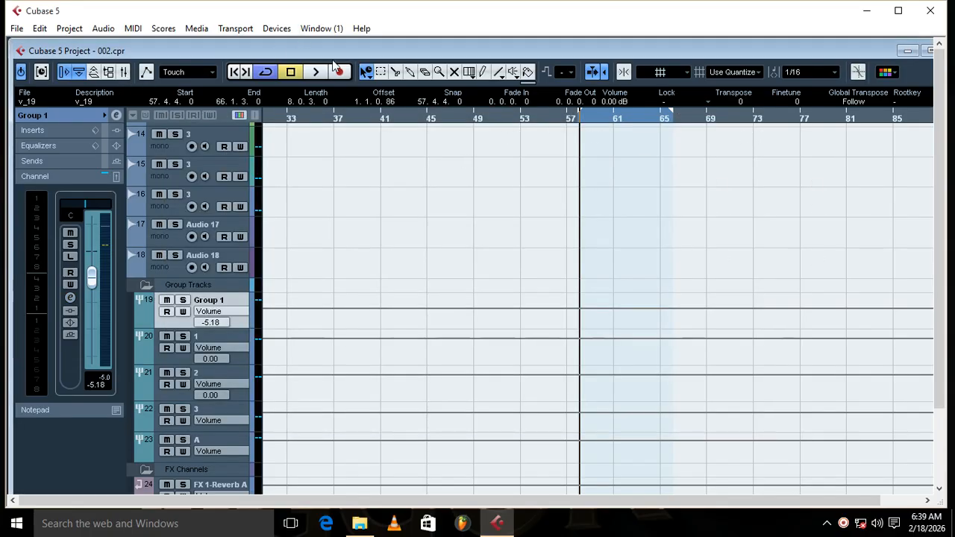
# Step: Start playback of the locator range, solo Group 1 and Audio 18 to hear the dry vocal, and stop playback
pyautogui.click(313, 73)
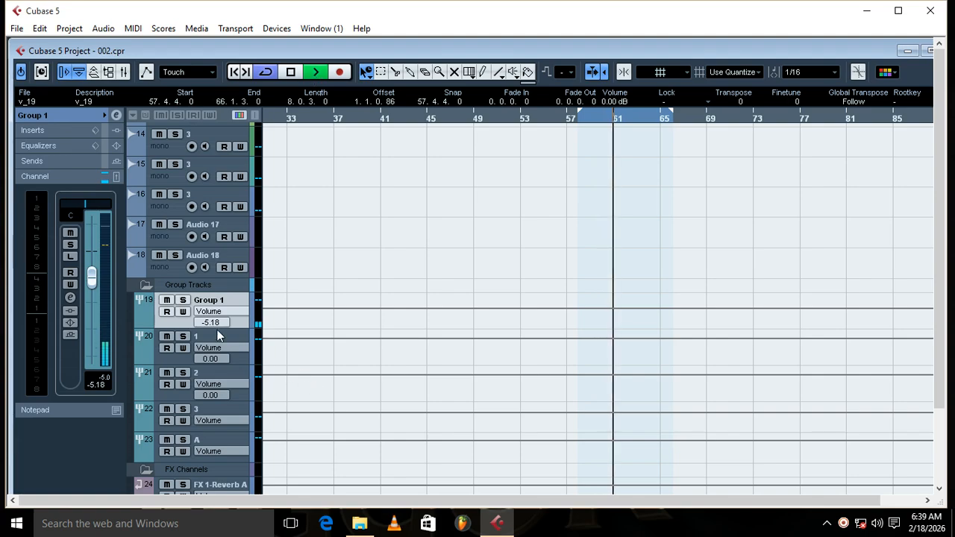
pyautogui.click(183, 300)
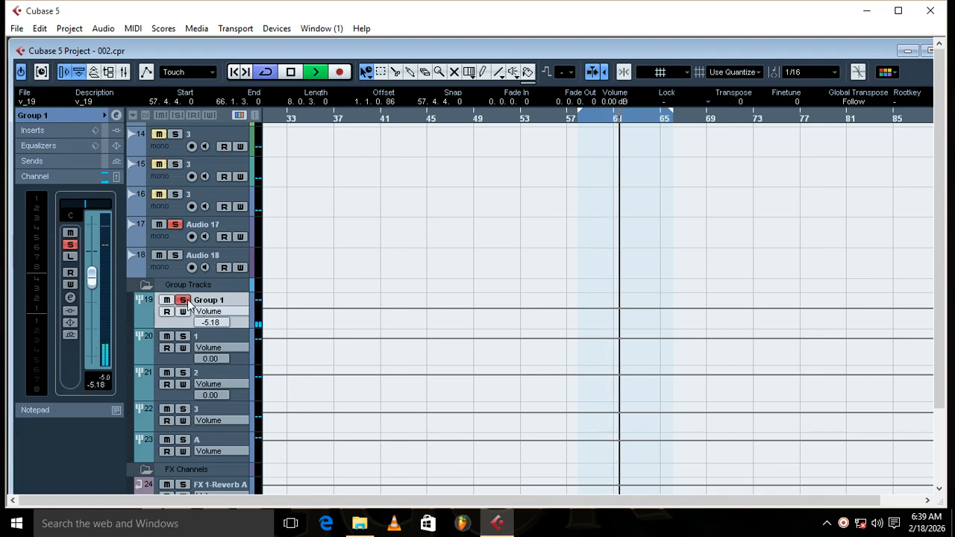
pyautogui.click(174, 255)
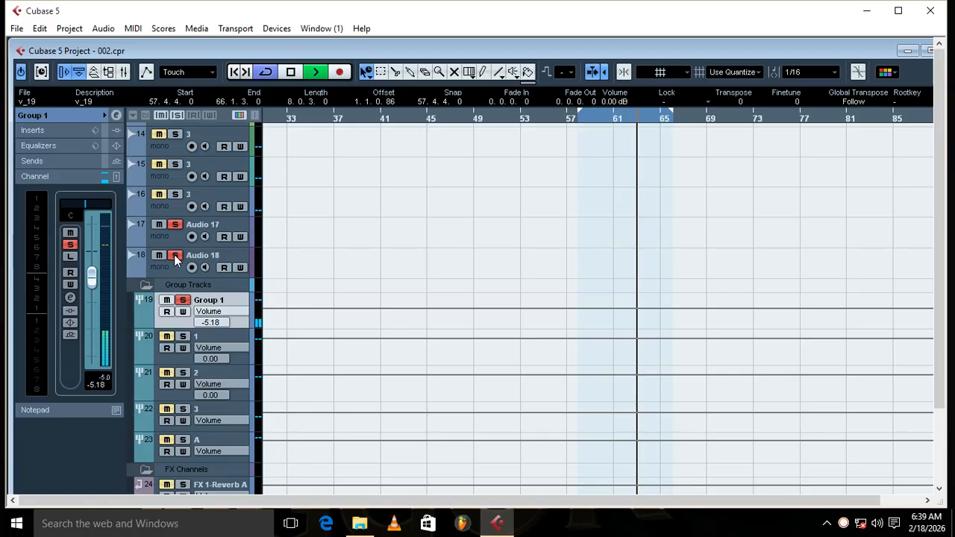
pyautogui.click(928, 51)
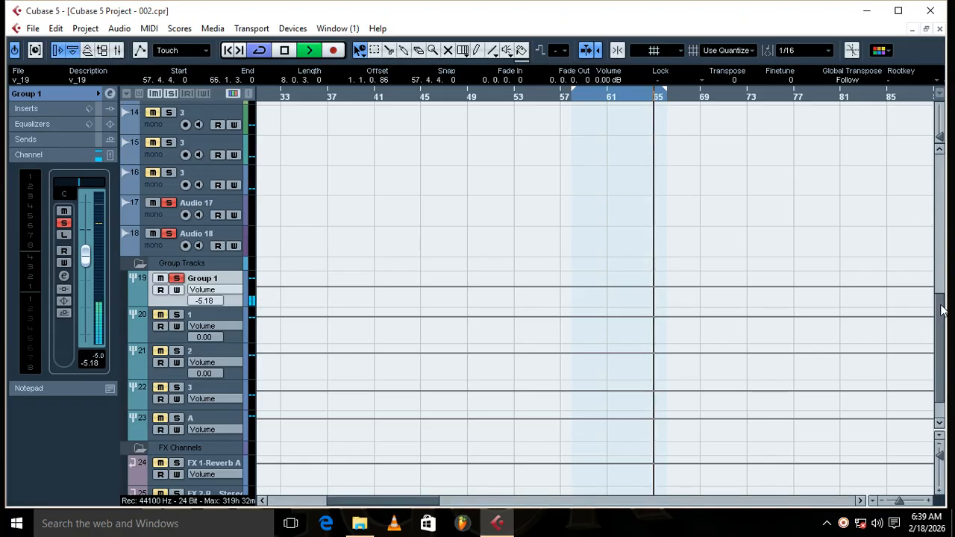
pyautogui.moveTo(939, 321); pyautogui.dragTo(948, 128)
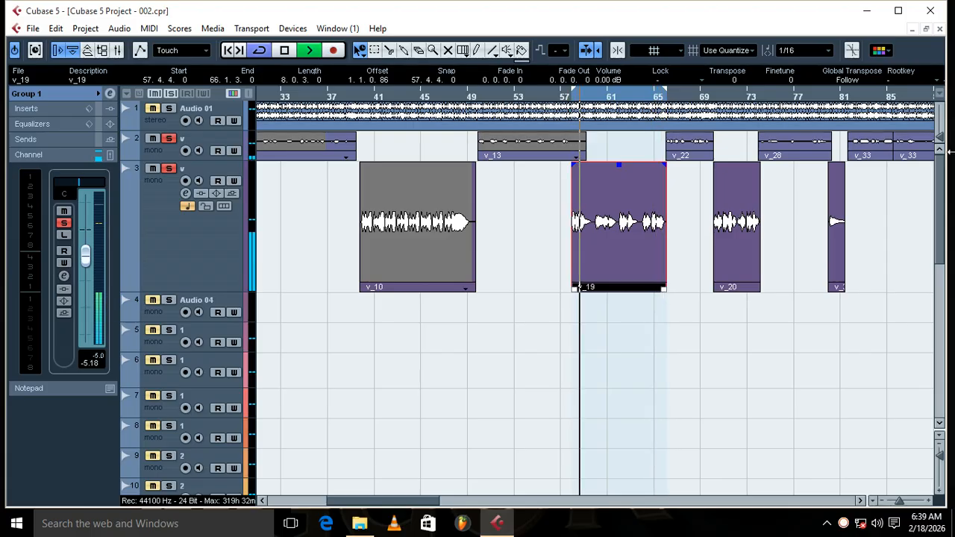
pyautogui.click(283, 51)
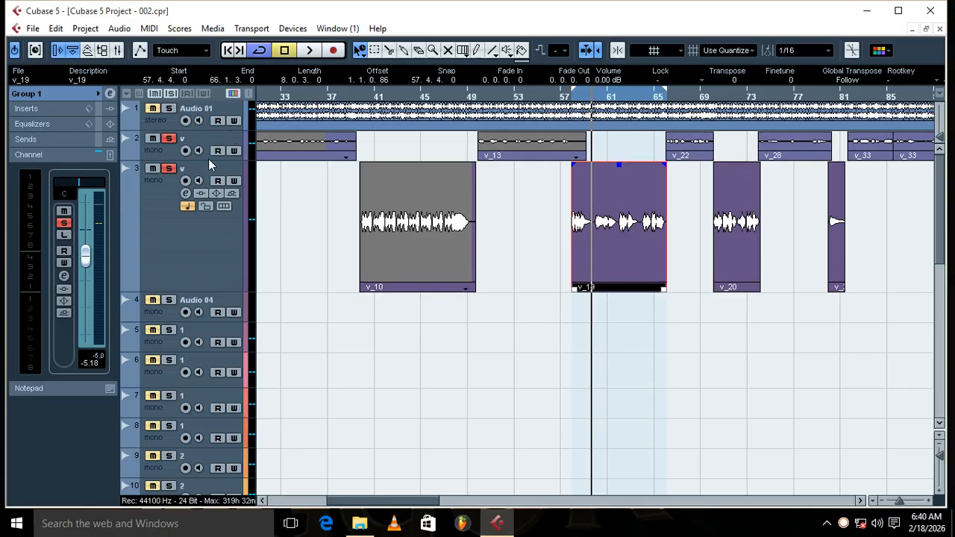
# Step: Reset Group 1's volume fader to 0.00 and play clip v_19 again
pyautogui.keyDown('ctrl'); pyautogui.click(84, 256); pyautogui.keyUp('ctrl')
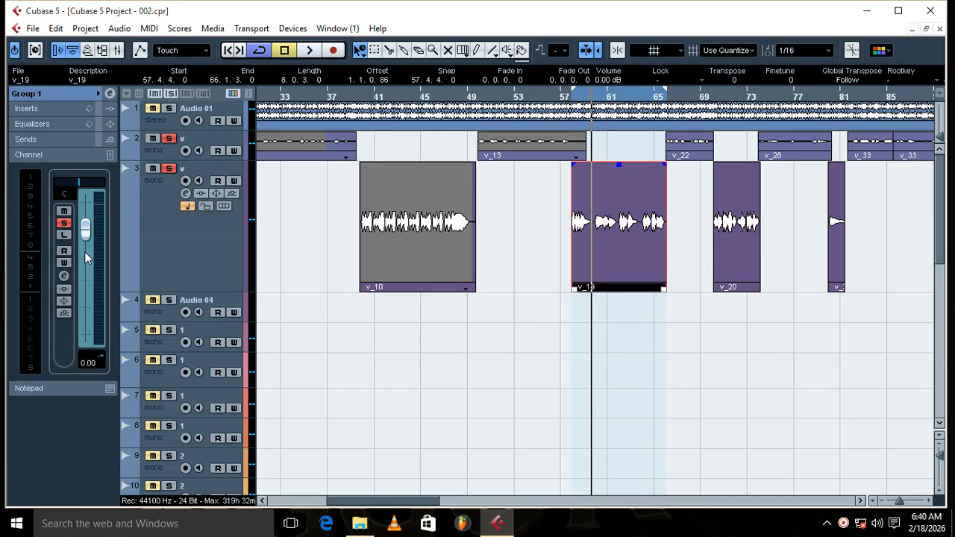
pyautogui.click(312, 52)
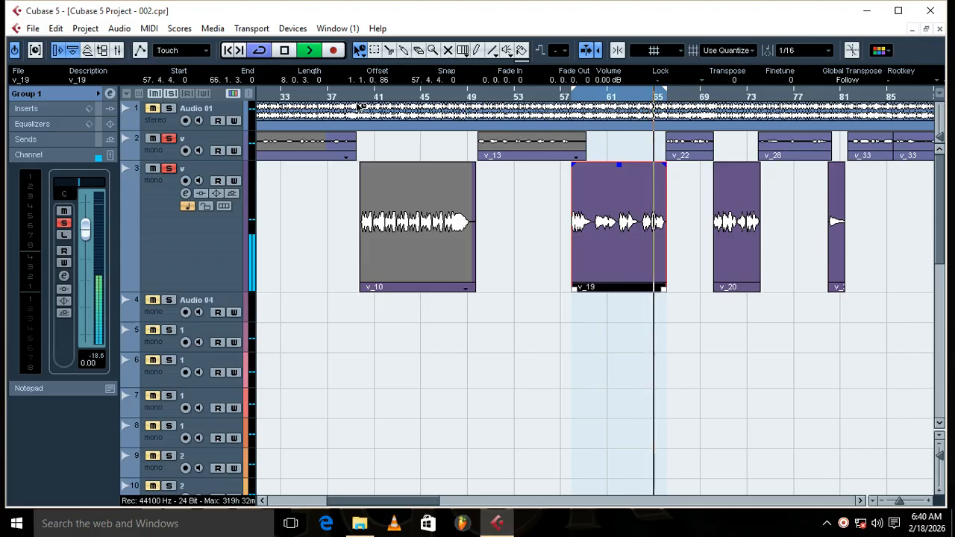
pyautogui.click(288, 51)
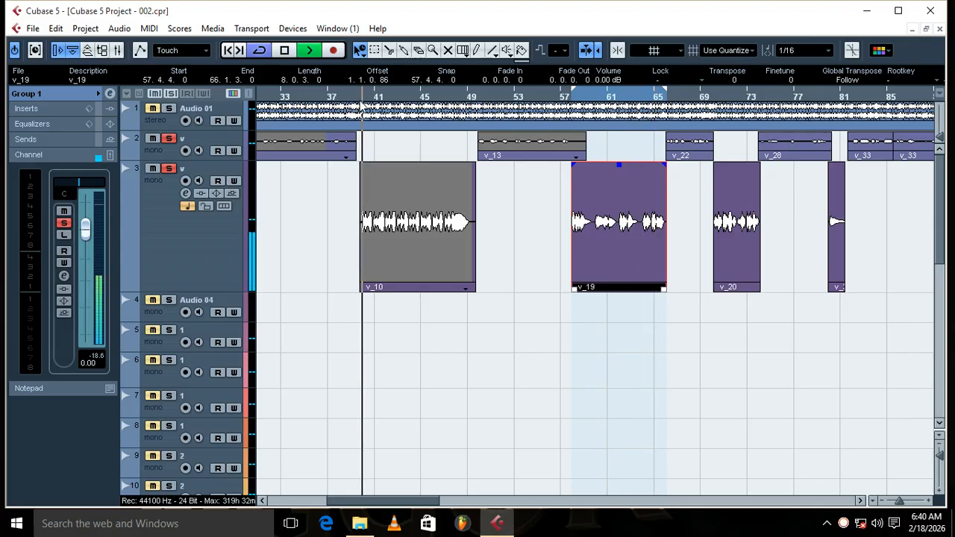
# Step: Enlarge the track heights, move playback to about bar 70 and set the locators around clip v_20 on vocal track 3
pyautogui.click(941, 462)
pyautogui.moveTo(939, 462); pyautogui.dragTo(943, 451)
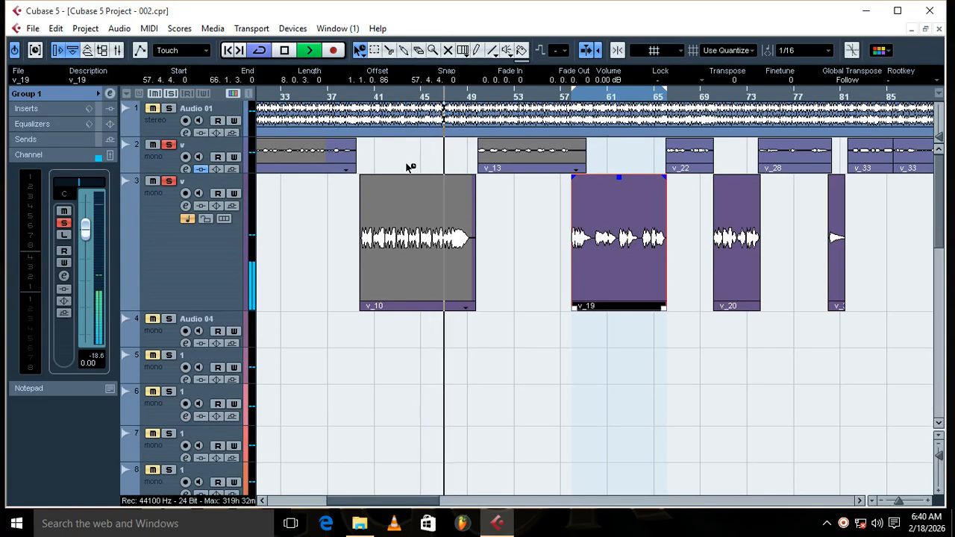
pyautogui.click(719, 97)
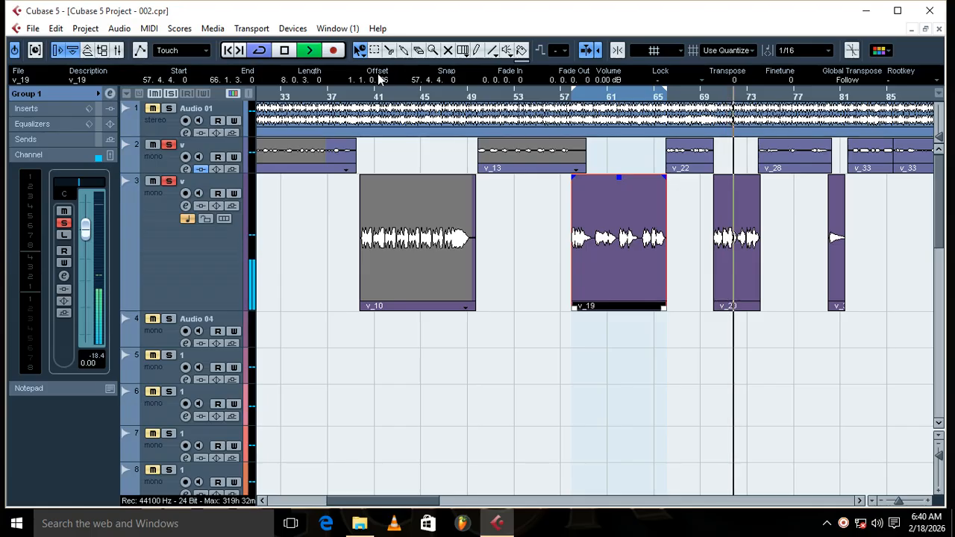
pyautogui.click(733, 200)
pyautogui.press('p')
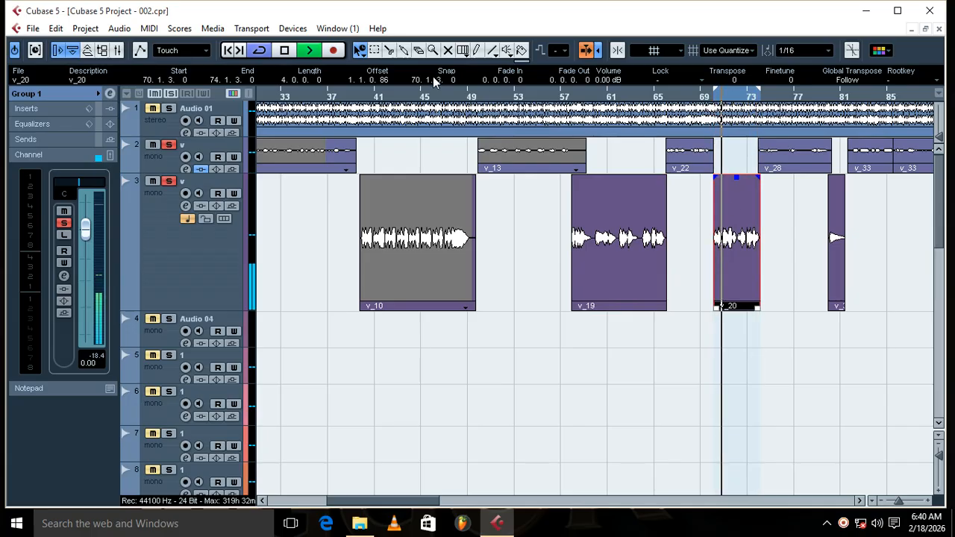
# Step: Restart playback and unsolo vocal track 2 to hear Audio 01 on its own
pyautogui.click(290, 53)
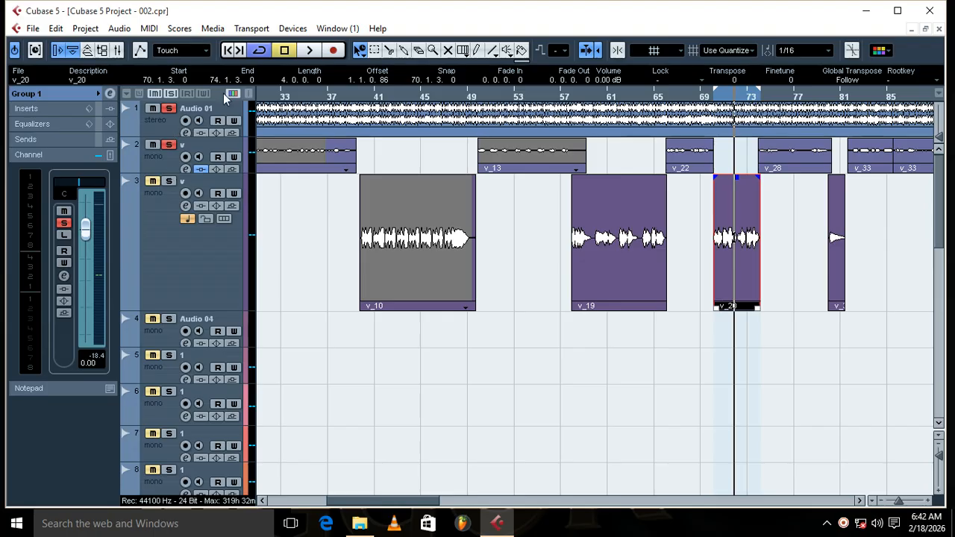
pyautogui.click(310, 51)
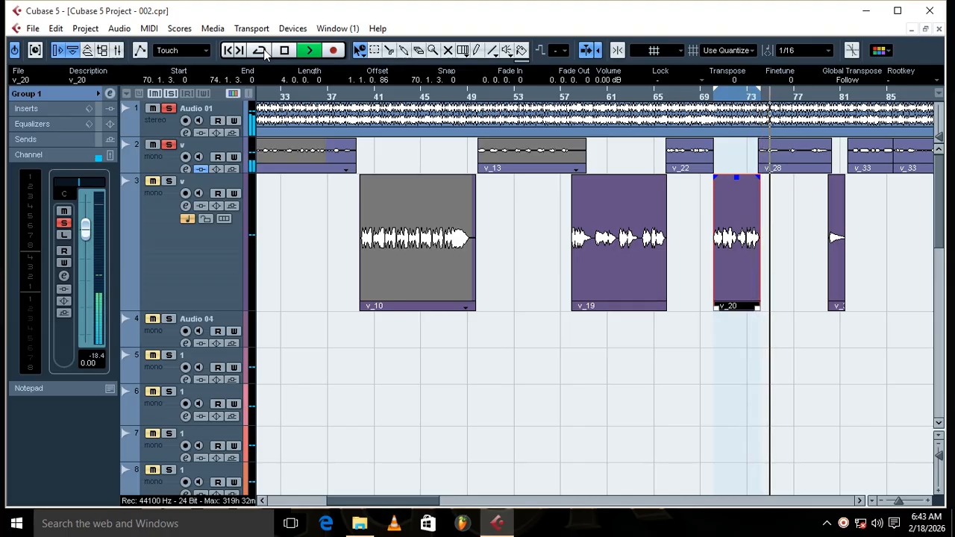
pyautogui.click(169, 144)
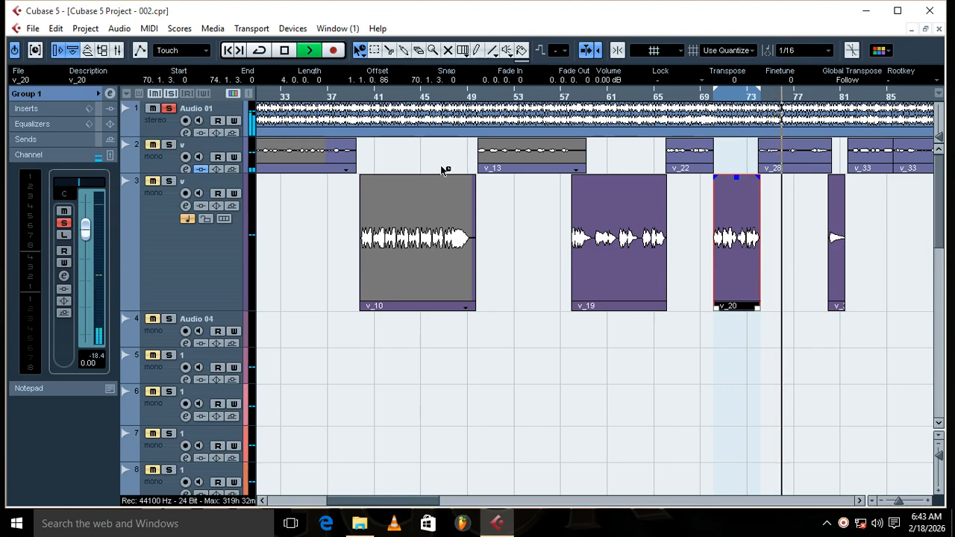
# Step: Select clips v_20 and v_28, set the locators around both, and switch on cycle playback for that range
pyautogui.click(787, 188)
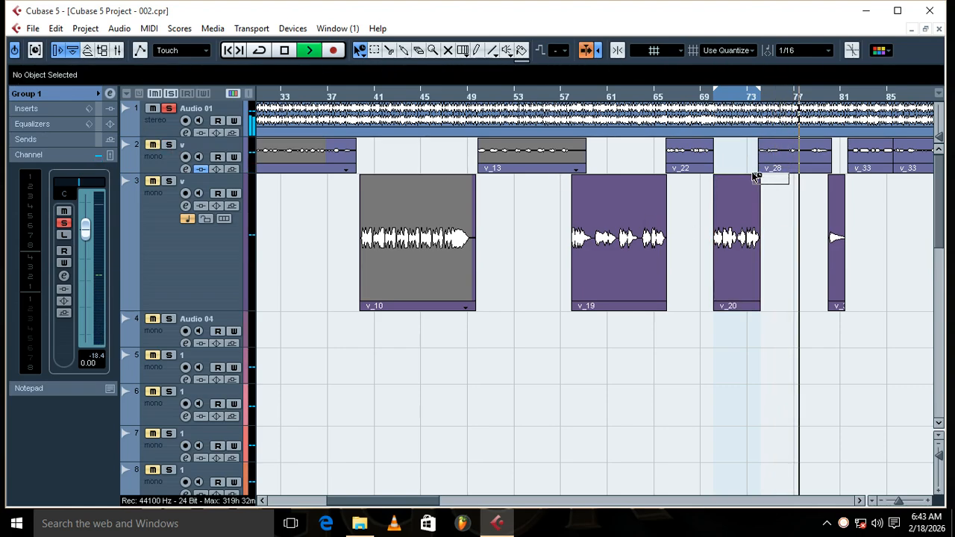
pyautogui.moveTo(756, 177); pyautogui.dragTo(762, 153)
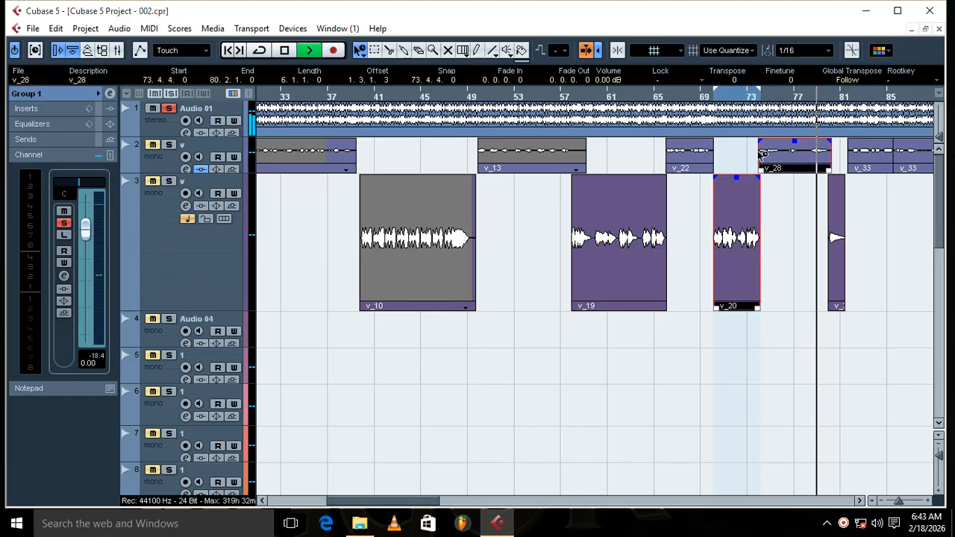
pyautogui.press('p')
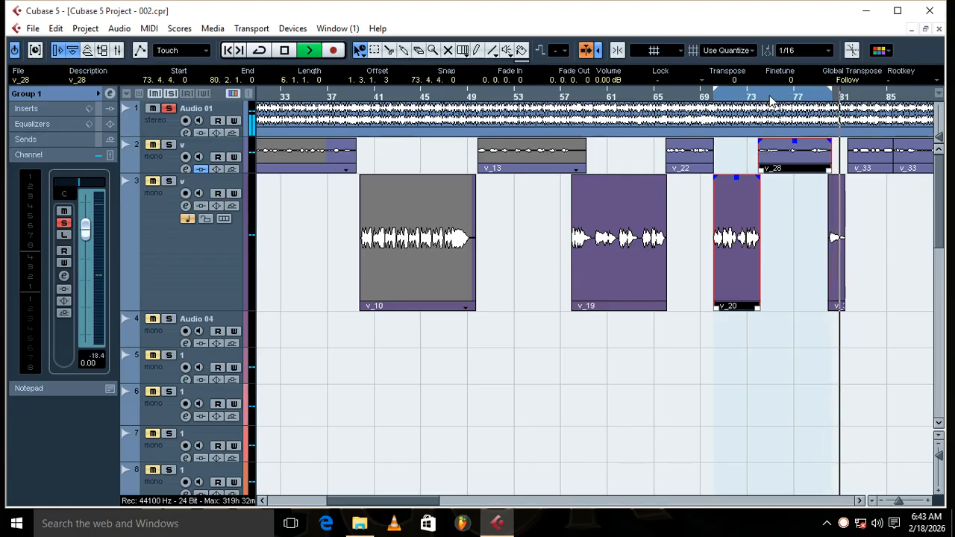
pyautogui.click(763, 97)
pyautogui.click(259, 50)
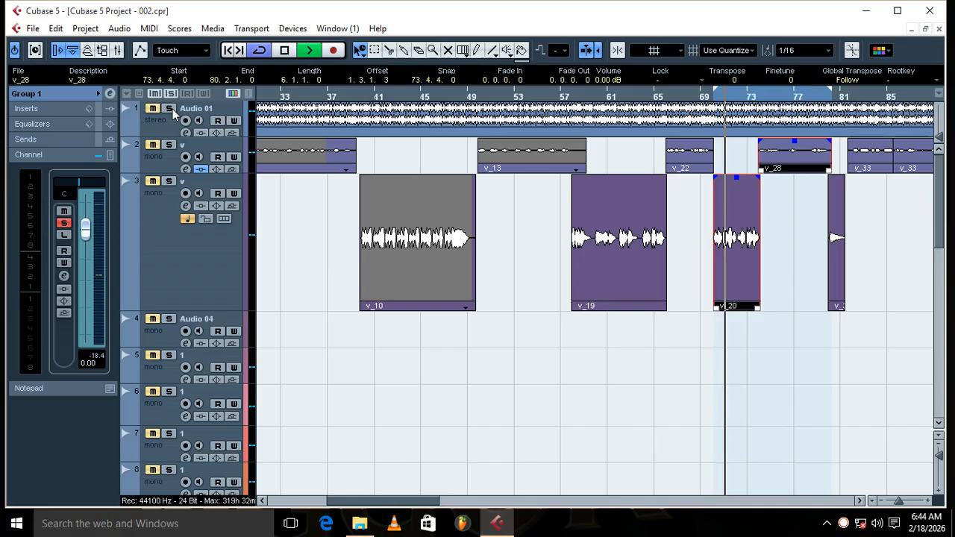
# Step: Solo vocal tracks 2 and 3 and activate the Auto-Tune 8.1 insert on track 3
pyautogui.click(169, 144)
pyautogui.click(170, 181)
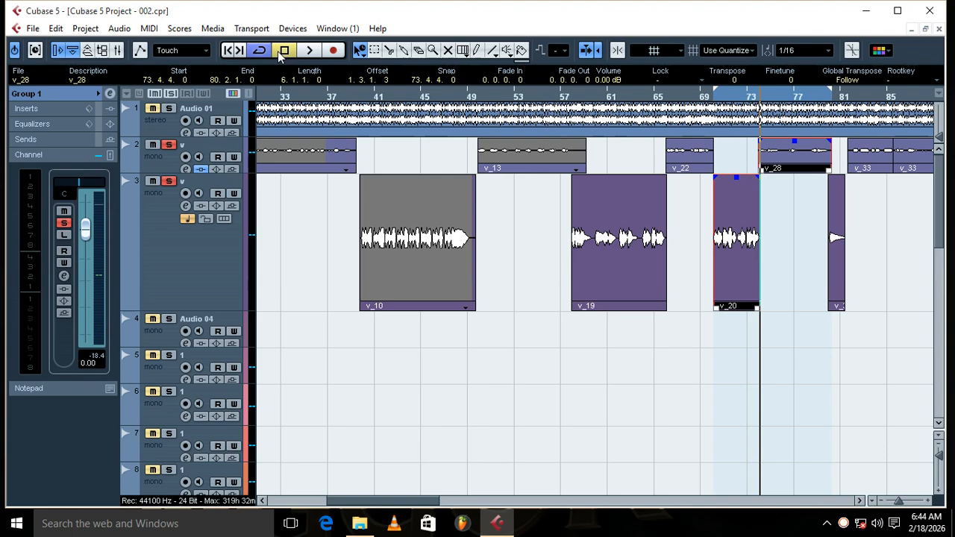
pyautogui.click(223, 254)
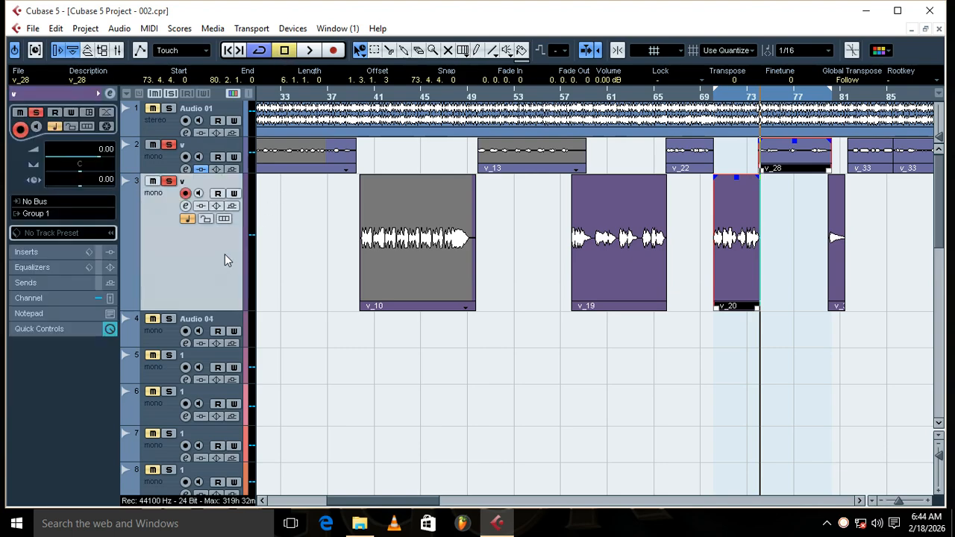
pyautogui.click(112, 93)
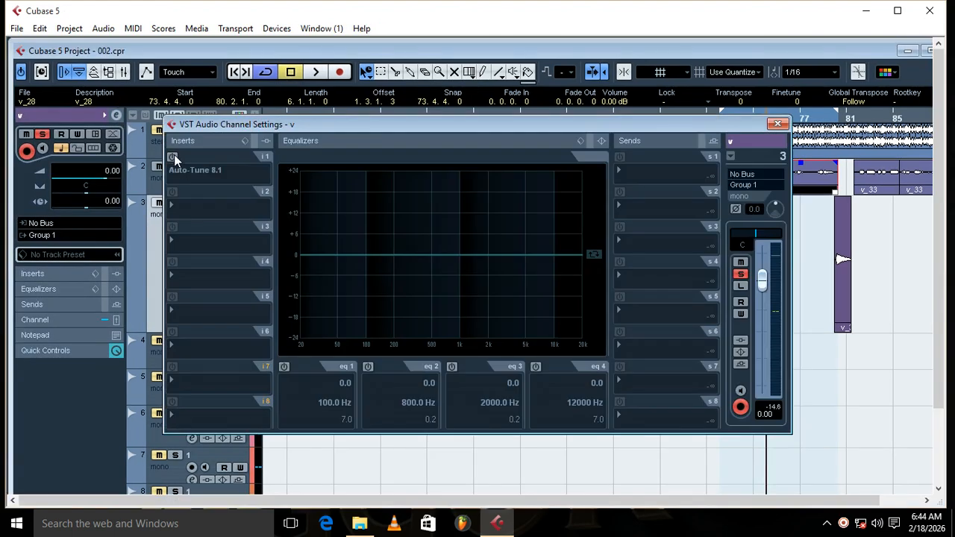
pyautogui.click(174, 155)
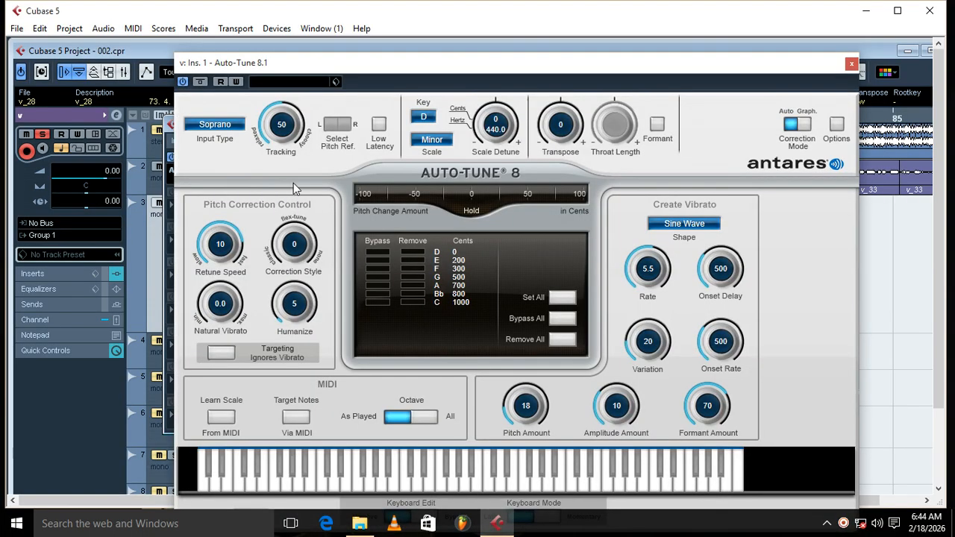
# Step: Review Auto-Tune's input type and vibrato shape options without changing them, and close the plug-in and channel settings
pyautogui.click(236, 132)
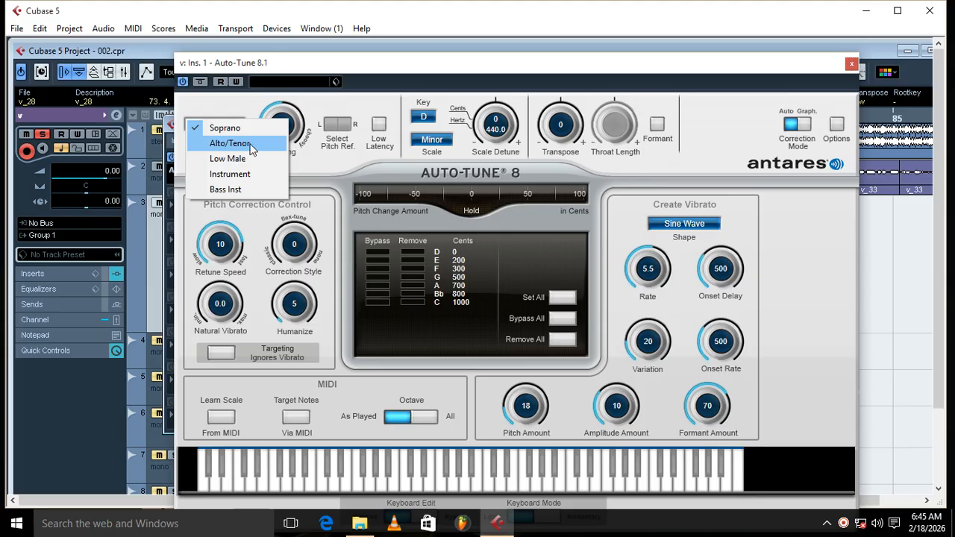
pyautogui.click(439, 64)
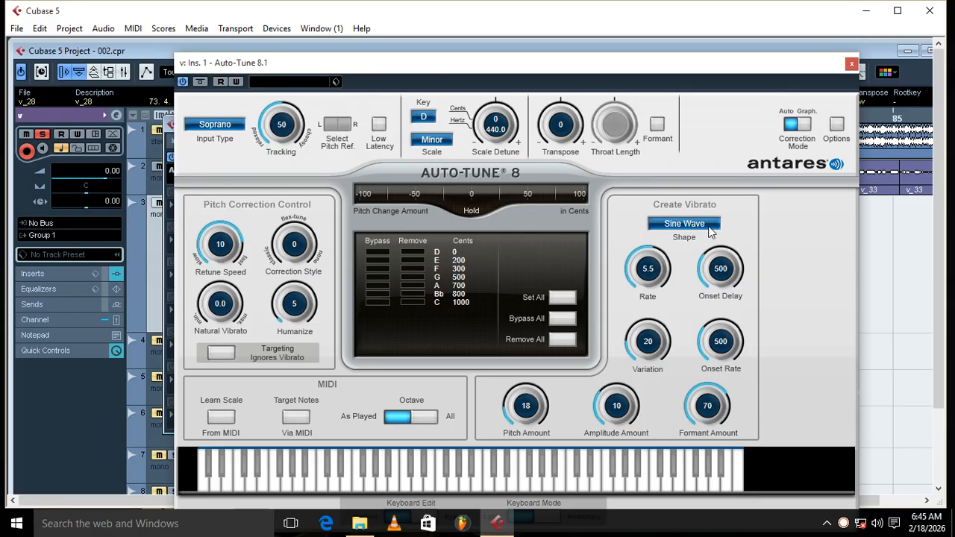
pyautogui.click(693, 223)
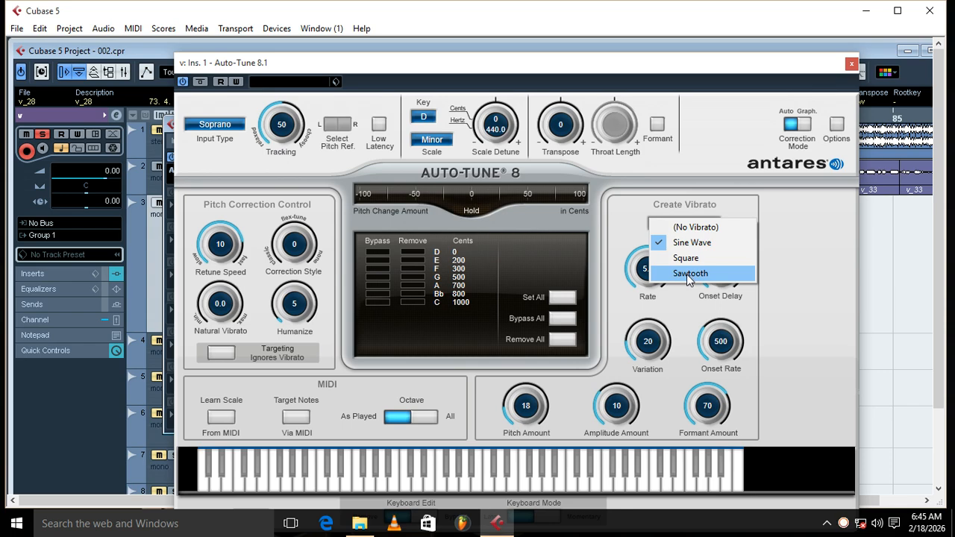
pyautogui.click(850, 64)
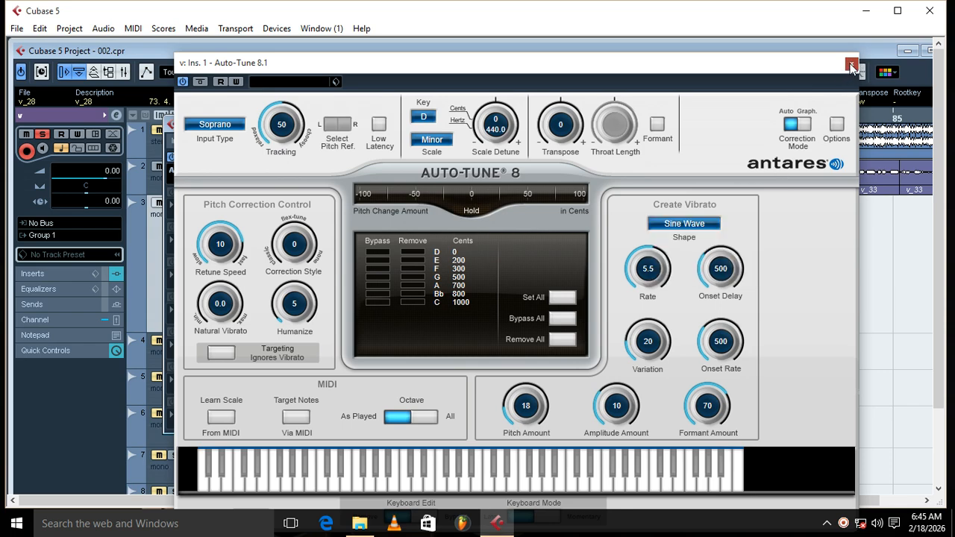
pyautogui.click(851, 64)
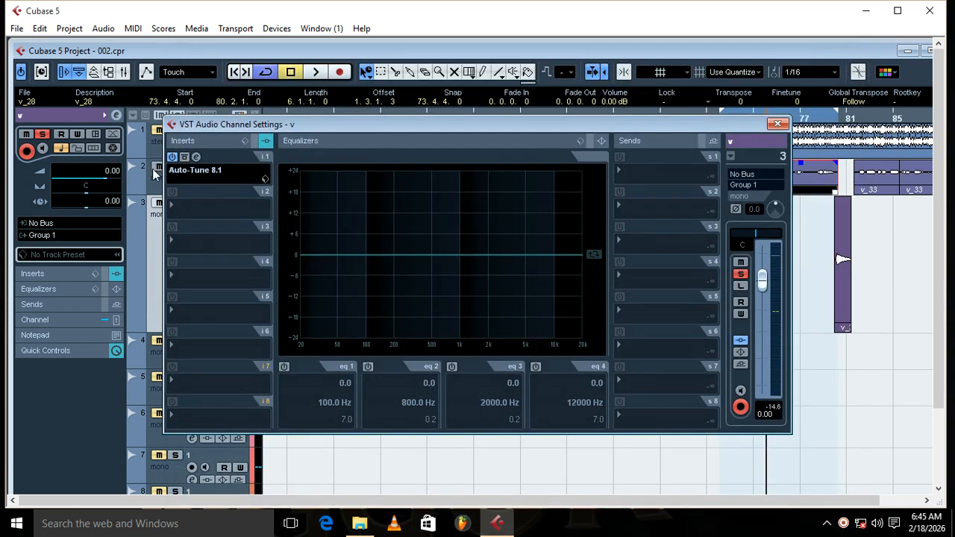
pyautogui.click(194, 156)
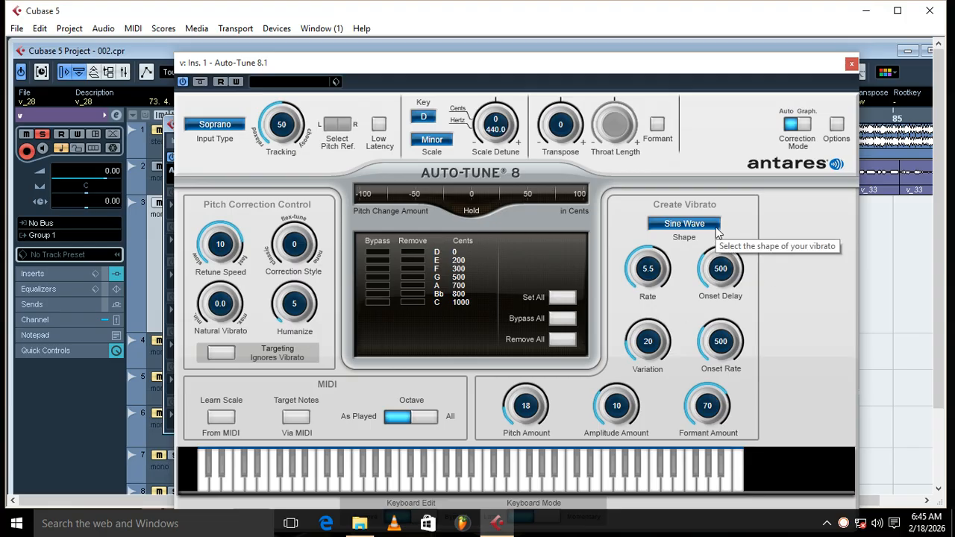
pyautogui.click(851, 65)
pyautogui.click(777, 124)
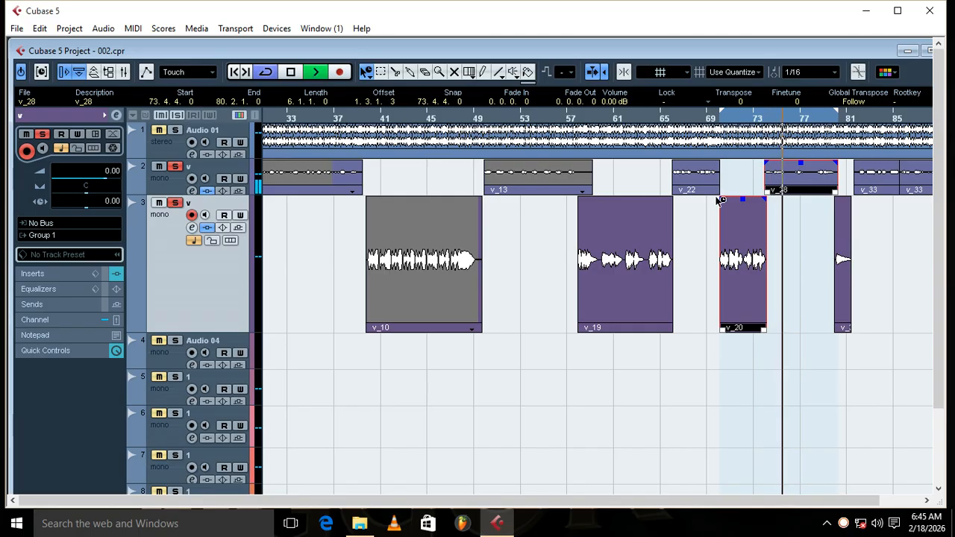
# Step: Try raising the volume of clips v_20 and v_28 to 3.93 dB
pyautogui.moveTo(801, 163); pyautogui.dragTo(806, 146)
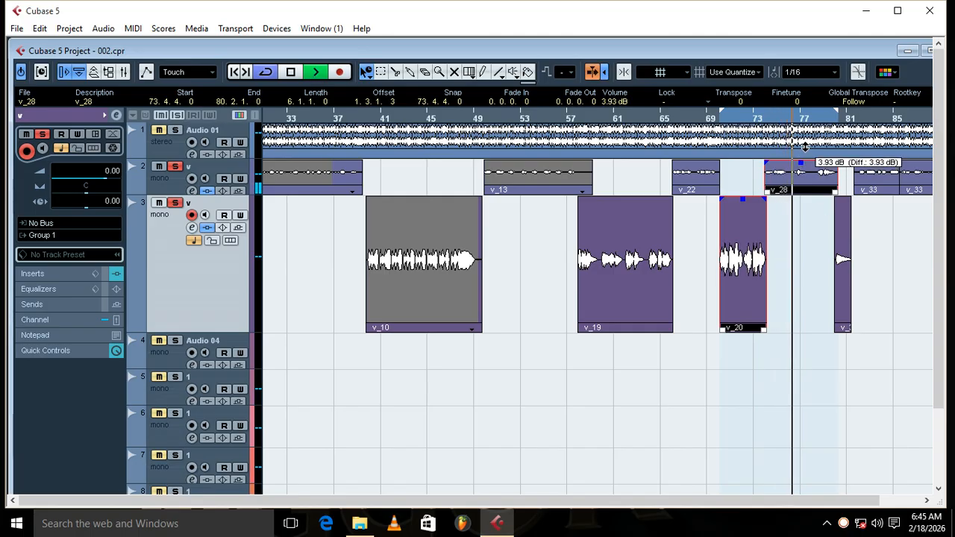
pyautogui.click(793, 252)
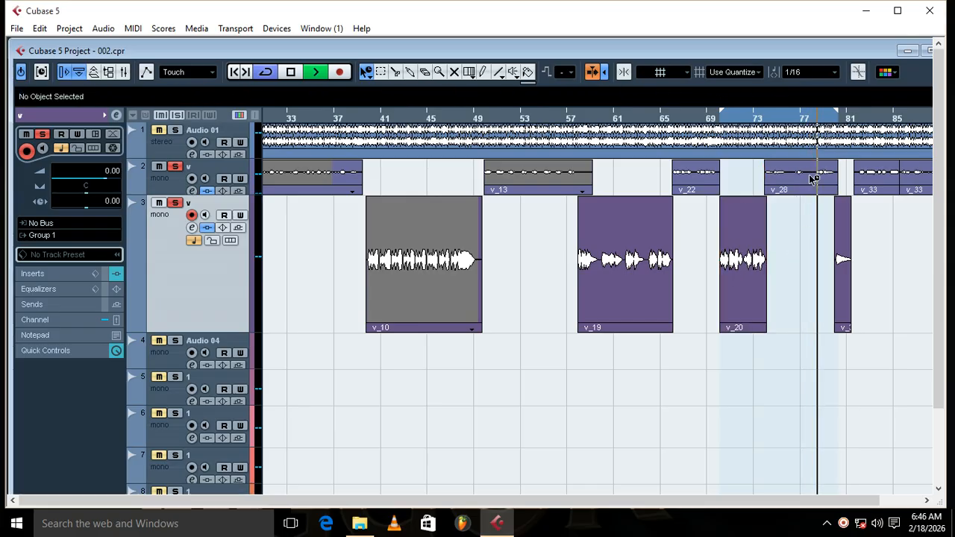
# Step: Enlarge the height of vocal track 2 and compare the levels of clips v_20 and v_28 during playback
pyautogui.click(793, 187)
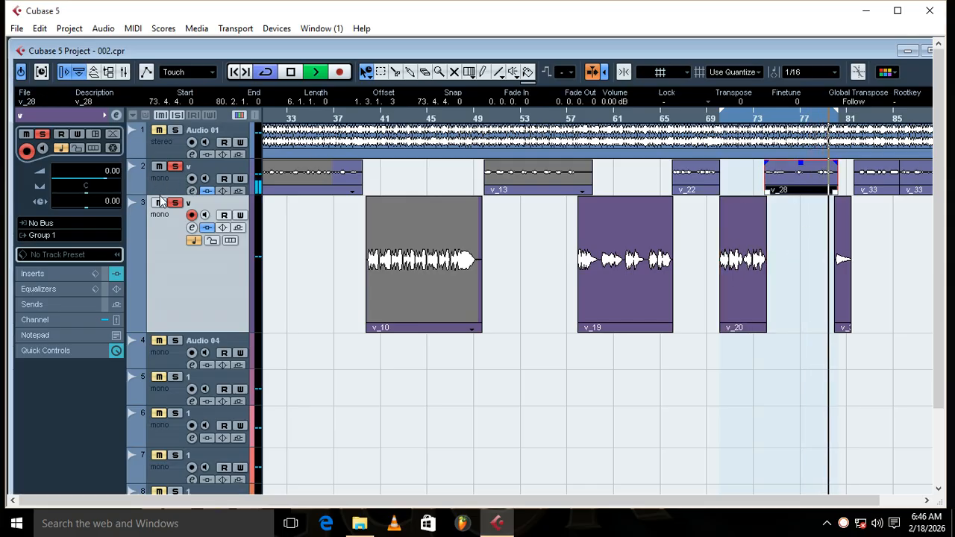
pyautogui.moveTo(159, 192); pyautogui.dragTo(159, 259)
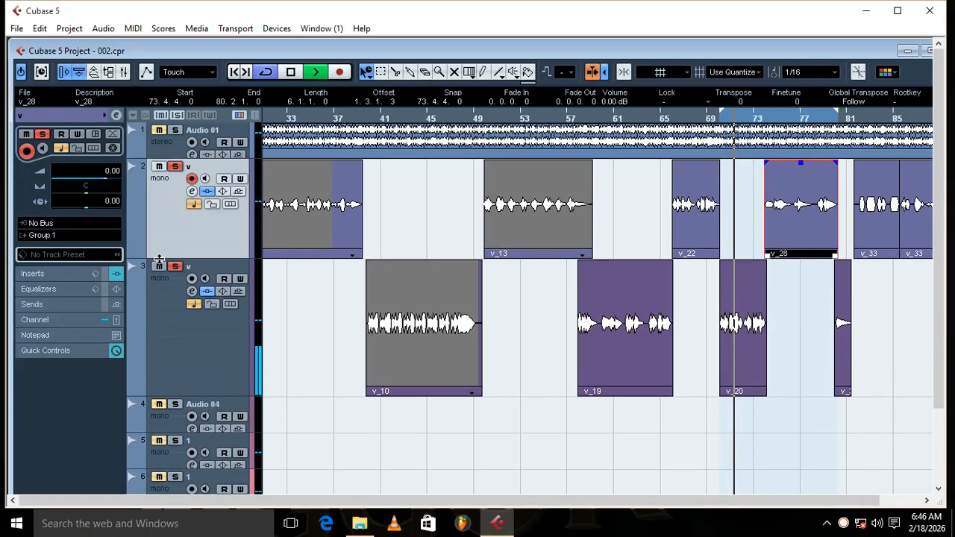
pyautogui.click(739, 294)
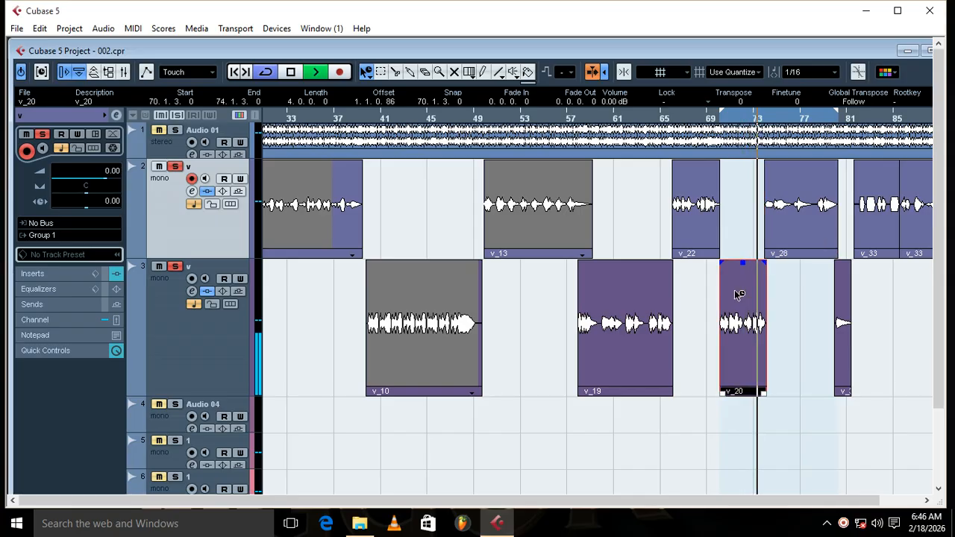
pyautogui.click(797, 215)
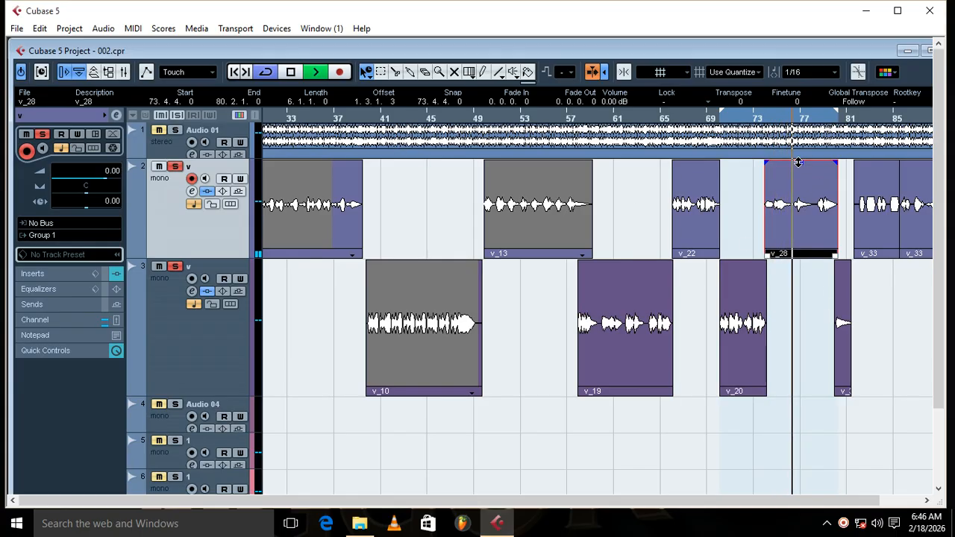
pyautogui.moveTo(801, 162); pyautogui.dragTo(802, 166)
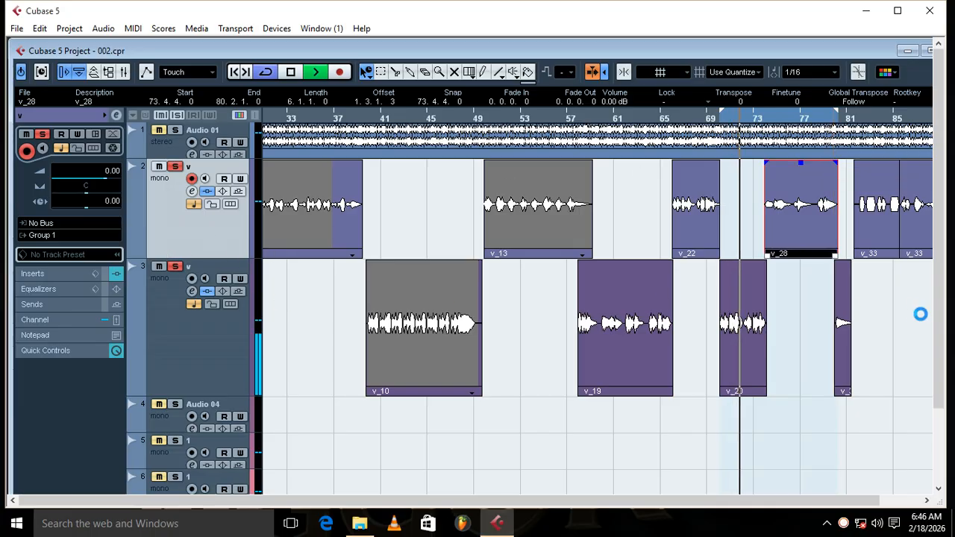
# Step: Maximise the project window and select the Group 1 track to show its channel
pyautogui.click(925, 50)
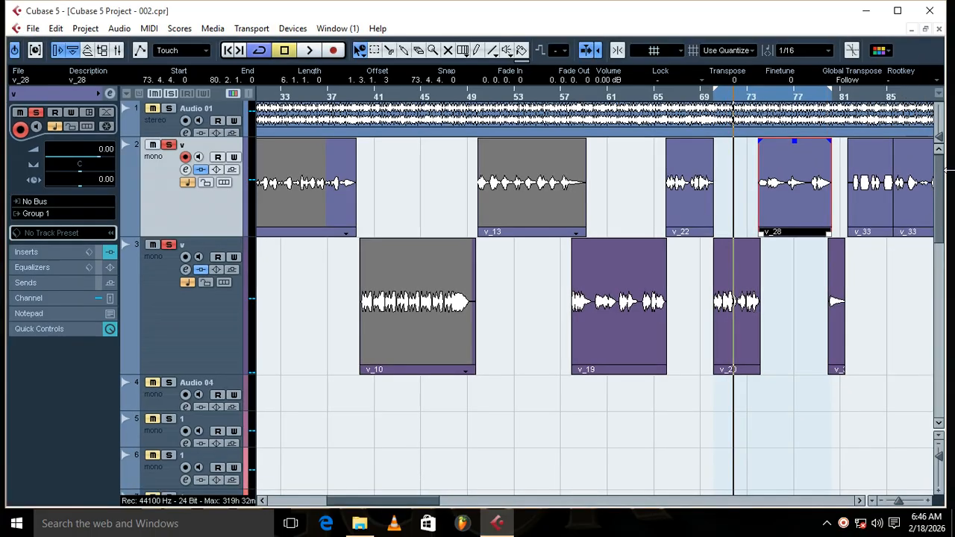
pyautogui.moveTo(942, 195); pyautogui.dragTo(952, 304)
pyautogui.click(250, 427)
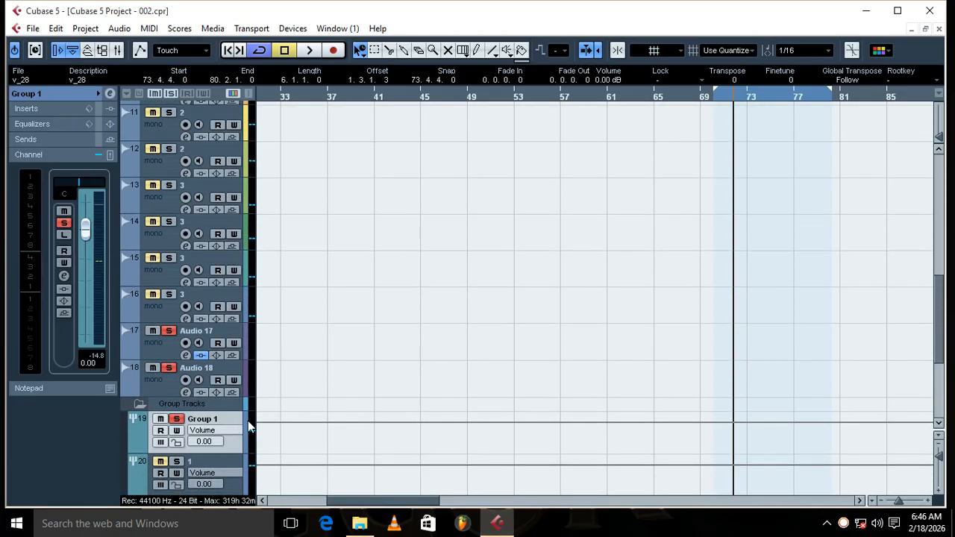
pyautogui.moveTo(937, 303); pyautogui.dragTo(943, 188)
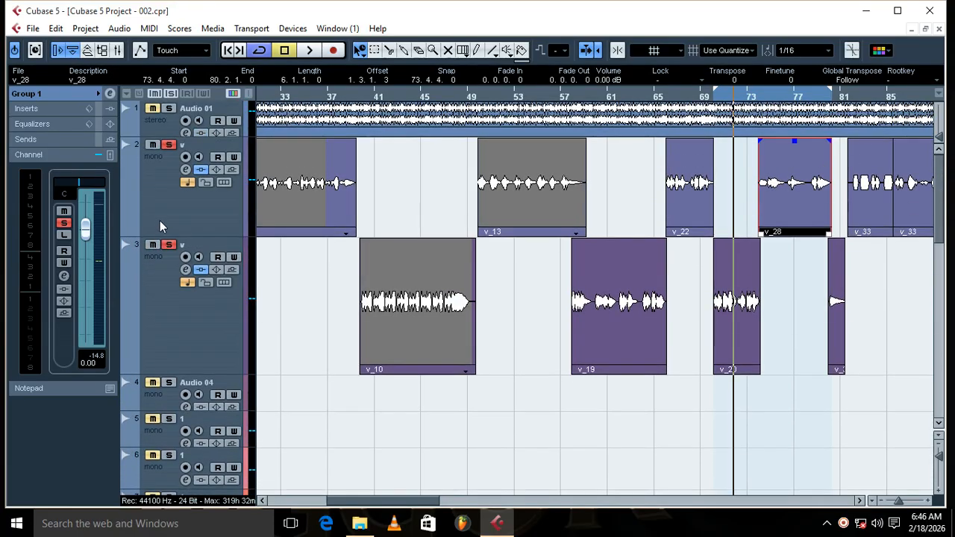
# Step: Activate the CLA-3A Stereo insert on Group 1 and open its plug-in window over the channel settings
pyautogui.click(109, 96)
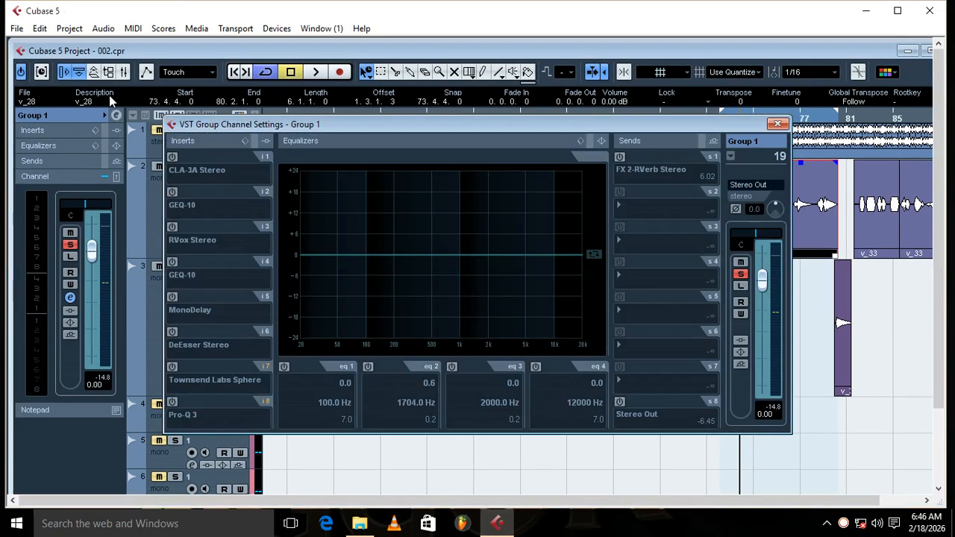
pyautogui.click(171, 158)
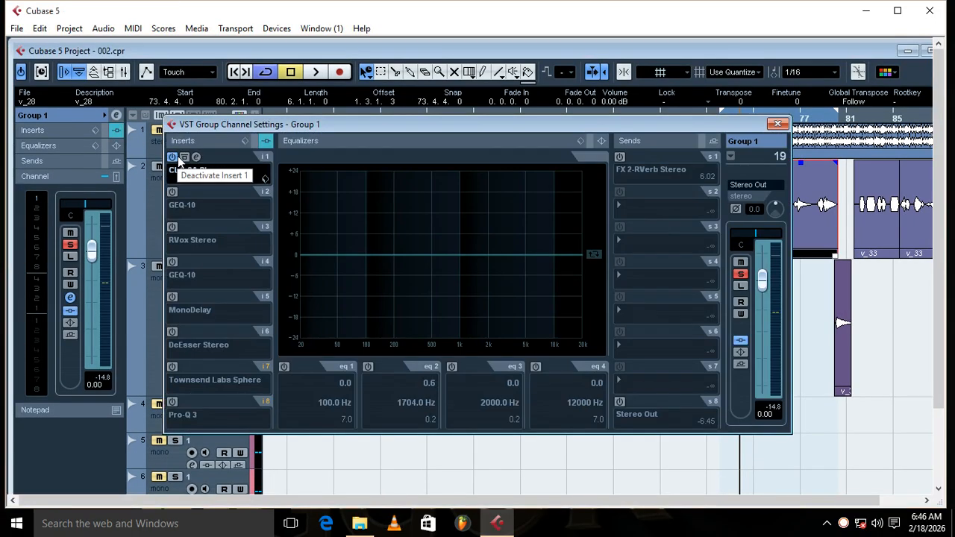
pyautogui.click(197, 157)
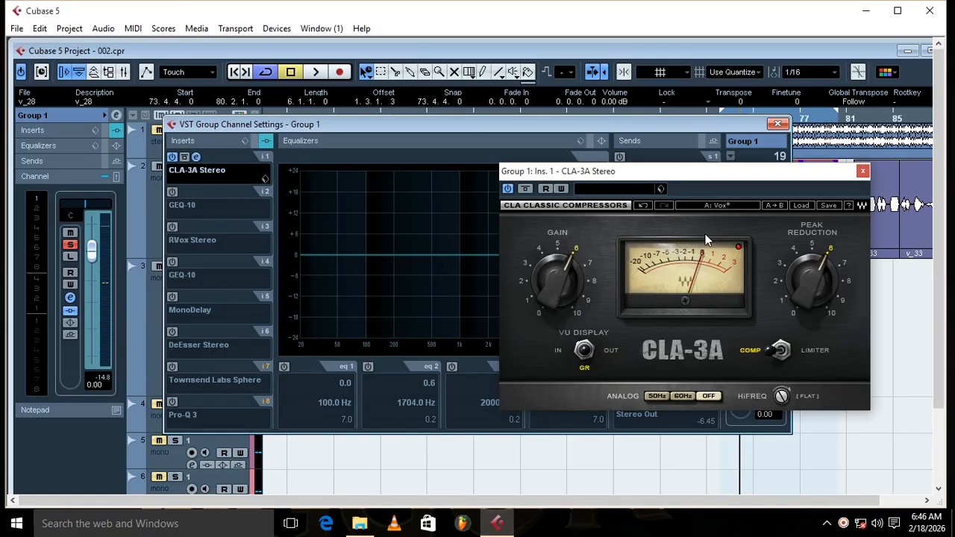
pyautogui.moveTo(720, 178); pyautogui.dragTo(533, 173)
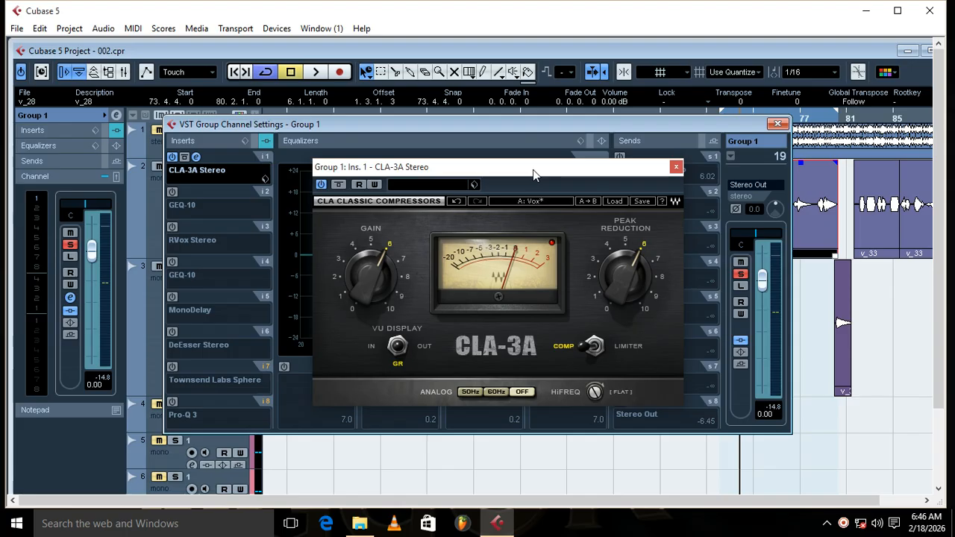
# Step: Look through the CLA-3A factory presets, keep Vox, and play the loop to hear the compression on the vocals
pyautogui.click(609, 202)
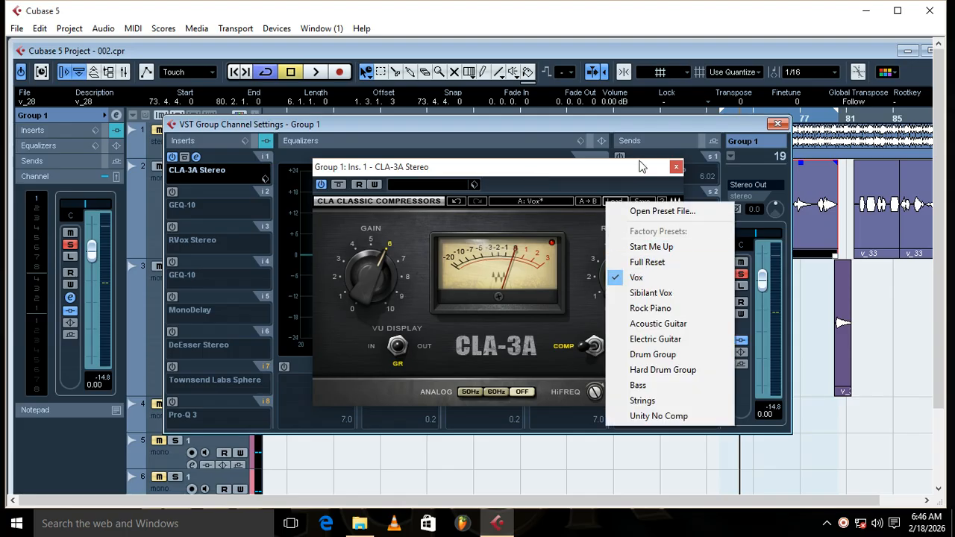
pyautogui.click(543, 169)
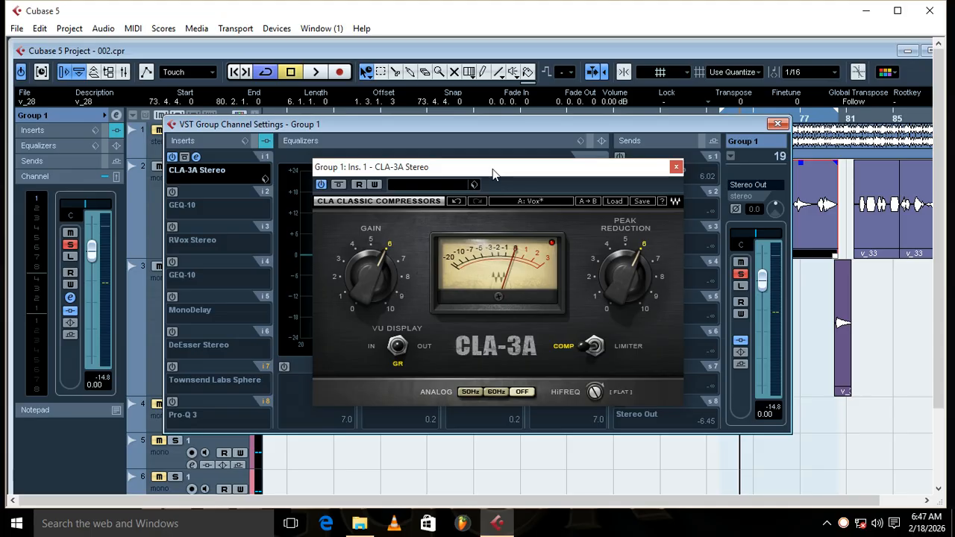
pyautogui.press('space')
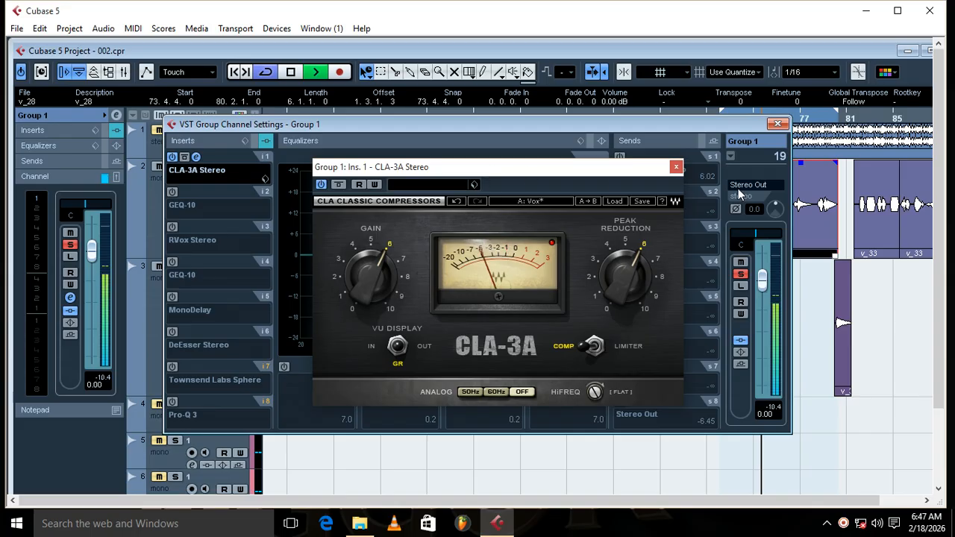
# Step: Stop playback, close the CLA-3A window, then activate the GEQ-10 on Group 1's insert 2 and open its editor over the channel settings
pyautogui.press('space')
pyautogui.click(676, 167)
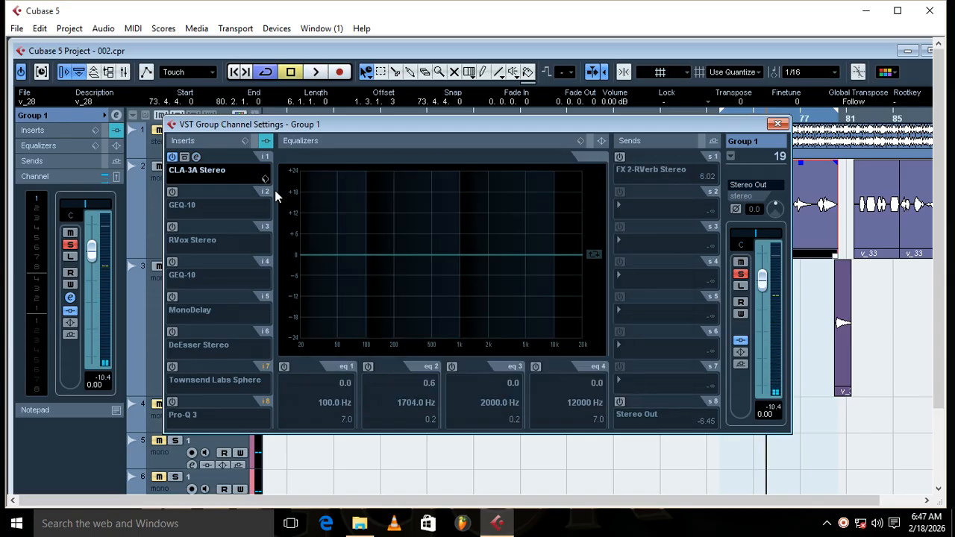
pyautogui.click(173, 193)
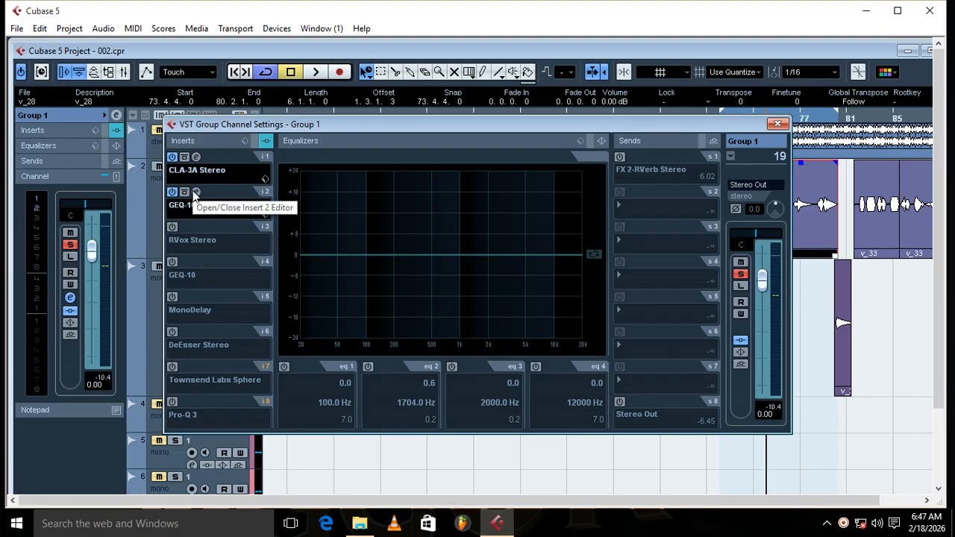
pyautogui.click(195, 193)
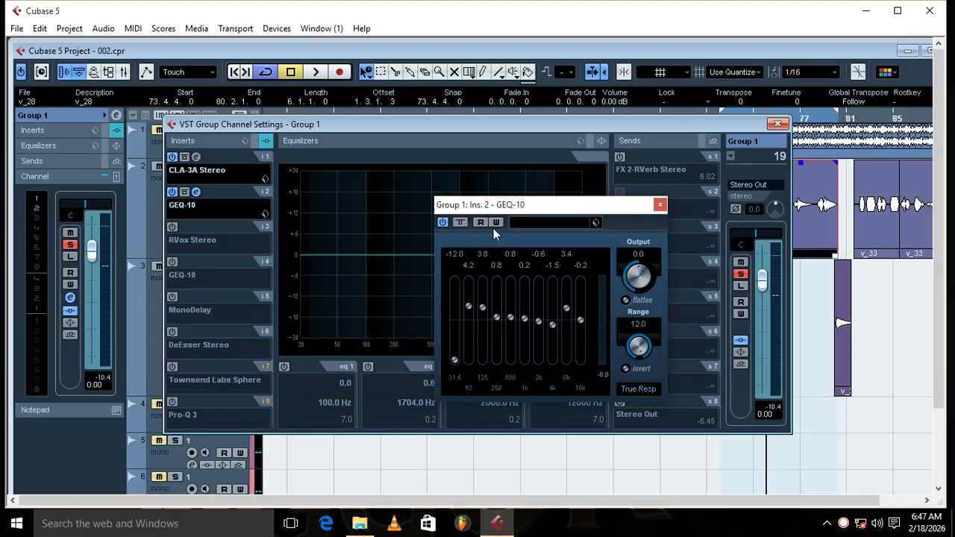
pyautogui.moveTo(515, 205); pyautogui.dragTo(395, 184)
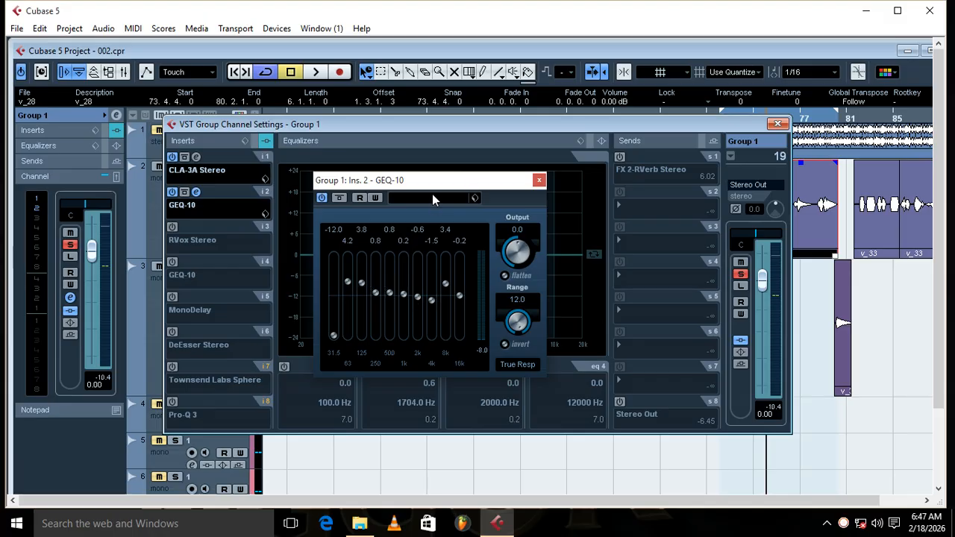
# Step: Compare the looped vocals with the insert 2 GEQ-10 bypassed and active, leave it active, and close its editor
pyautogui.press('space')
pyautogui.moveTo(437, 184); pyautogui.dragTo(440, 202)
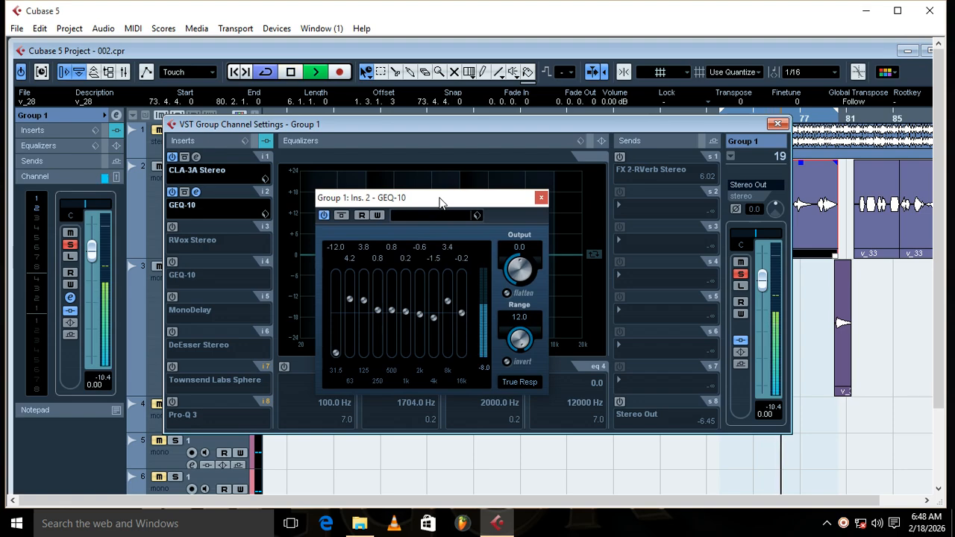
pyautogui.click(323, 216)
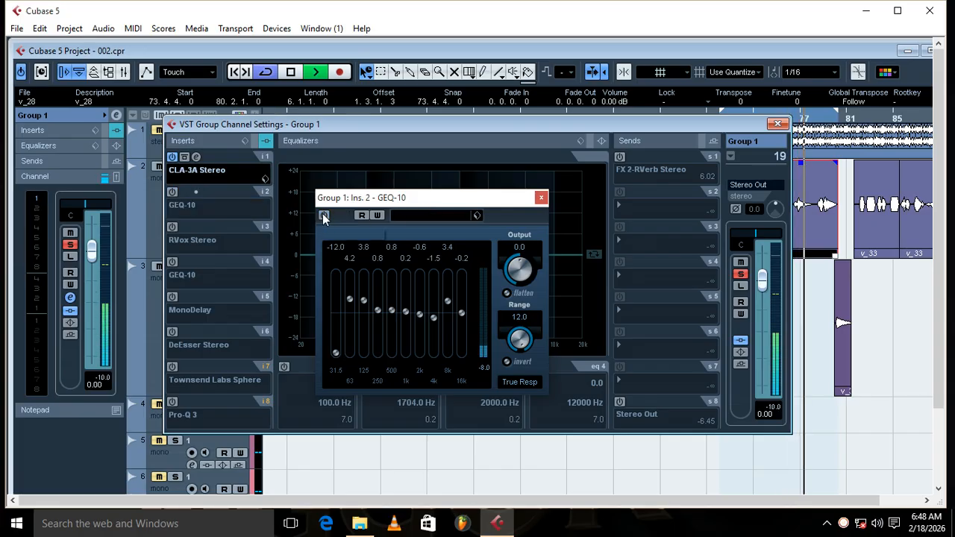
pyautogui.press('space')
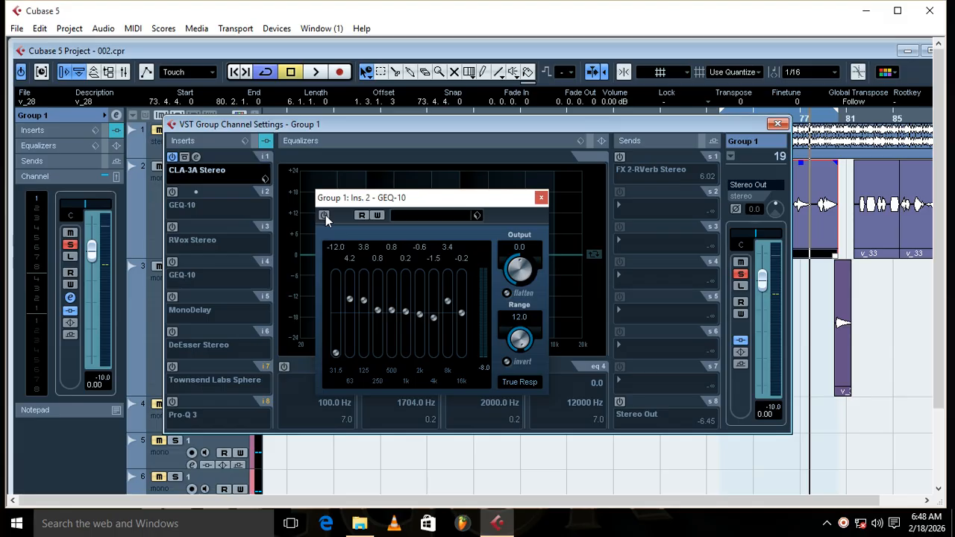
pyautogui.press('space')
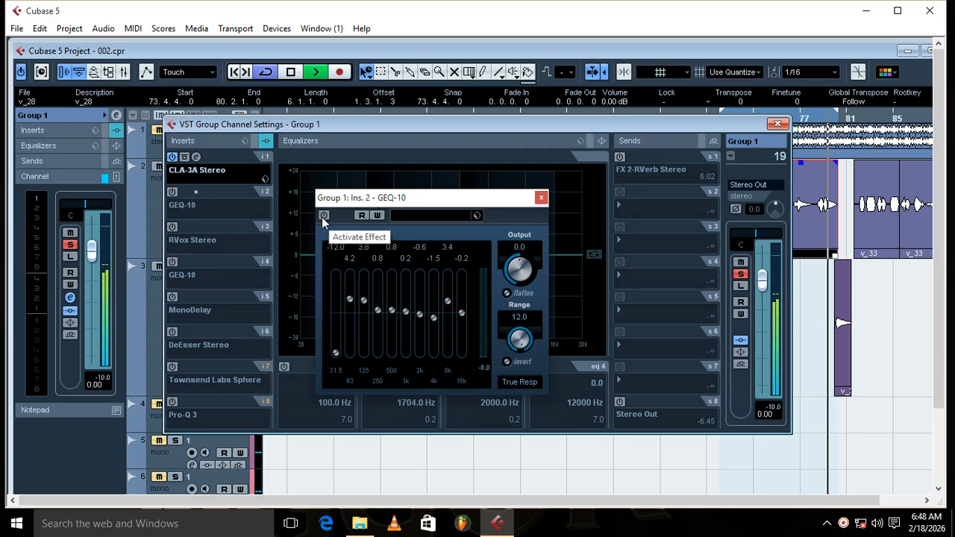
pyautogui.click(323, 216)
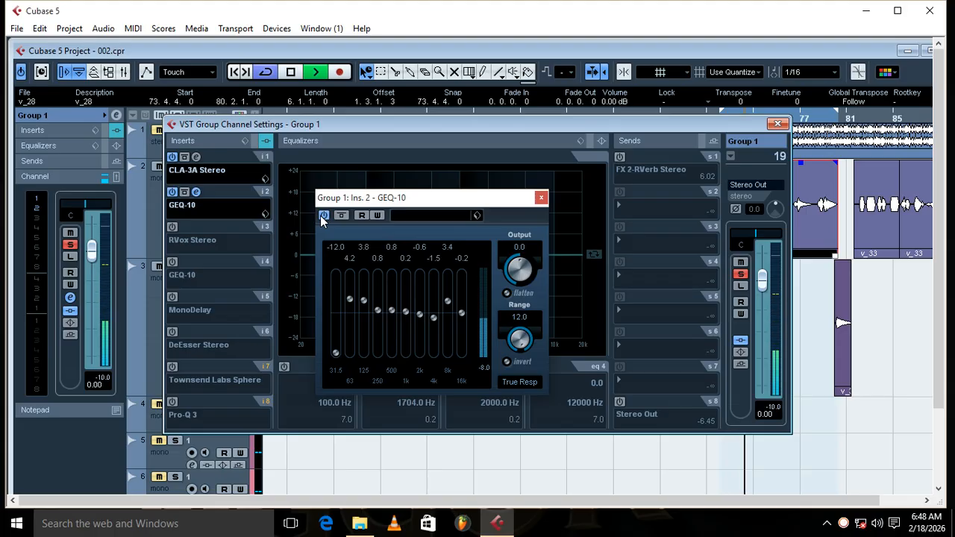
pyautogui.click(322, 216)
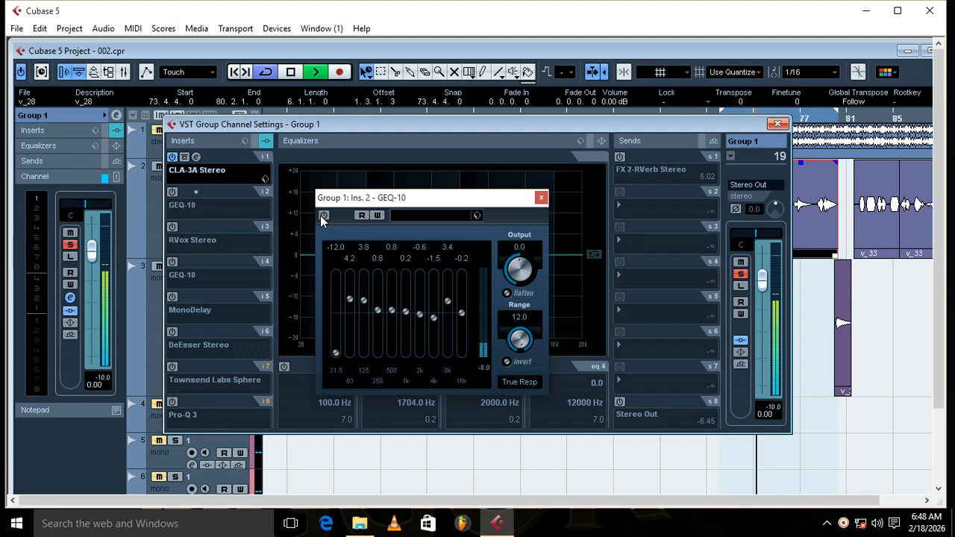
pyautogui.click(321, 215)
pyautogui.press('space')
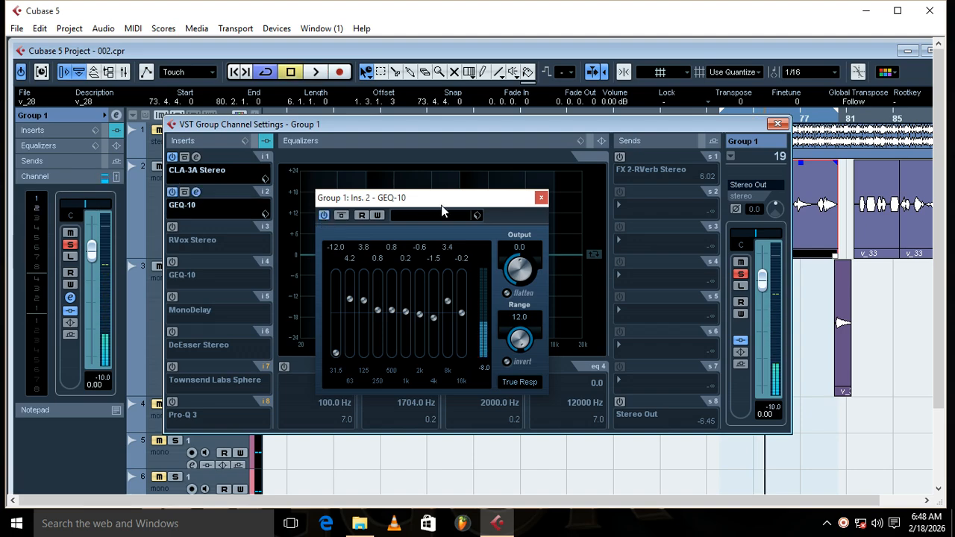
pyautogui.click(541, 197)
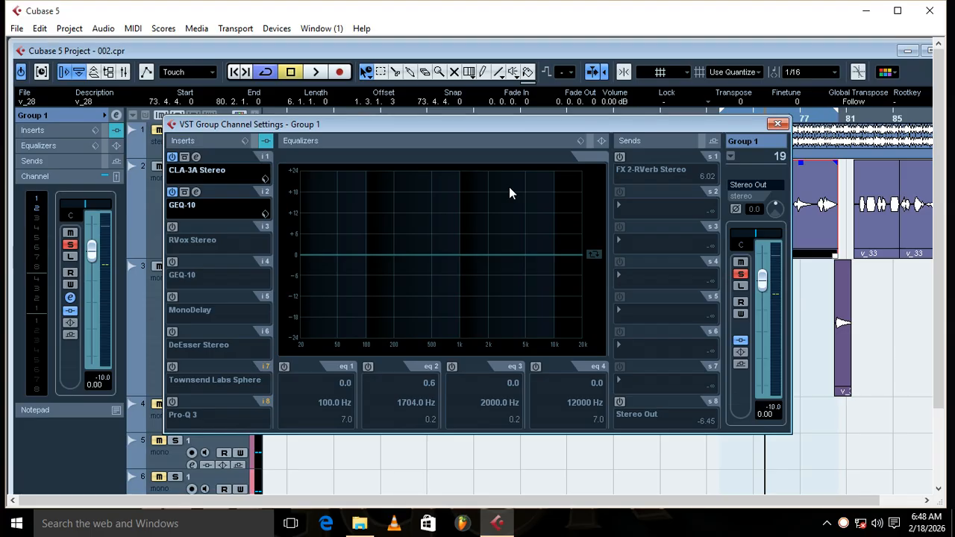
# Step: Activate Townsend Labs Sphere on Group 1's insert 7, browse its microphone models and select LD-67 NOS
pyautogui.click(196, 367)
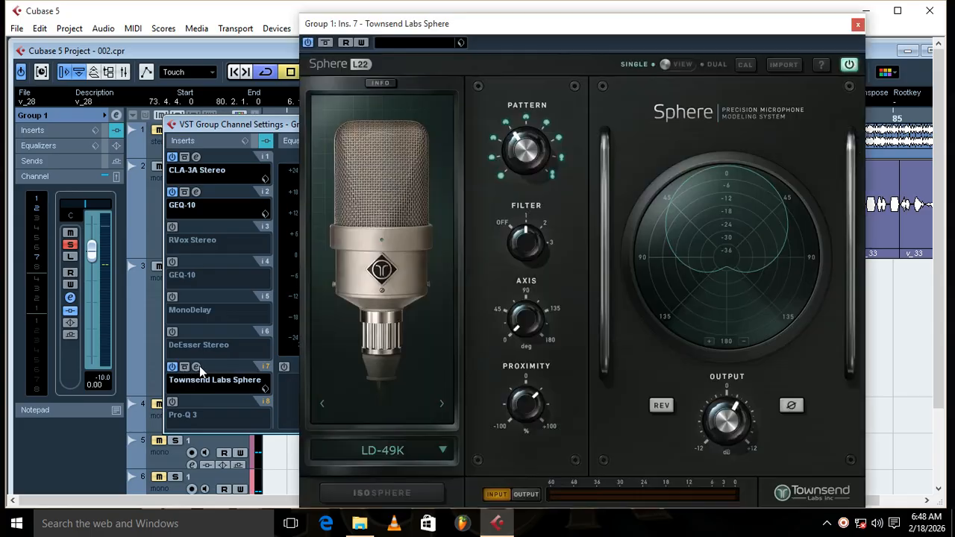
pyautogui.click(404, 449)
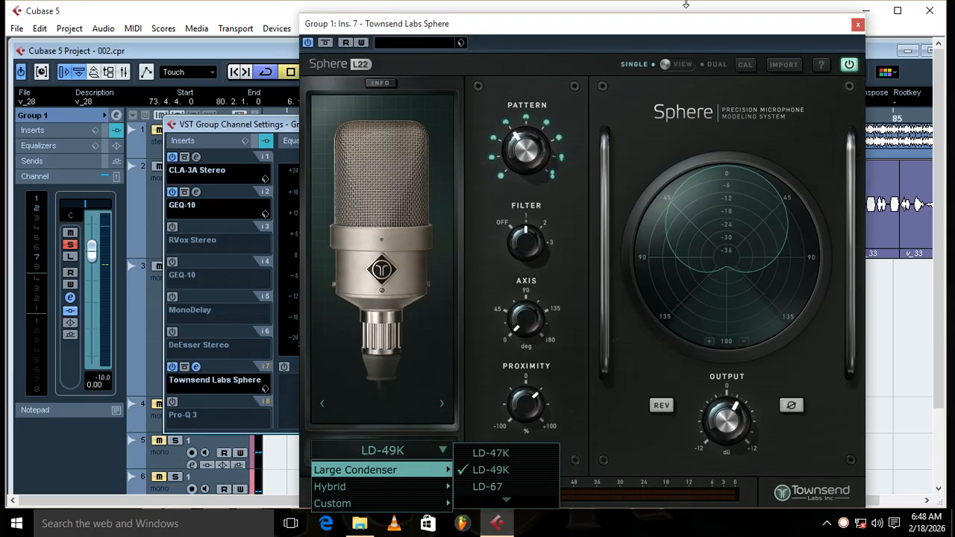
pyautogui.click(657, 26)
pyautogui.click(447, 449)
pyautogui.moveTo(418, 487)
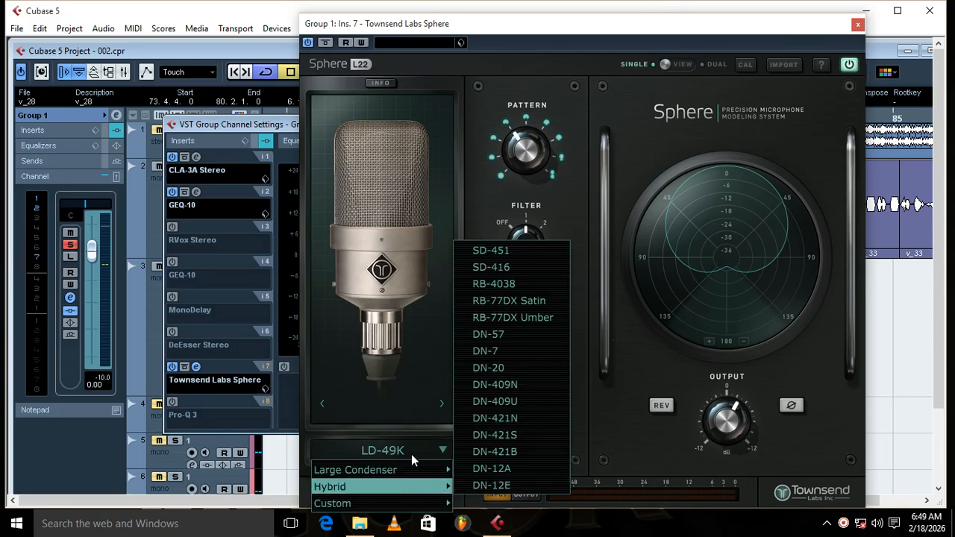
pyautogui.moveTo(413, 468)
pyautogui.click(477, 493)
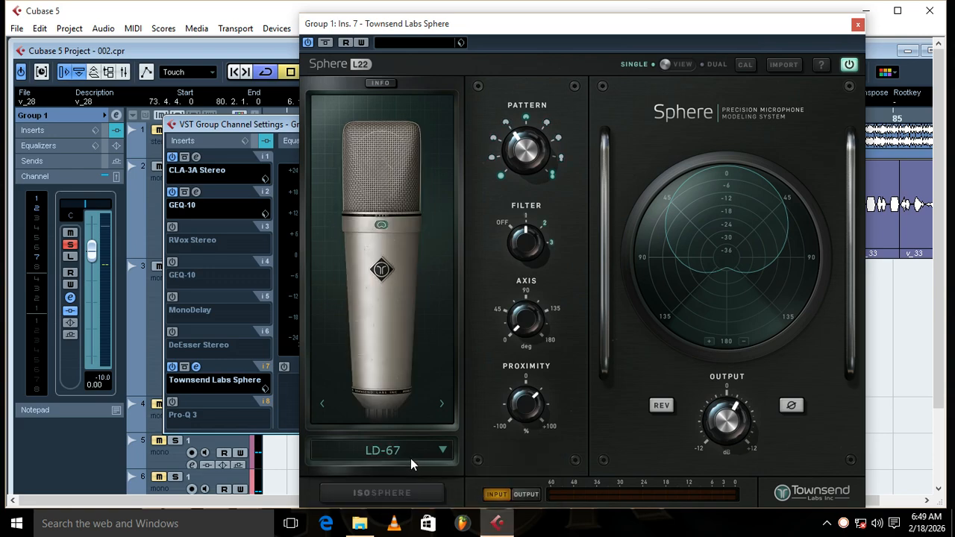
pyautogui.click(411, 363)
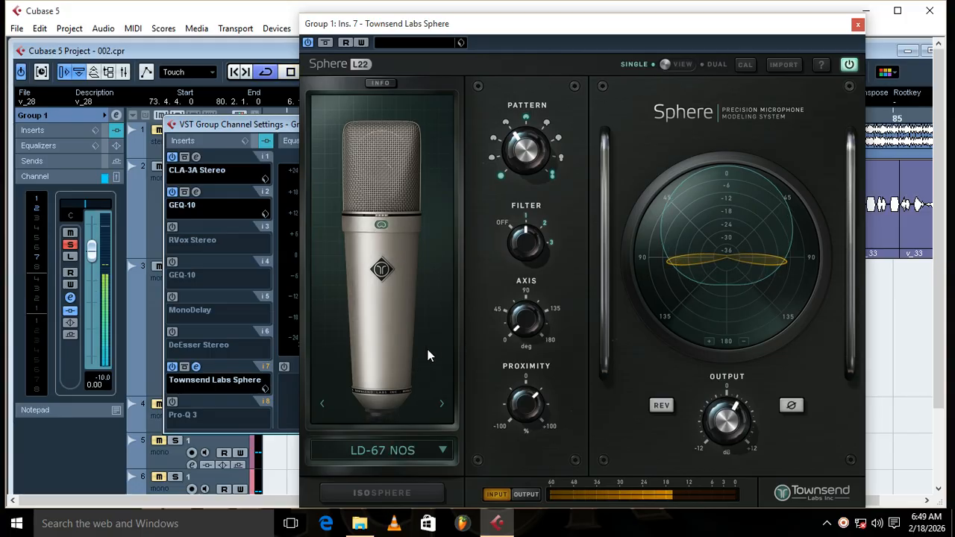
# Step: Compare the looped vocals with Townsend Labs Sphere bypassed and active, leave it active, and close its window
pyautogui.click(858, 24)
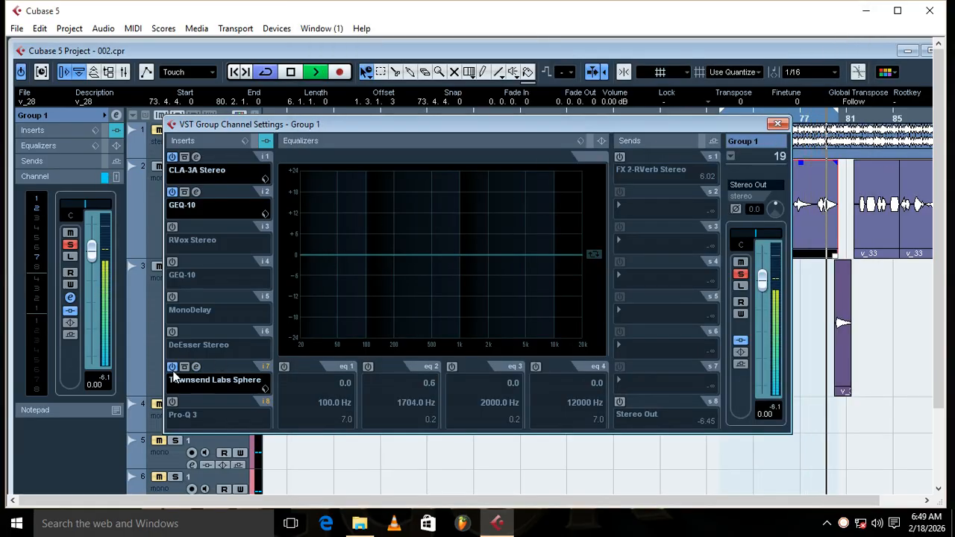
pyautogui.click(173, 367)
pyautogui.click(197, 385)
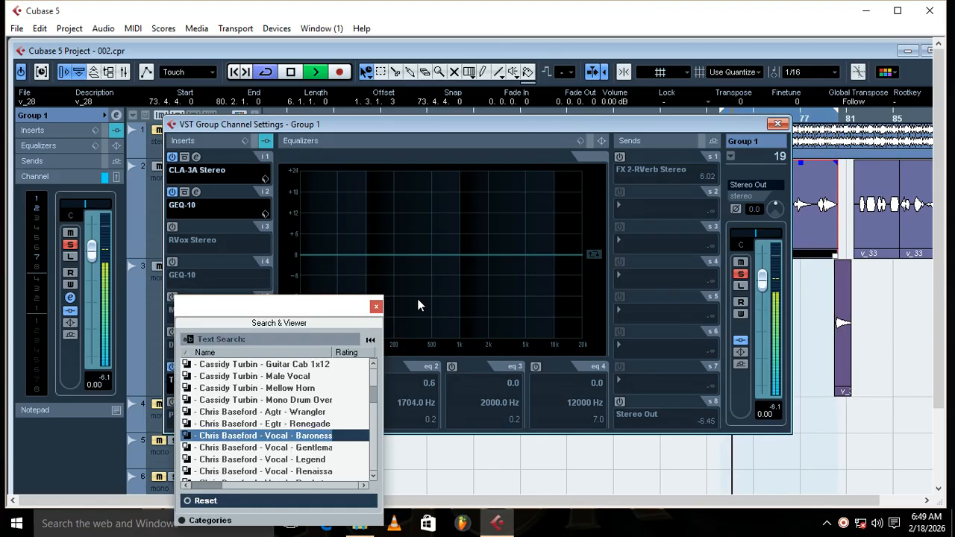
pyautogui.click(376, 306)
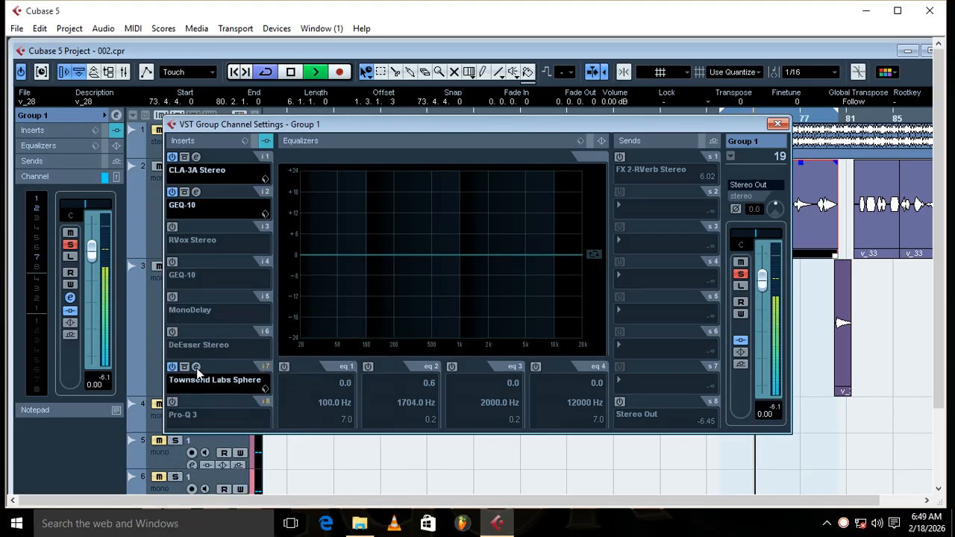
pyautogui.click(196, 367)
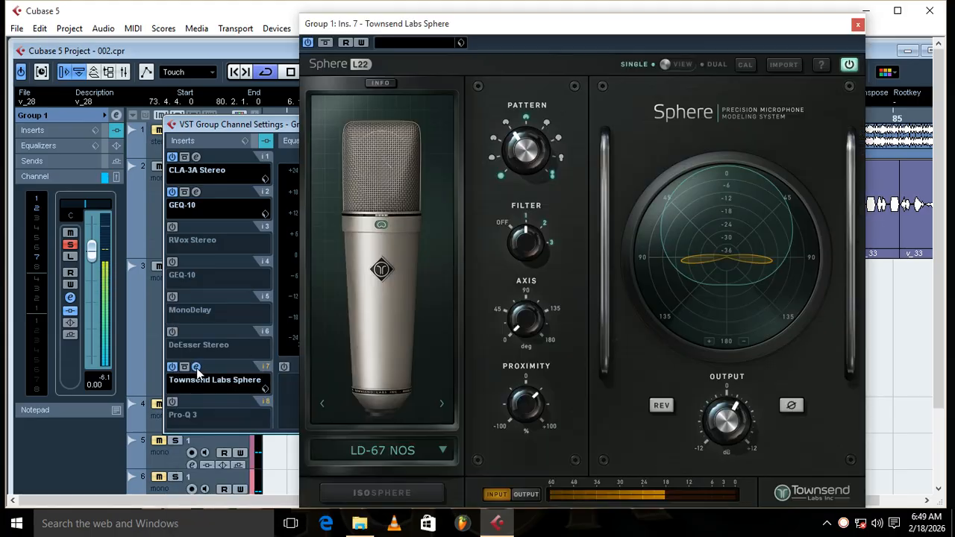
pyautogui.click(312, 44)
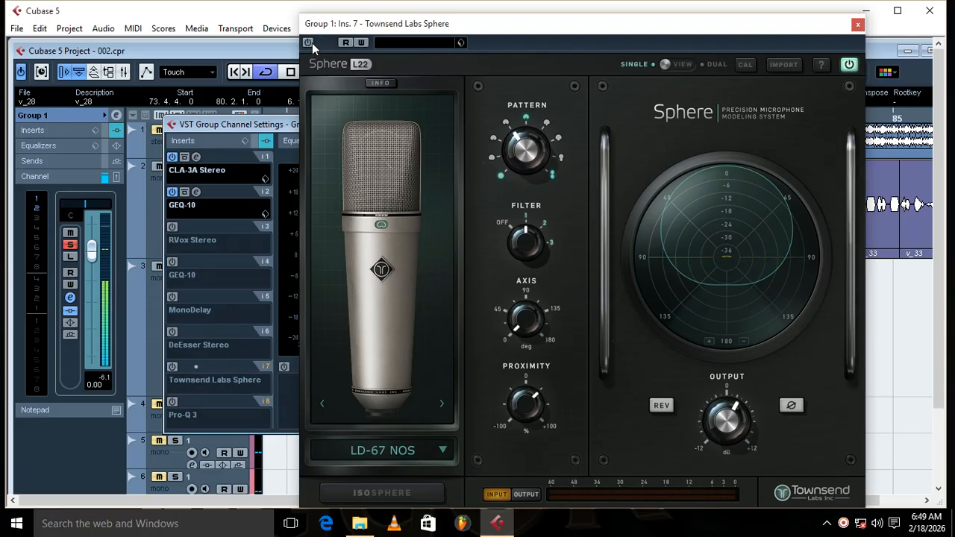
pyautogui.click(311, 45)
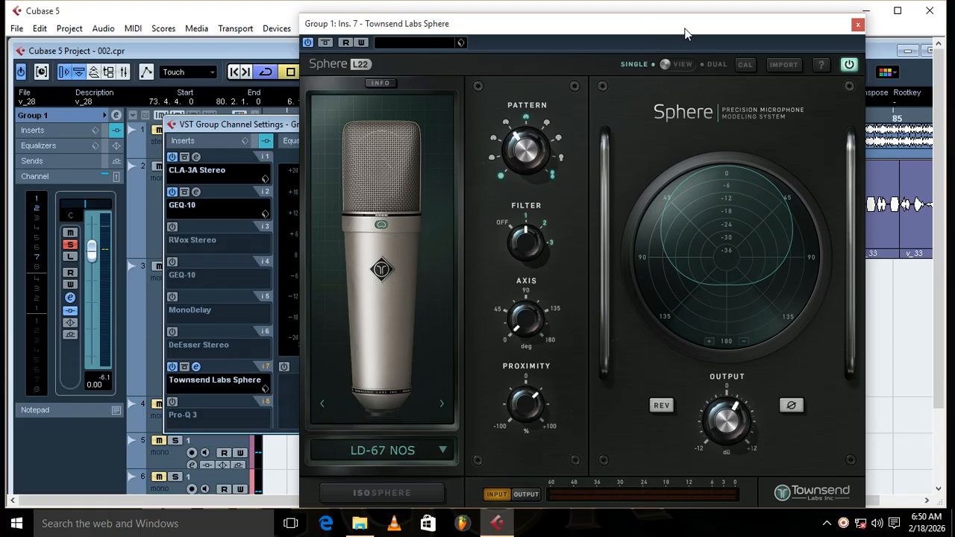
pyautogui.click(858, 24)
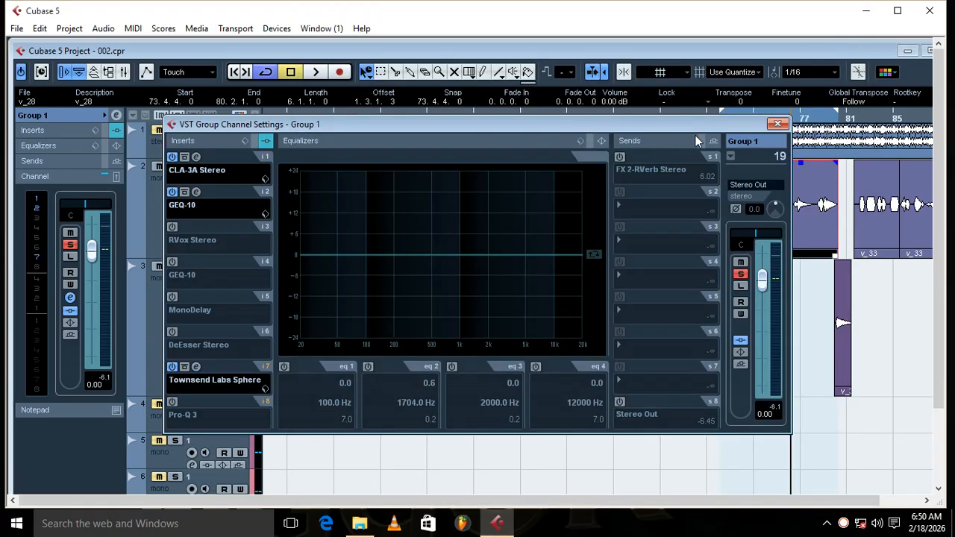
# Step: Reopen Townsend Labs Sphere, try the LD-49K microphone model, settle on LD-67, and close the plug-in window
pyautogui.click(196, 367)
pyautogui.click(388, 451)
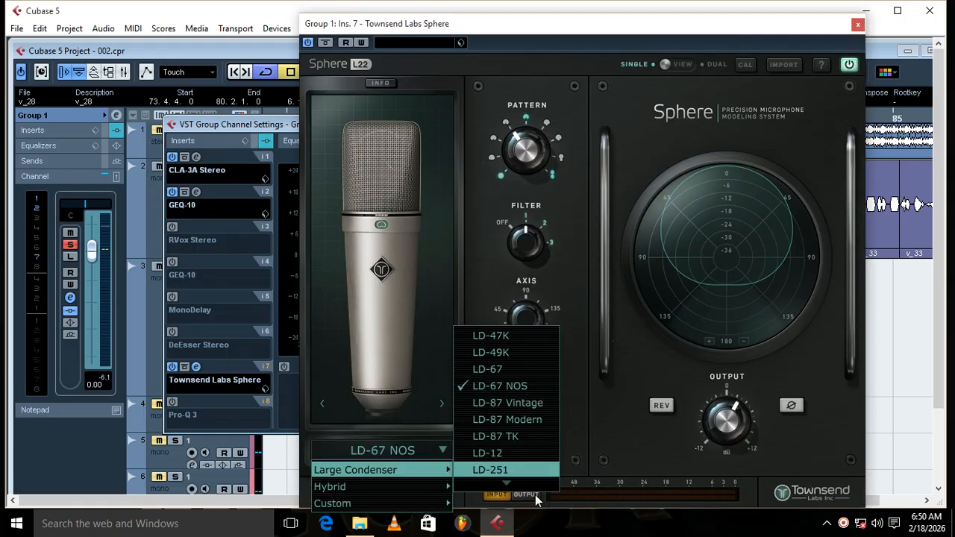
pyautogui.click(523, 342)
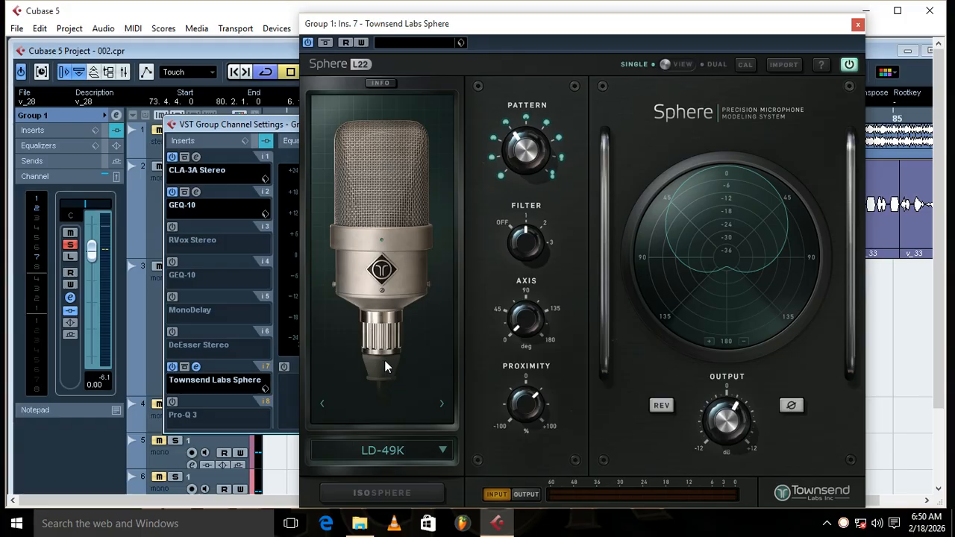
pyautogui.click(395, 452)
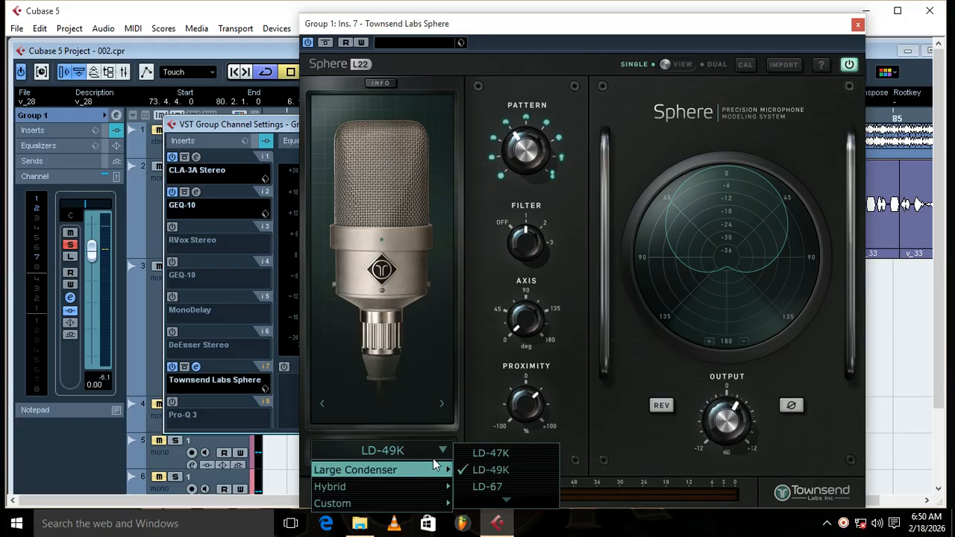
pyautogui.click(477, 487)
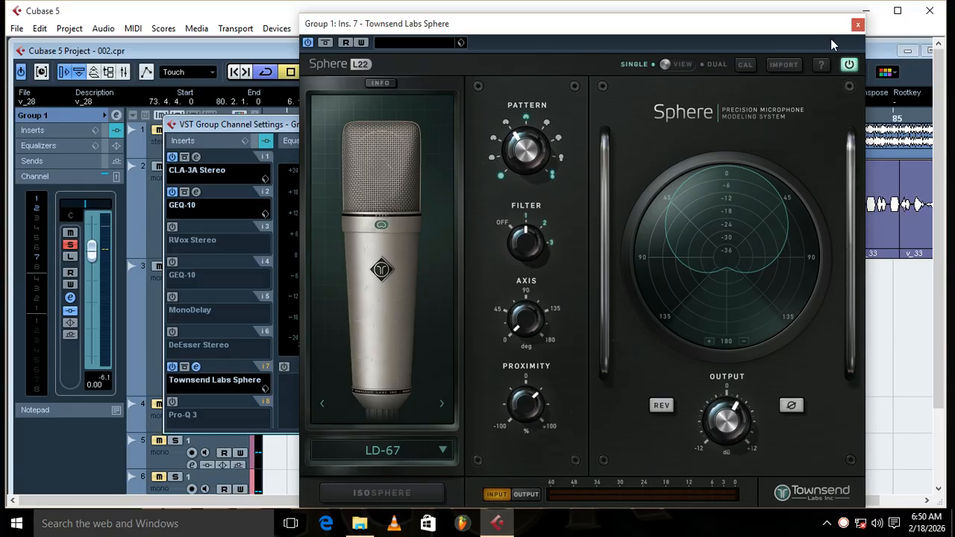
pyautogui.click(858, 25)
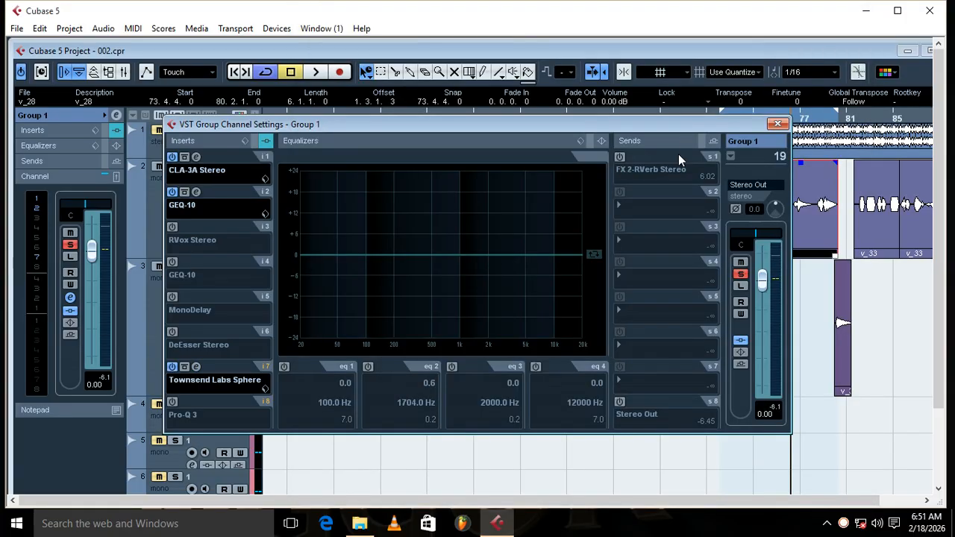
# Step: Review the Townsend Labs Sphere settings on insert 7 again and briefly play the vocal loop with the active inserts
pyautogui.click(197, 369)
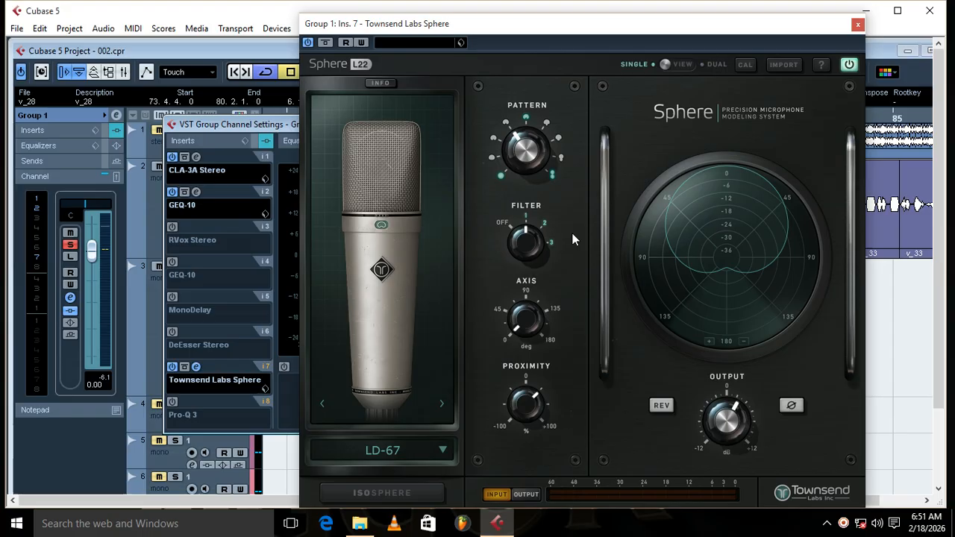
pyautogui.click(856, 26)
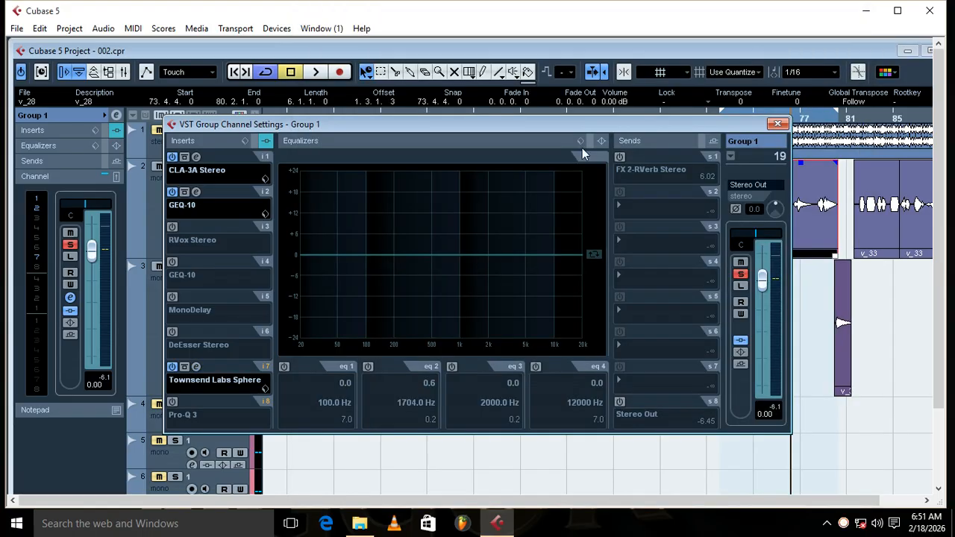
pyautogui.click(198, 367)
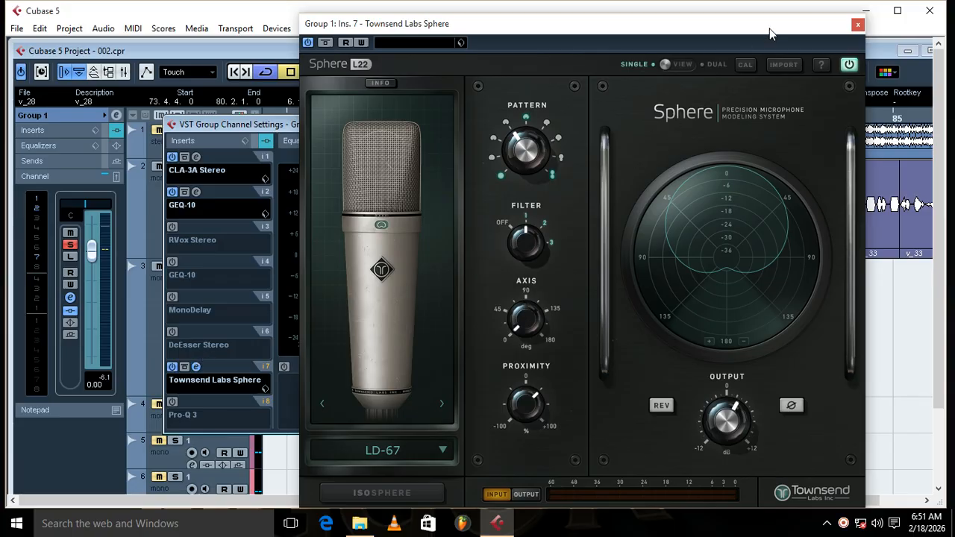
pyautogui.click(859, 24)
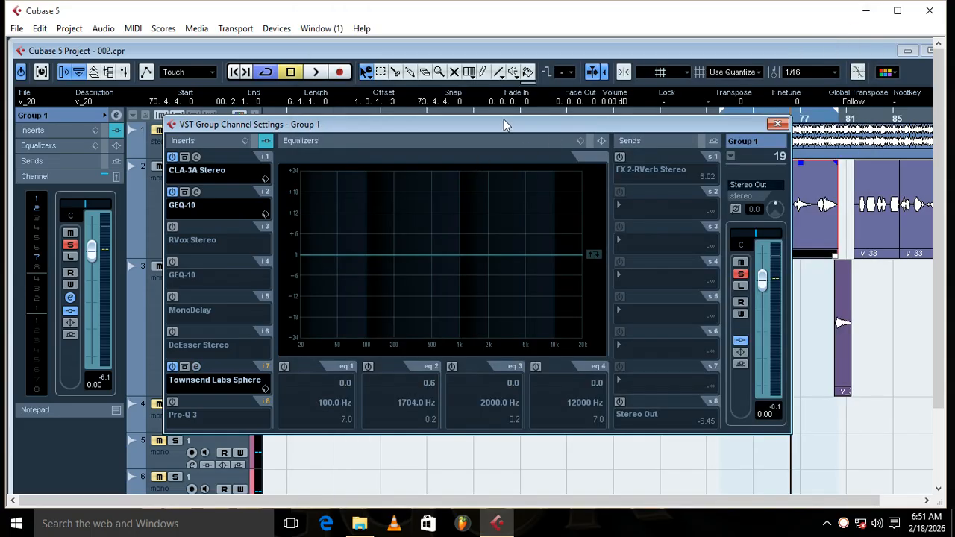
pyautogui.press('space')
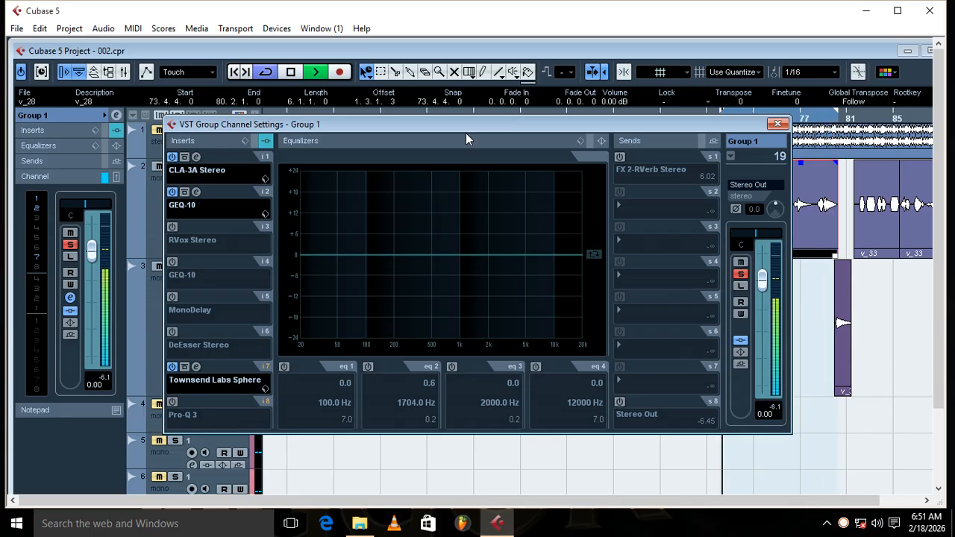
pyautogui.press('space')
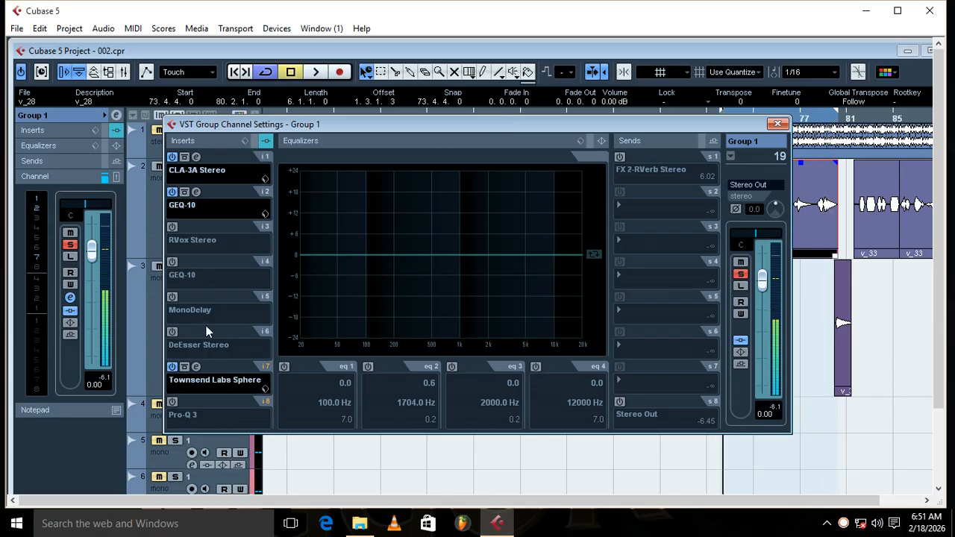
# Step: Activate GEQ-10 on Group 1's insert 4, set its 16k band to 7.2 during loop playback, and stop playback
pyautogui.click(172, 263)
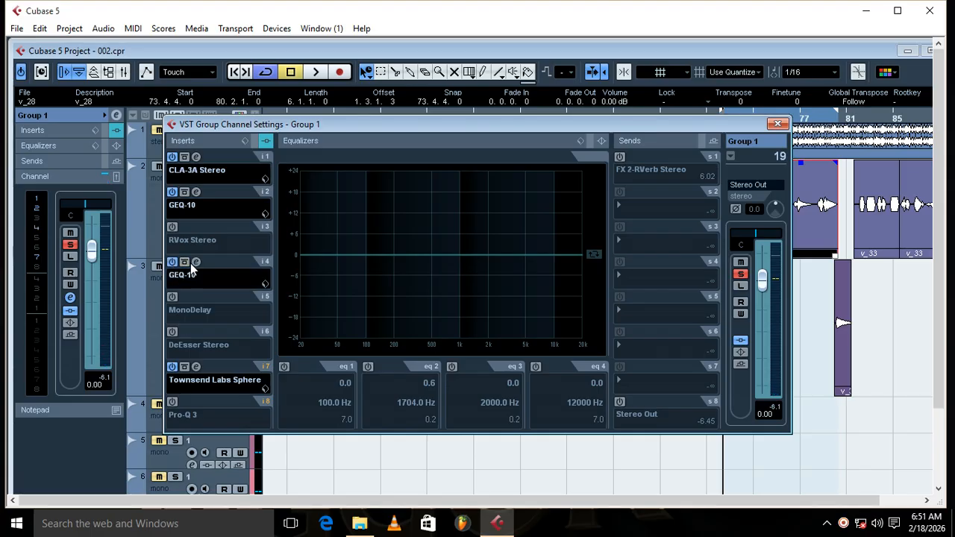
pyautogui.click(196, 262)
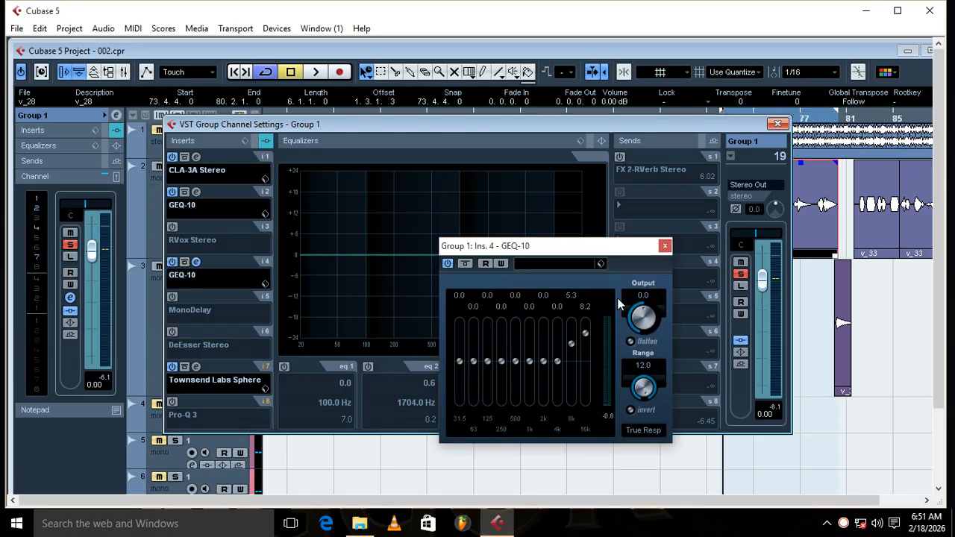
pyautogui.press('space')
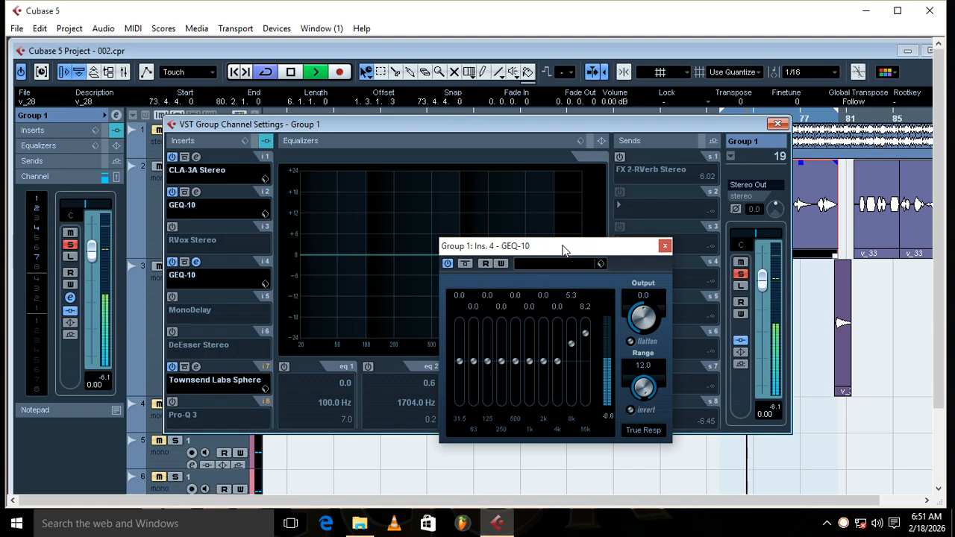
pyautogui.click(585, 336)
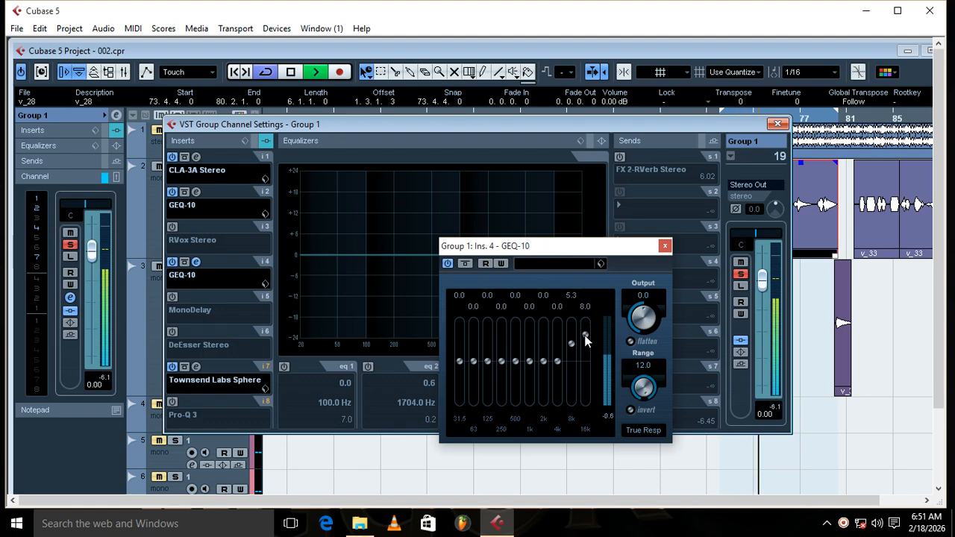
pyautogui.moveTo(585, 337); pyautogui.dragTo(585, 339)
pyautogui.click(665, 247)
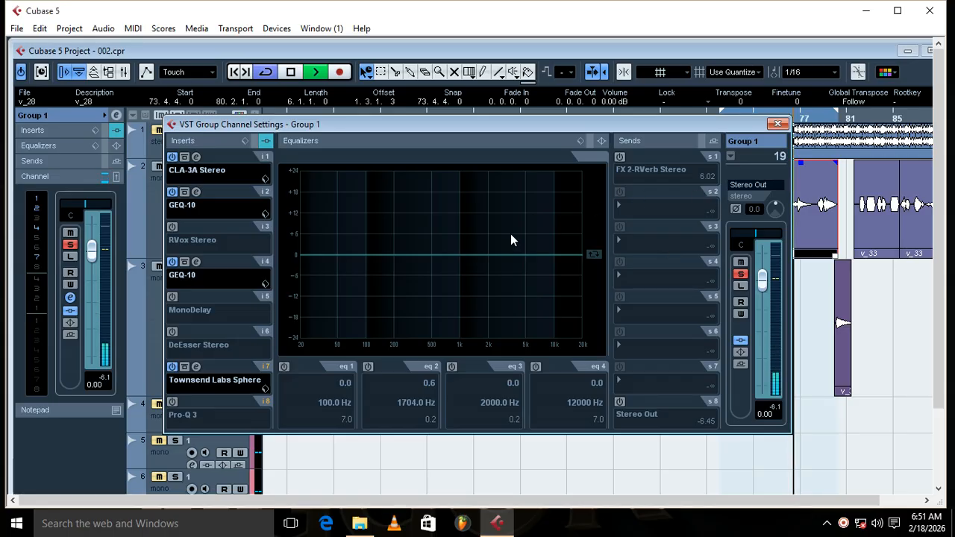
pyautogui.click(197, 260)
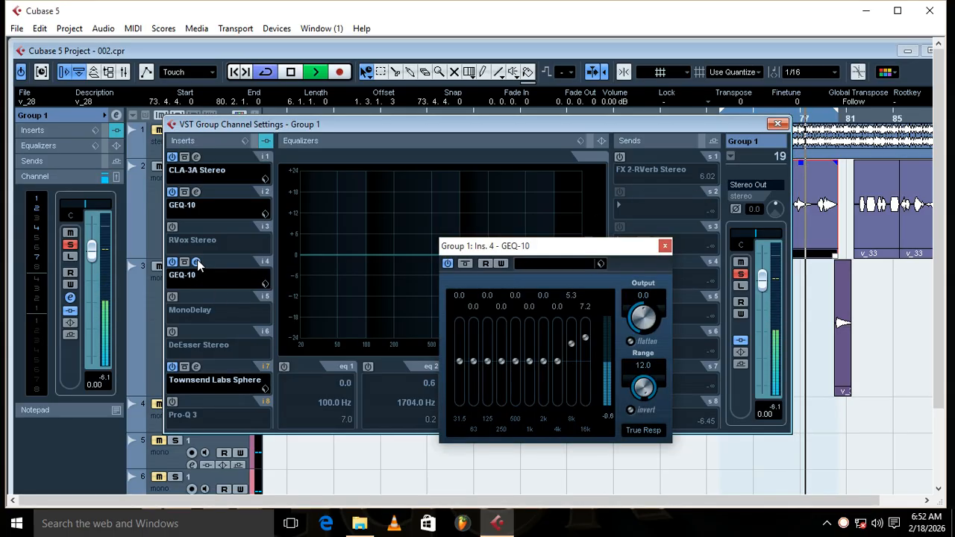
pyautogui.press('space')
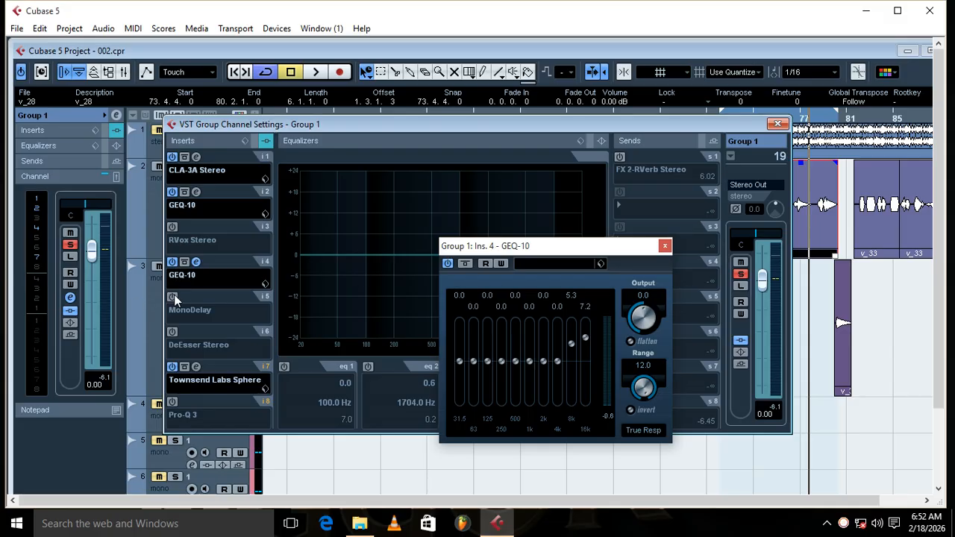
# Step: Browse the EQ plug-ins available for insert 4, dismiss the list without changing the plug-in, and close the GEQ-10 window
pyautogui.click(185, 279)
pyautogui.moveTo(214, 285)
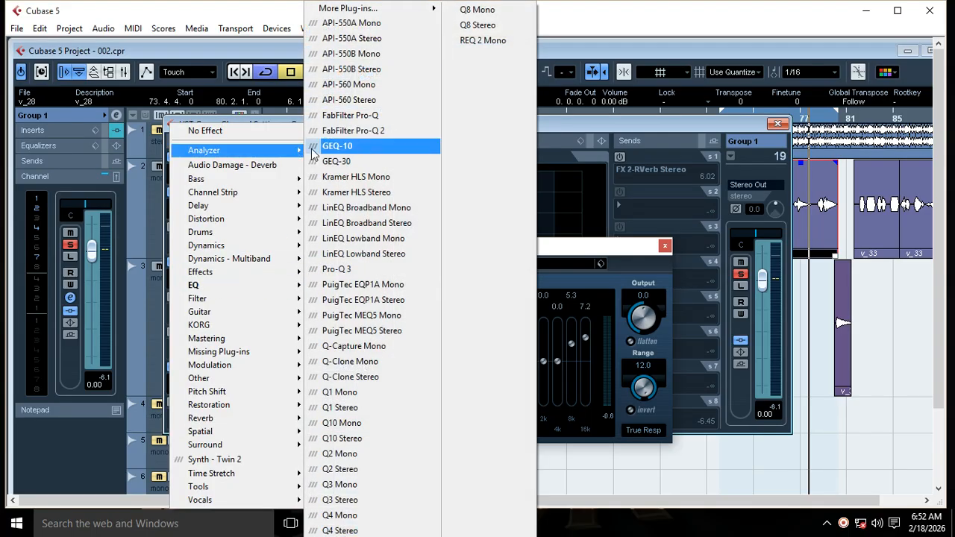
pyautogui.moveTo(295, 150)
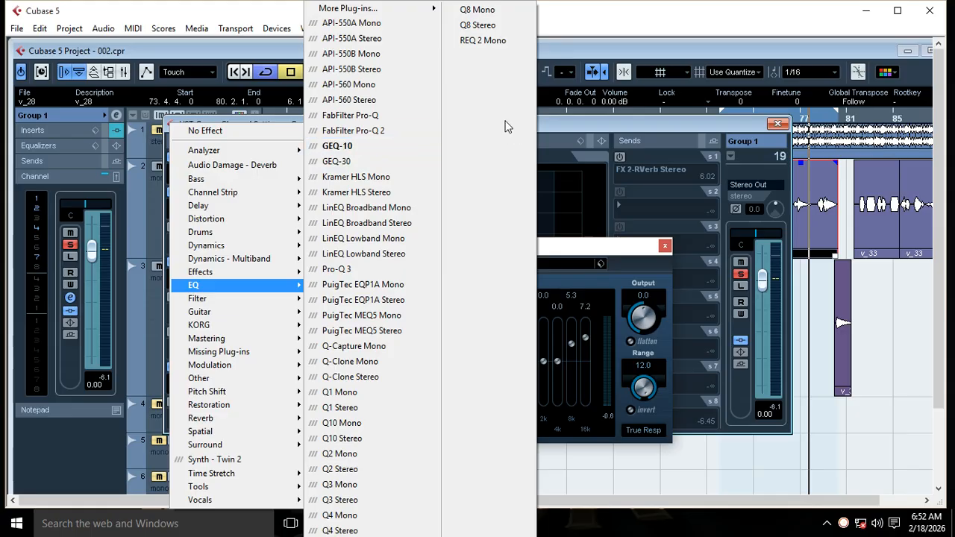
pyautogui.click(352, 152)
pyautogui.click(665, 247)
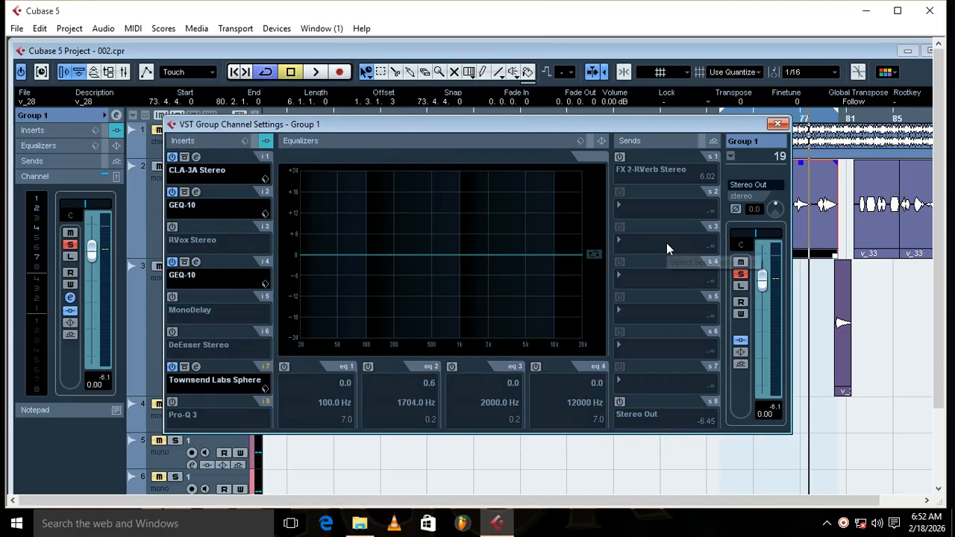
# Step: Activate Pro-Q 3 on insert 8, give its low-cut band a gentler slope during loop playback, and close its window
pyautogui.click(175, 400)
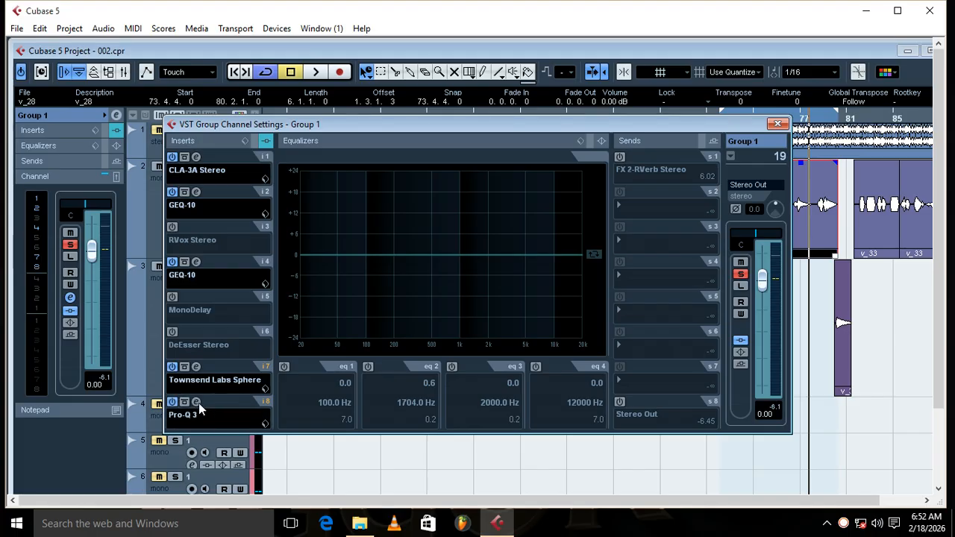
pyautogui.click(197, 402)
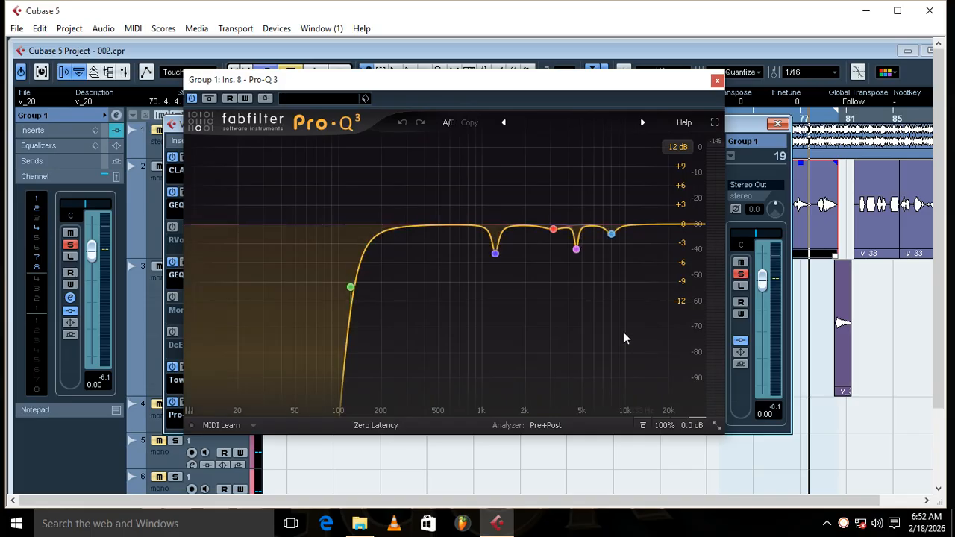
pyautogui.moveTo(612, 234)
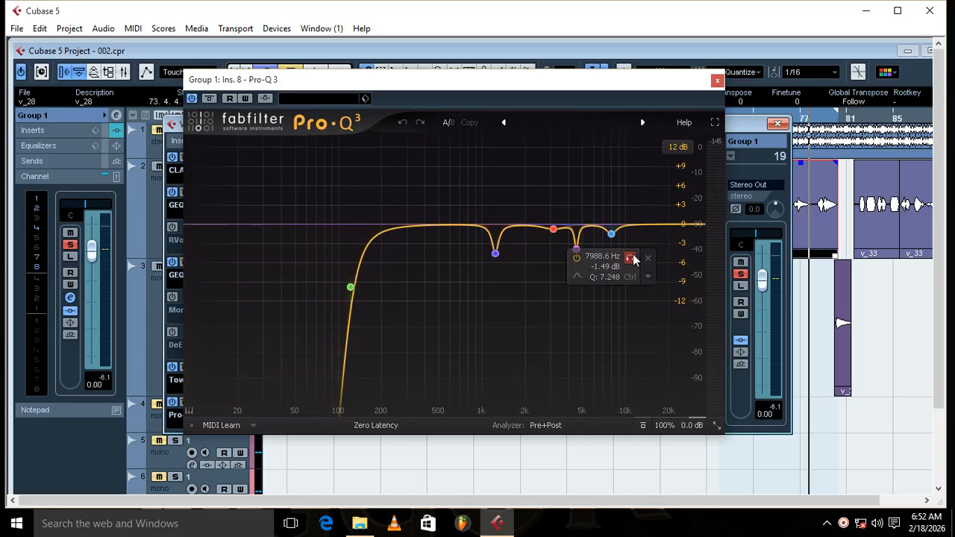
pyautogui.press('space')
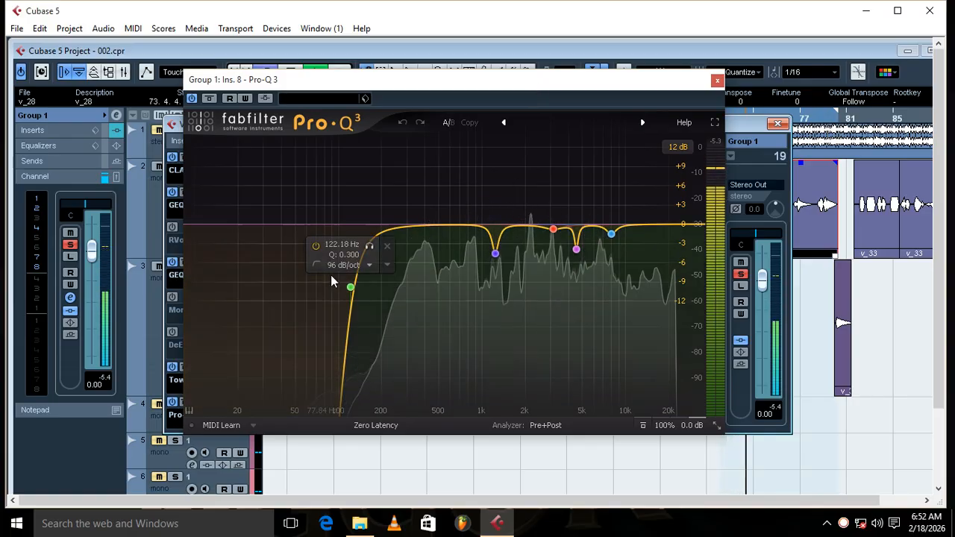
pyautogui.click(350, 265)
pyautogui.click(357, 374)
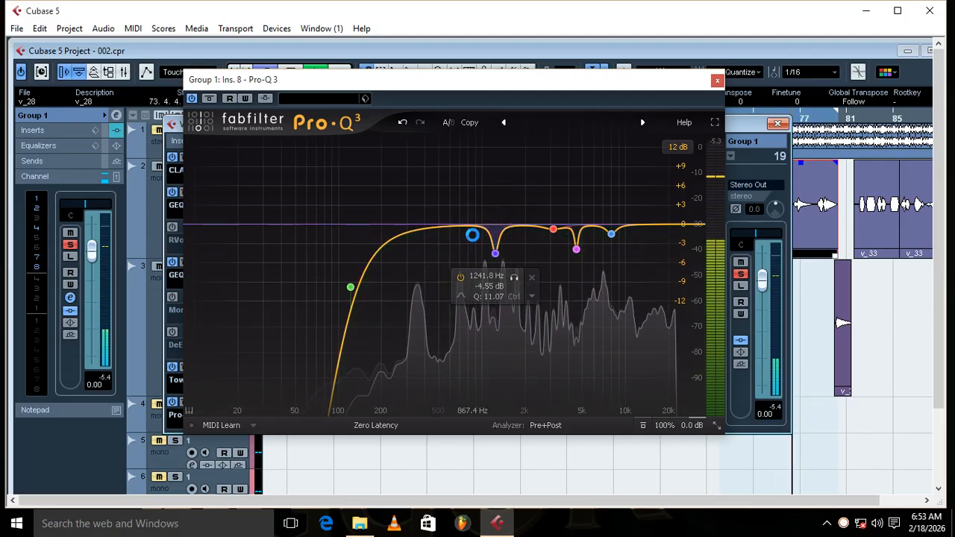
pyautogui.click(717, 83)
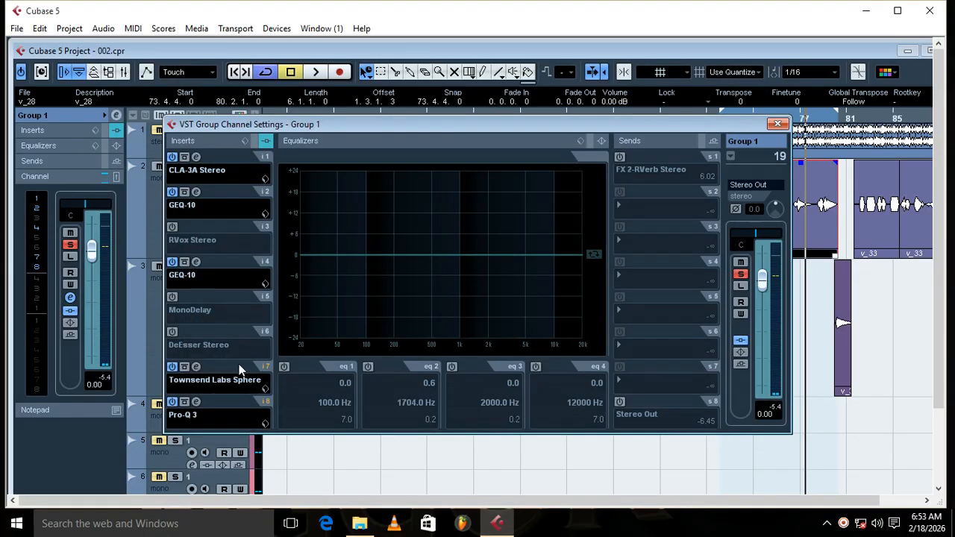
# Step: Activate DeEsser Stereo on insert 6, audition it with the vocal loop, stop playback, and close its window
pyautogui.click(172, 331)
pyautogui.click(196, 330)
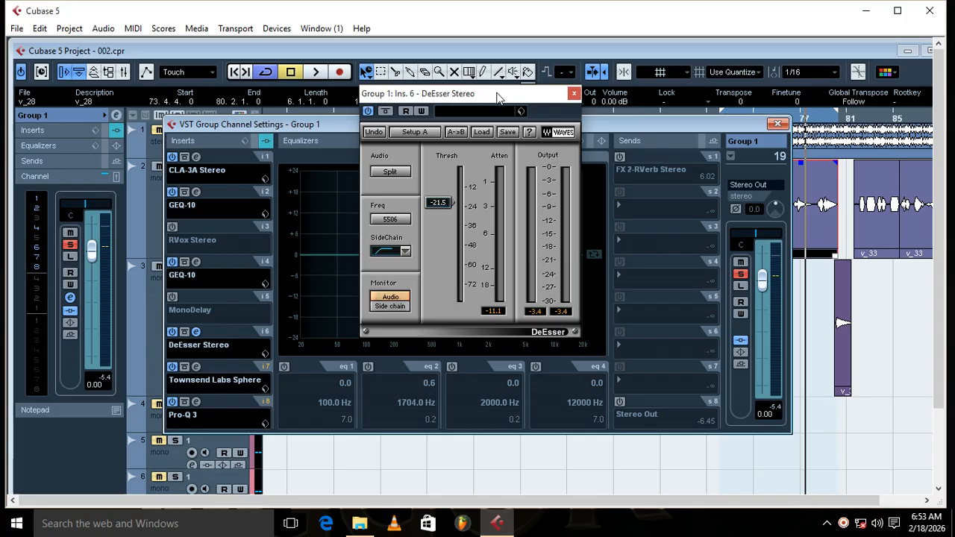
pyautogui.press('space')
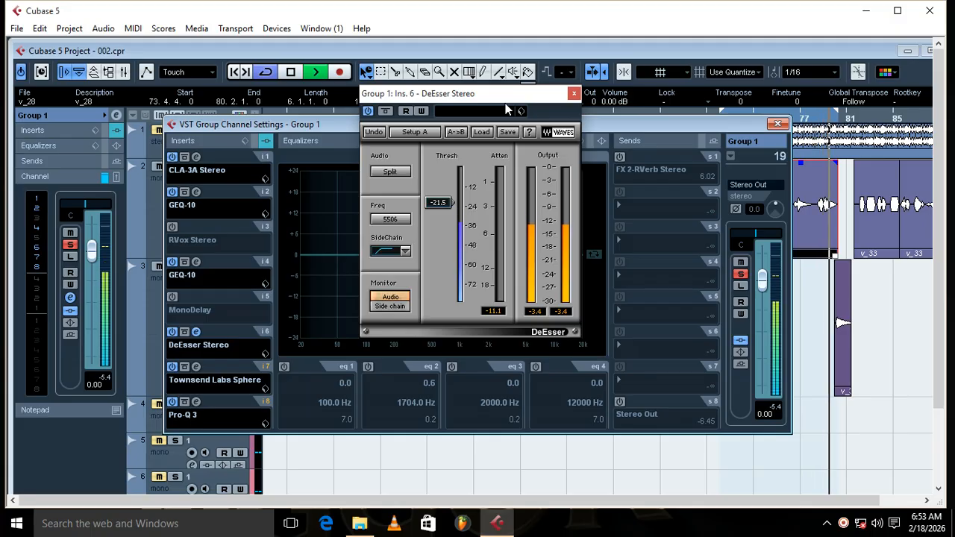
pyautogui.press('space')
pyautogui.click(574, 94)
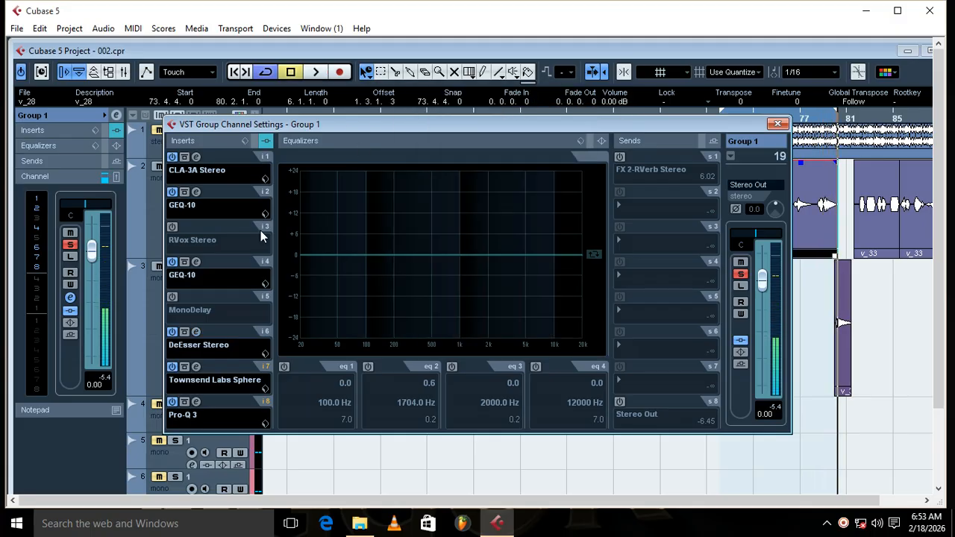
# Step: Activate RVox Stereo on insert 3, set its Comp to -9.8 during loop playback, and stop playback
pyautogui.click(173, 227)
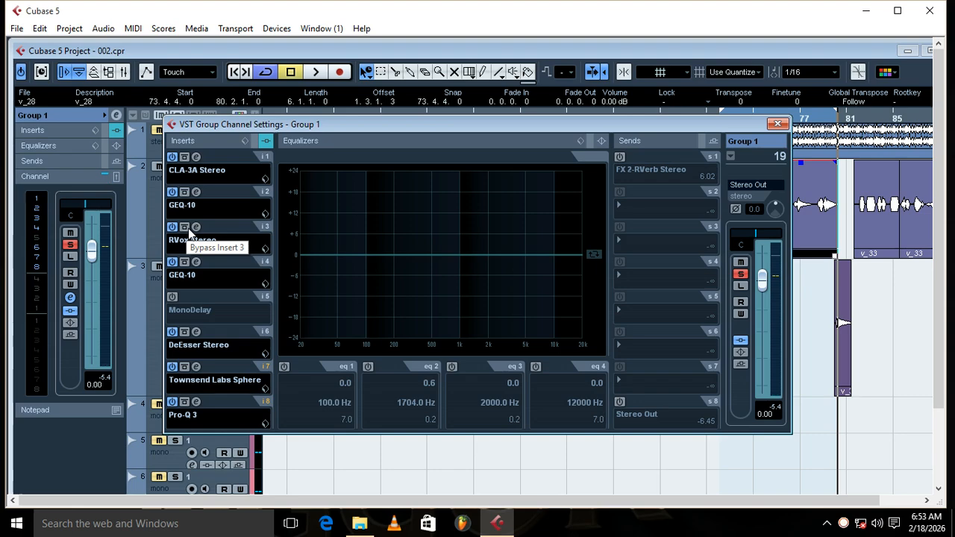
pyautogui.click(196, 227)
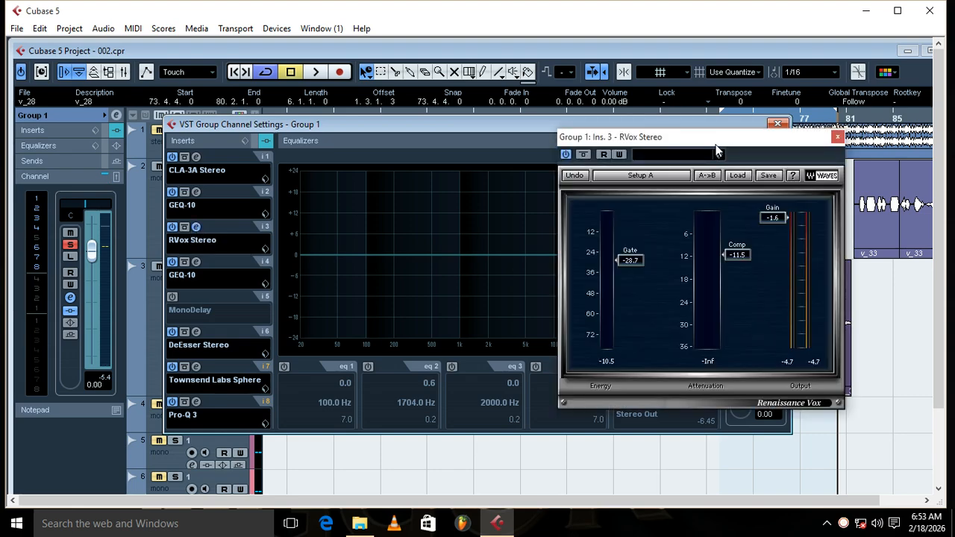
pyautogui.moveTo(716, 149); pyautogui.dragTo(582, 138)
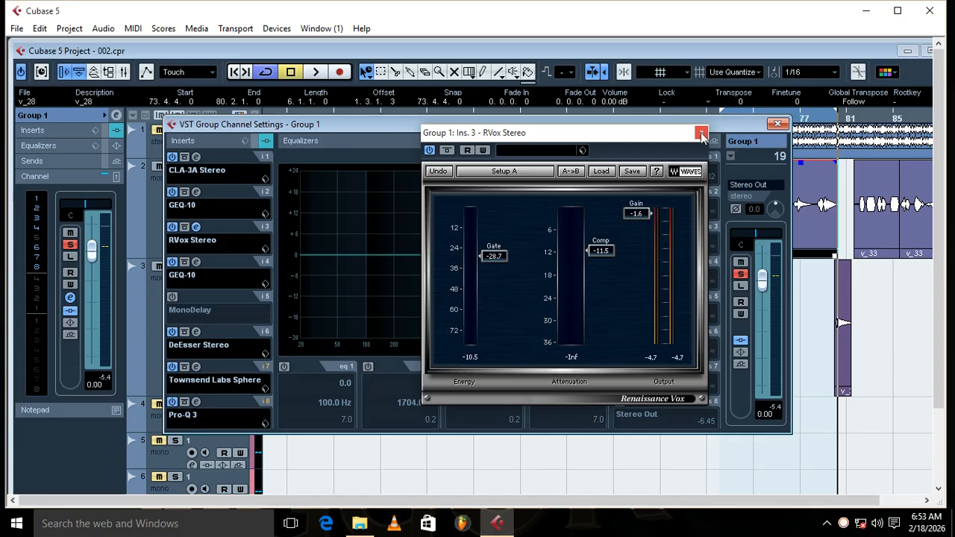
pyautogui.press('space')
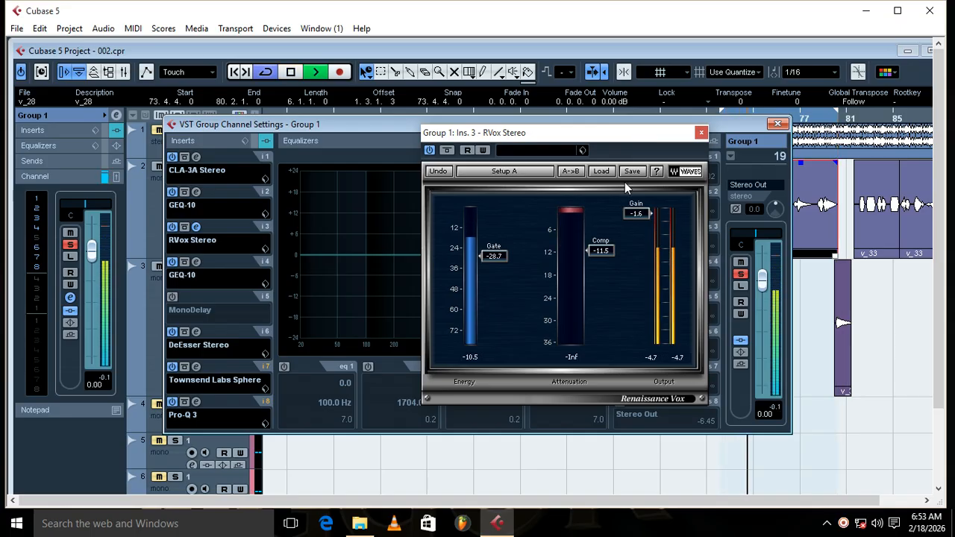
pyautogui.moveTo(587, 251); pyautogui.dragTo(586, 244)
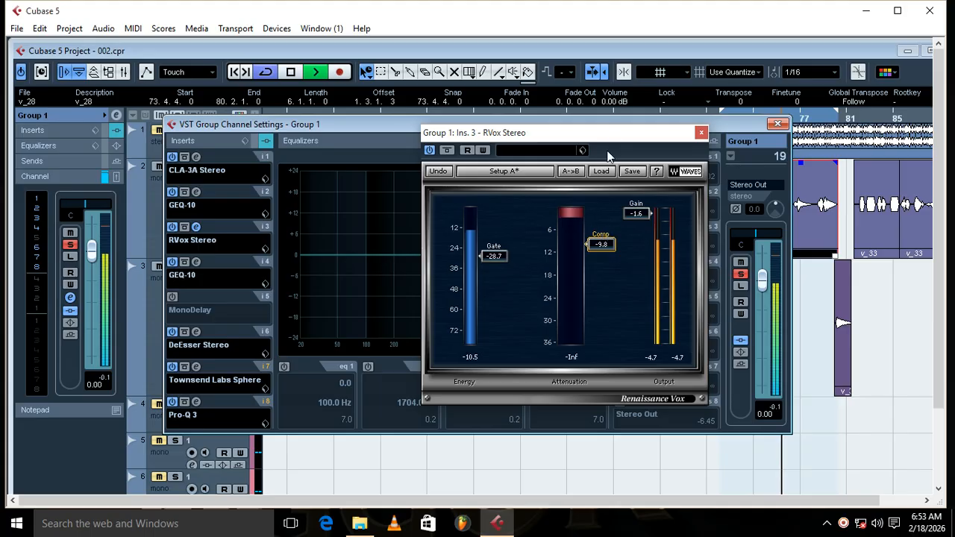
pyautogui.press('space')
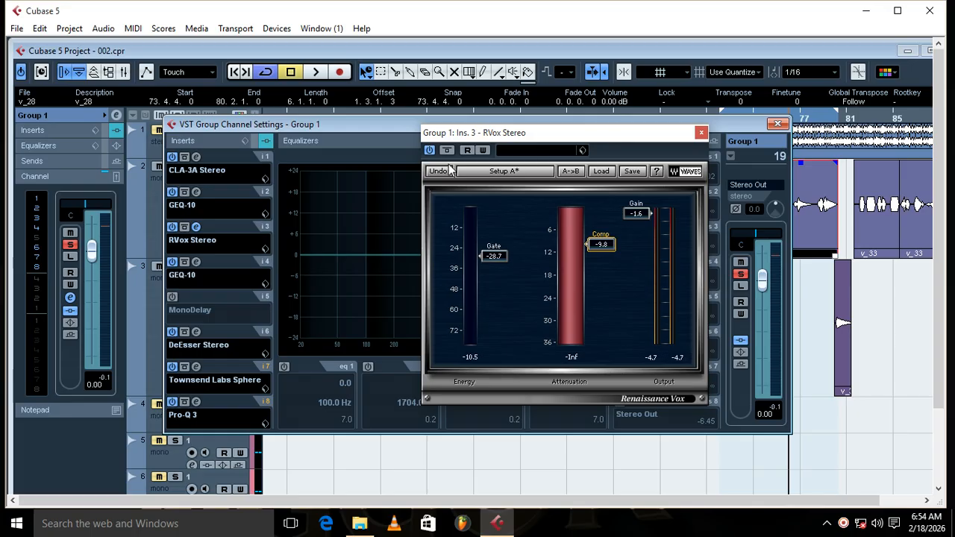
# Step: Review the CLA-3A settings on insert 1, and close both the CLA-3A and RVox windows
pyautogui.click(184, 156)
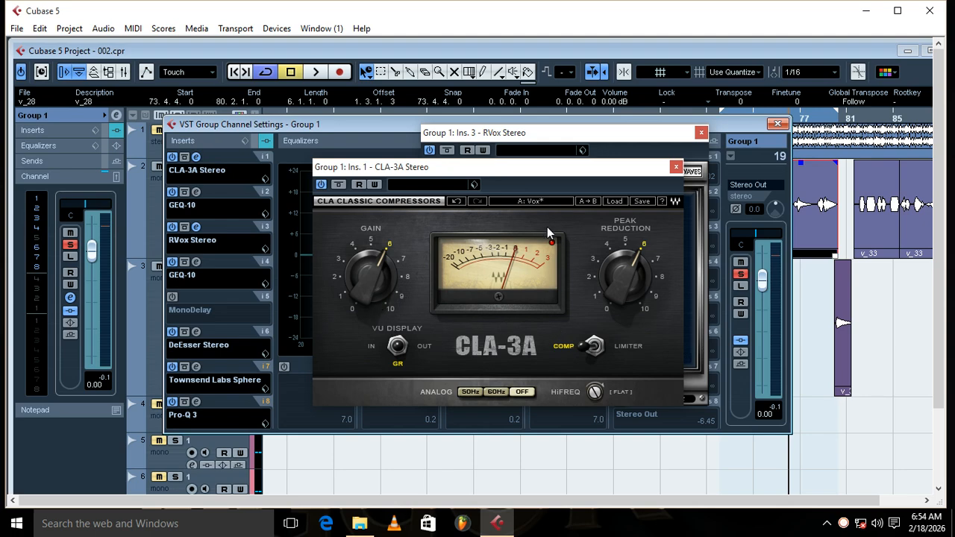
pyautogui.click(677, 168)
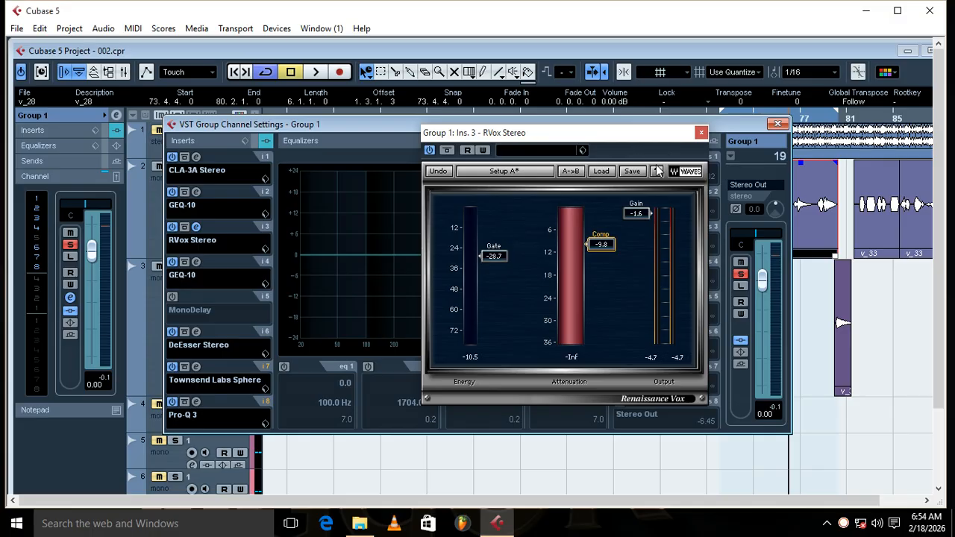
pyautogui.click(701, 133)
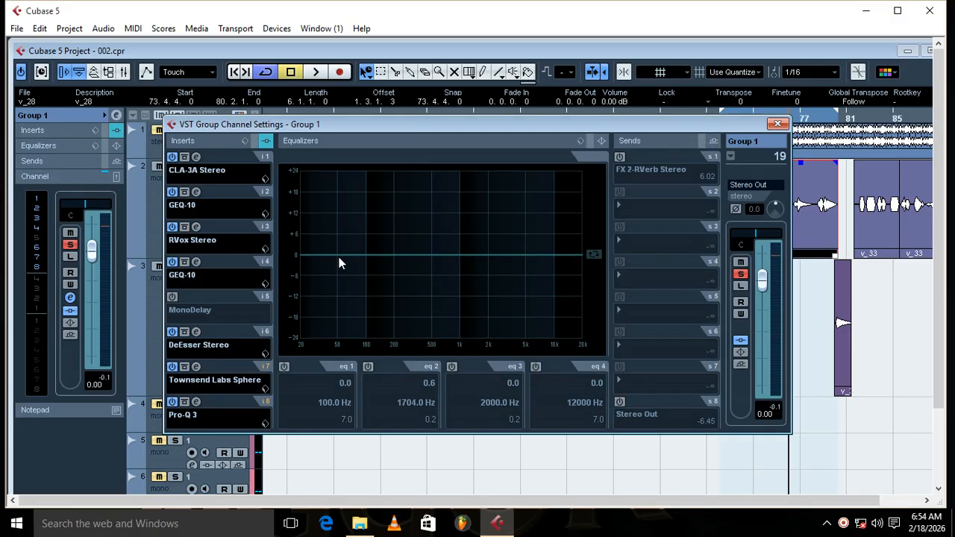
# Step: Activate MonoDelay on insert 5, set its Mix to 7.5 while the vocals loop, and close its window
pyautogui.click(172, 297)
pyautogui.click(195, 297)
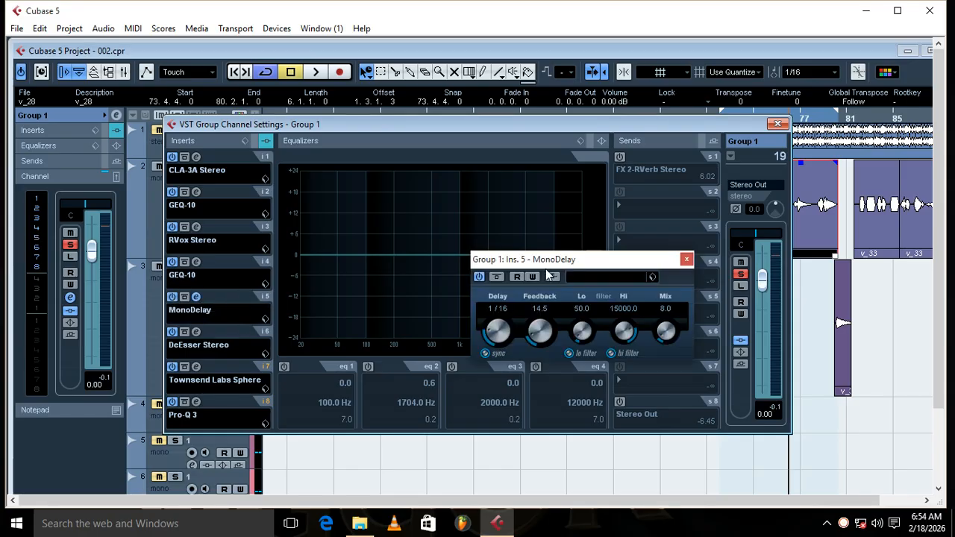
pyautogui.moveTo(556, 262); pyautogui.dragTo(509, 266)
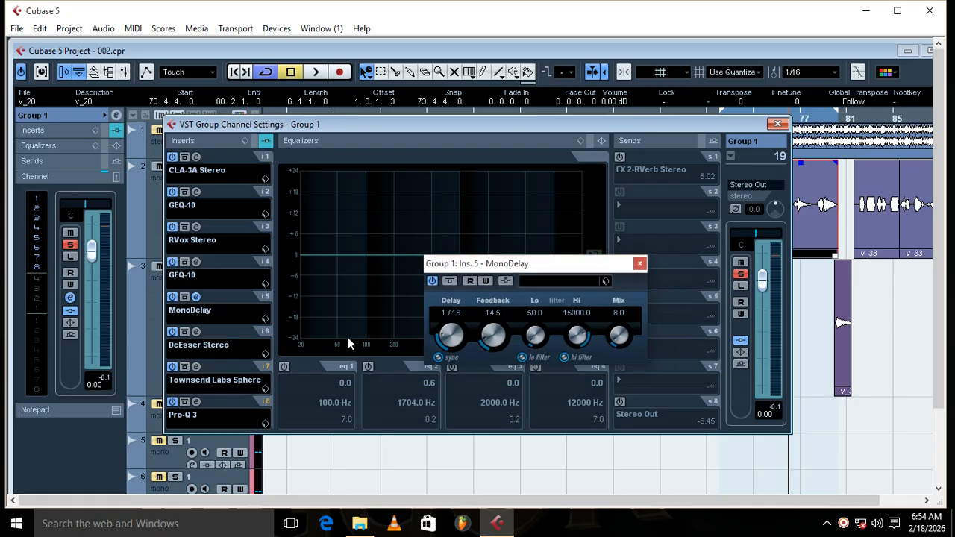
pyautogui.click(318, 73)
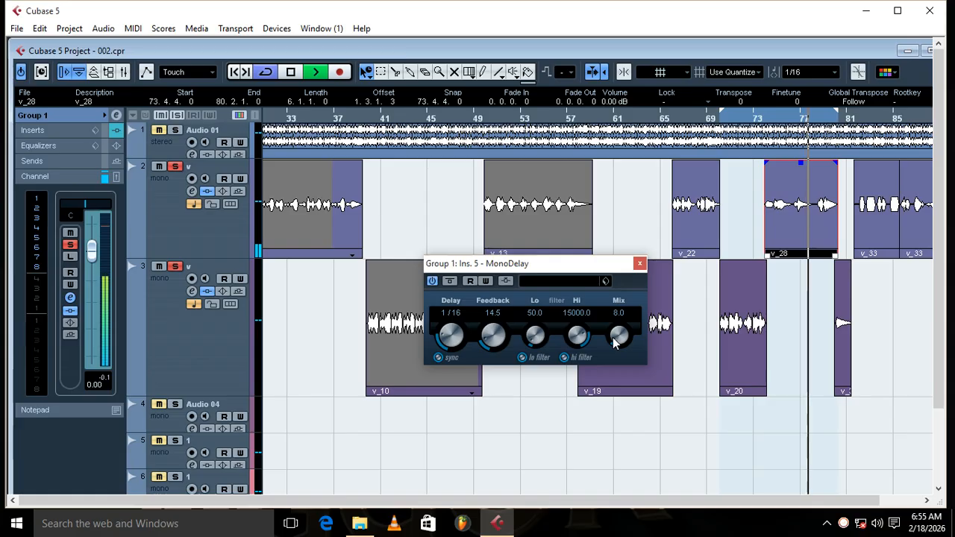
pyautogui.moveTo(613, 339); pyautogui.dragTo(613, 341)
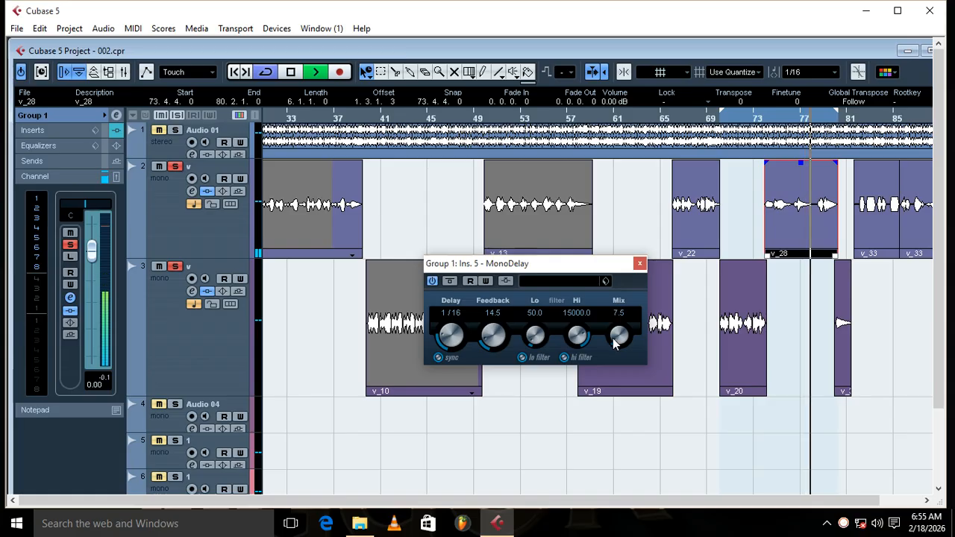
pyautogui.click(640, 265)
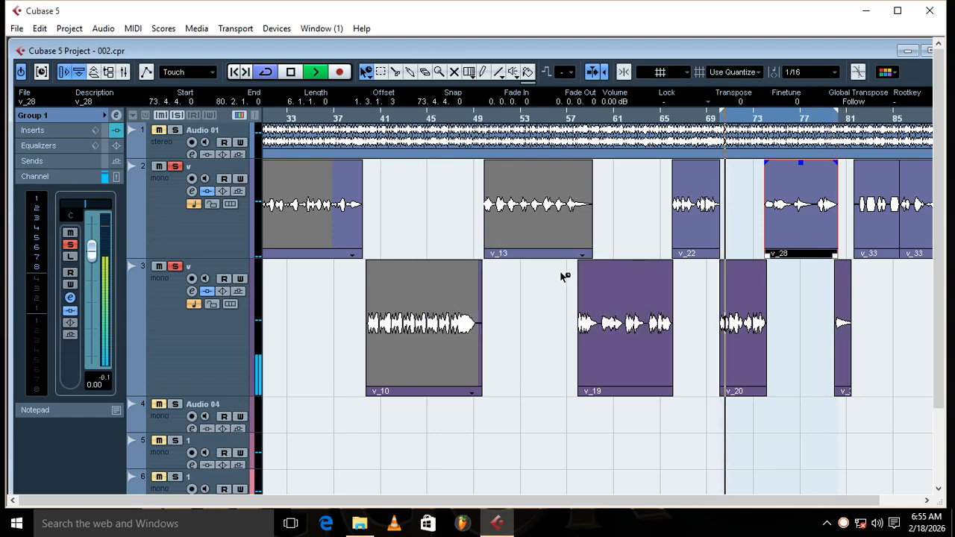
# Step: Solo Audio 01 to audition it with the processed vocals, stop playback, and take Audio 01 out of solo
pyautogui.click(175, 130)
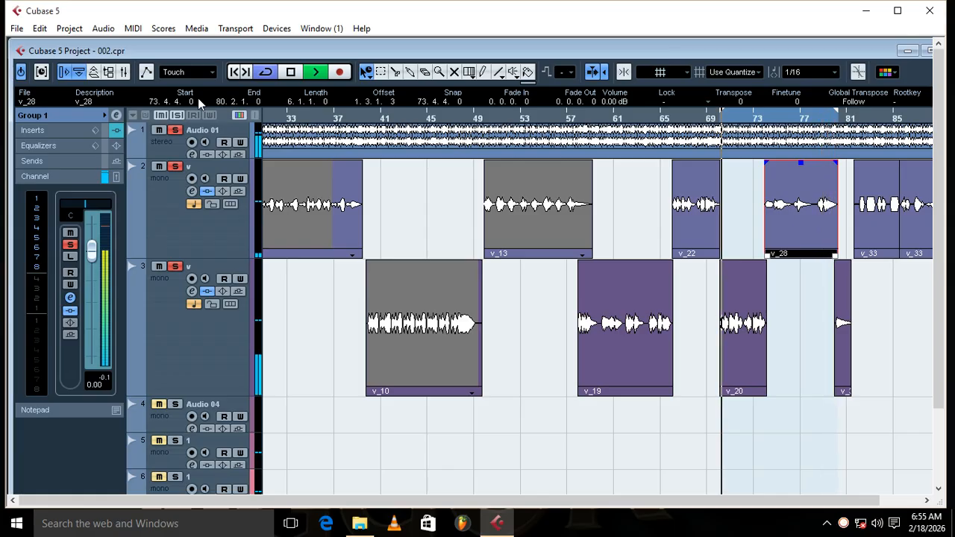
pyautogui.click(284, 78)
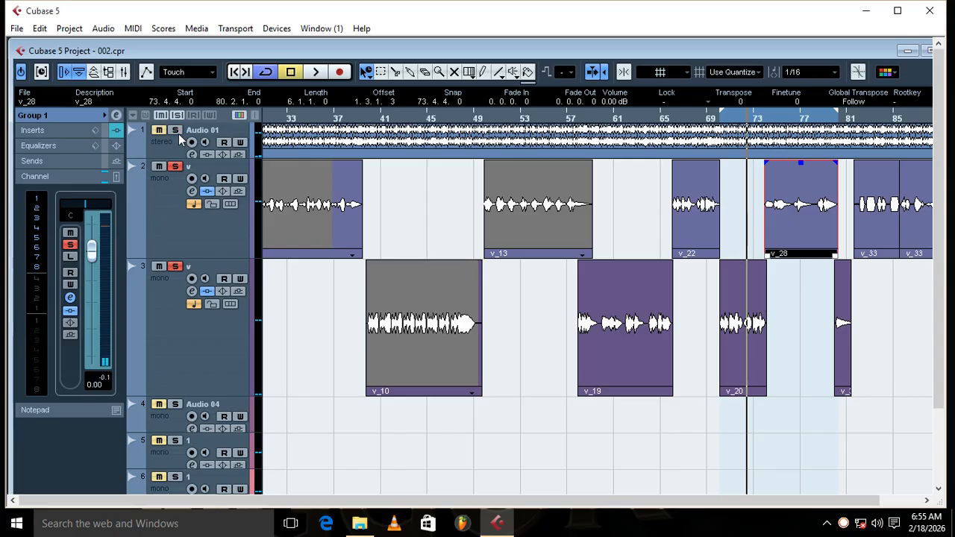
# Step: Switch on Group 1's send 8 to Stereo Out, audition the vocals in the loop, and stop playback
pyautogui.click(926, 50)
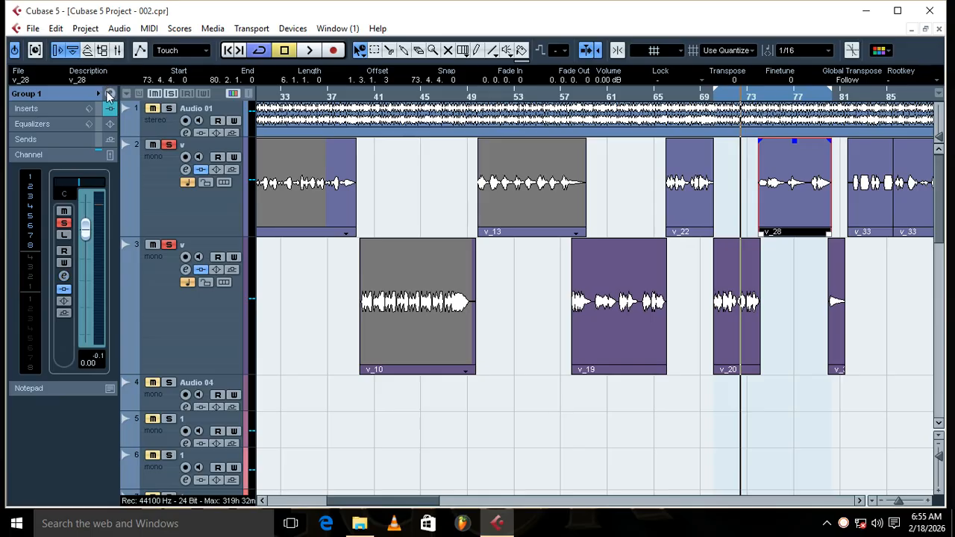
pyautogui.click(108, 94)
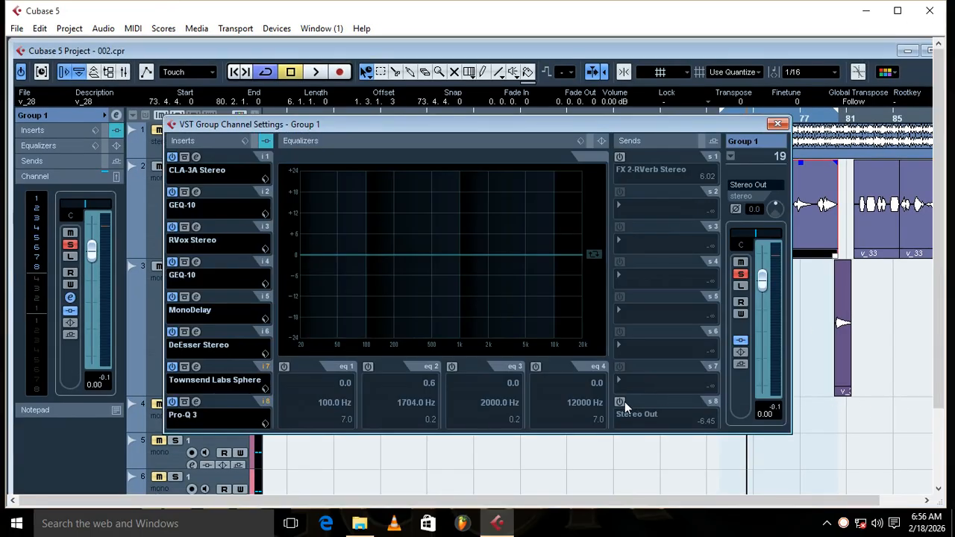
pyautogui.click(622, 402)
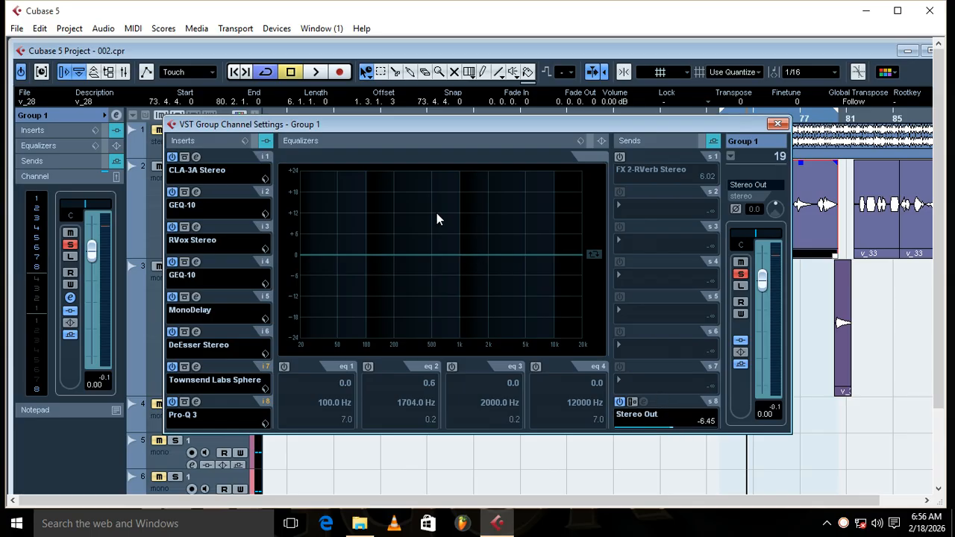
pyautogui.click(317, 73)
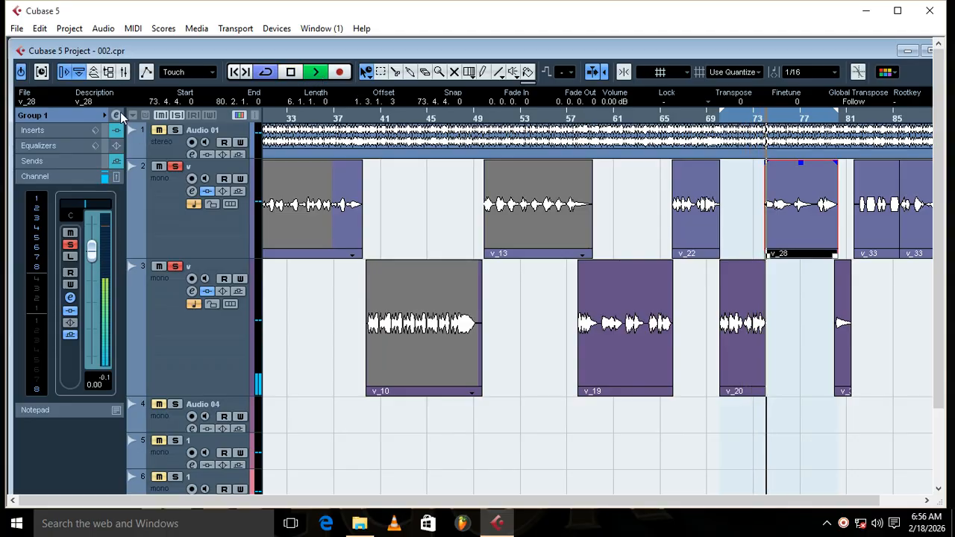
pyautogui.click(292, 72)
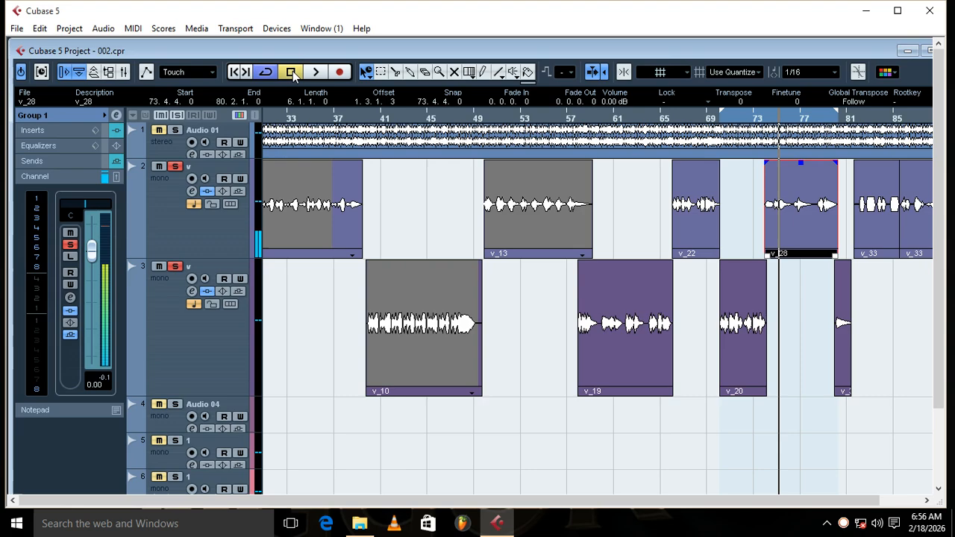
# Step: Compare the looped vocals with Group 1's send 8 to Stereo Out switched off and switched back on
pyautogui.click(116, 115)
pyautogui.click(620, 402)
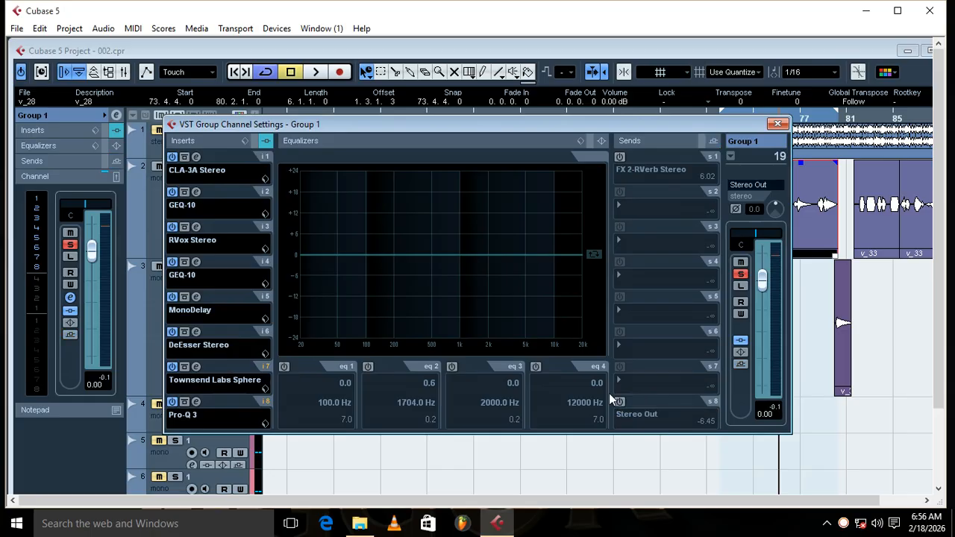
pyautogui.click(316, 72)
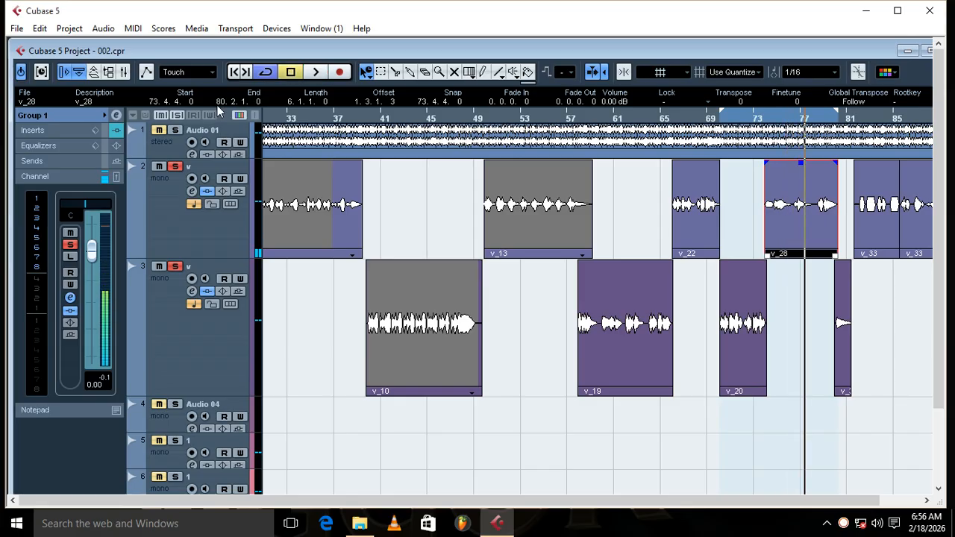
pyautogui.click(115, 115)
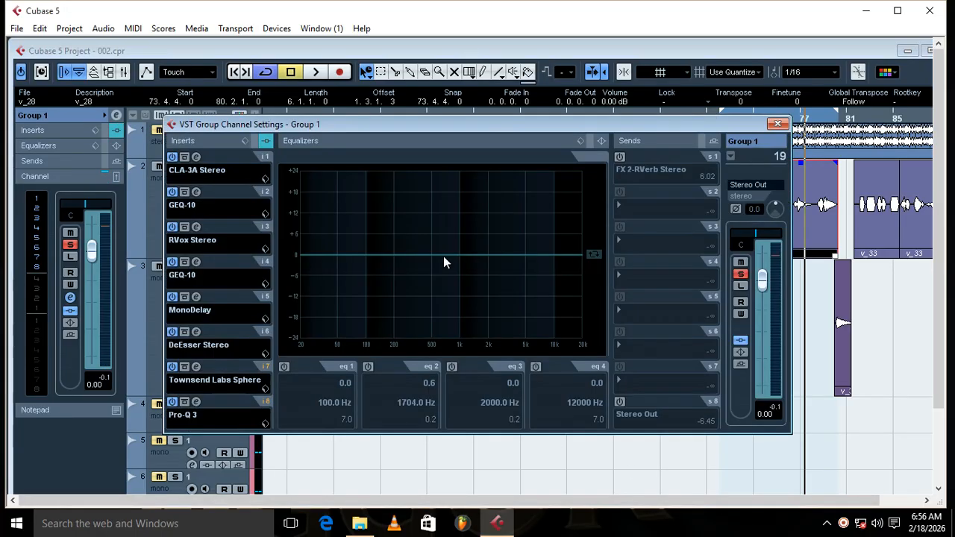
pyautogui.click(620, 402)
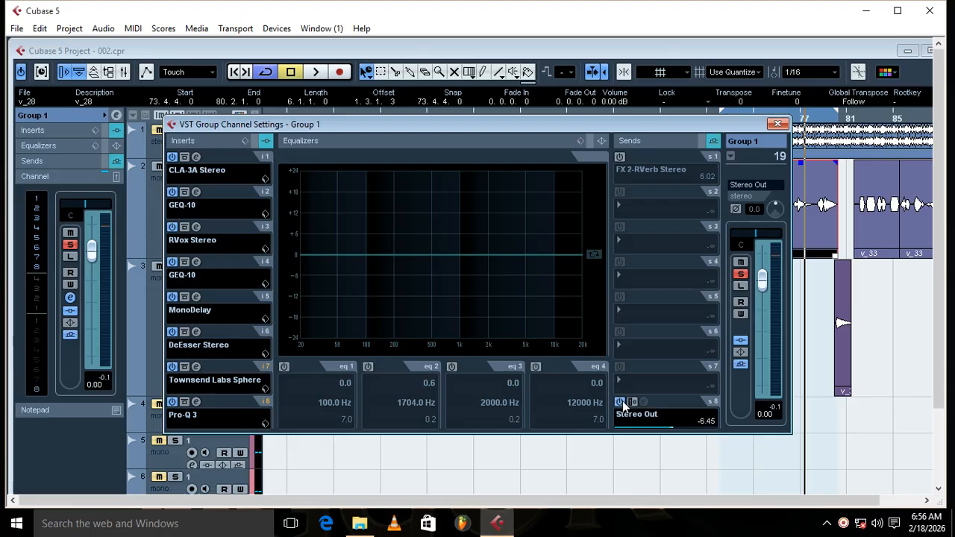
pyautogui.click(314, 72)
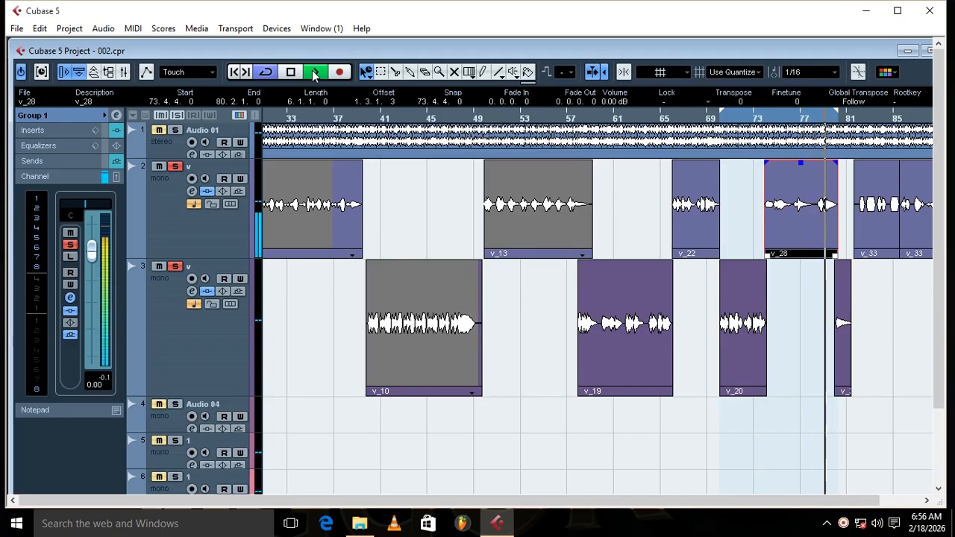
# Step: Solo Audio 01 alongside the vocals, clear all solos, re-solo only the track 2 vocal, and stop playback
pyautogui.click(179, 131)
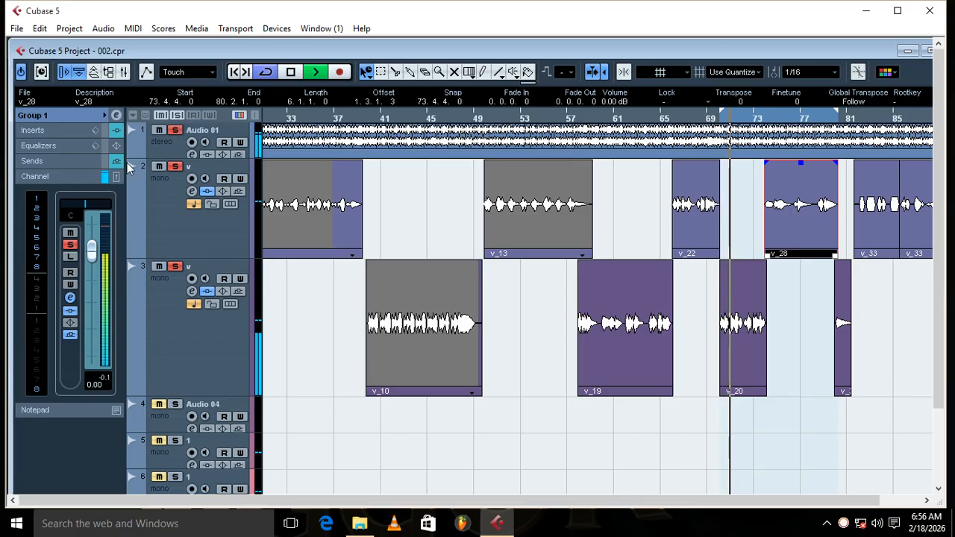
pyautogui.click(179, 117)
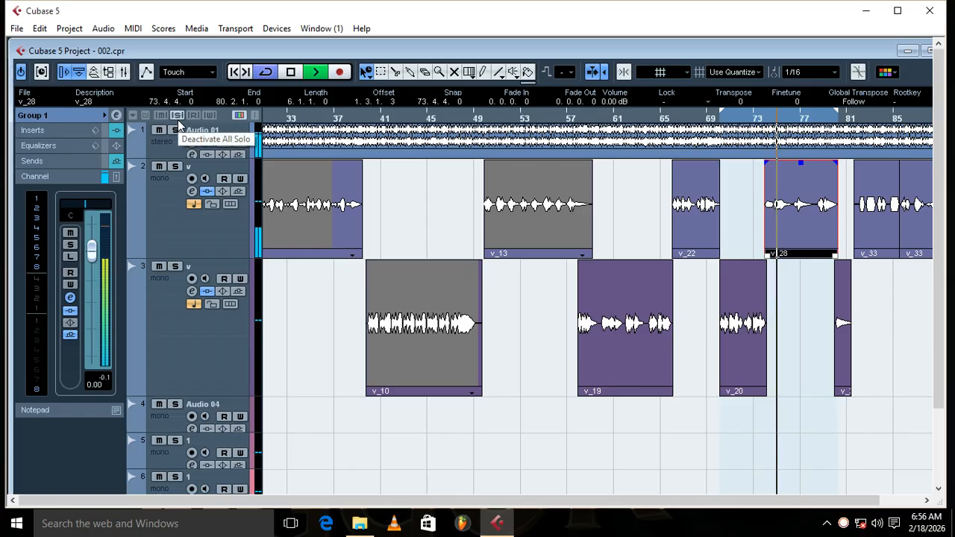
pyautogui.click(175, 167)
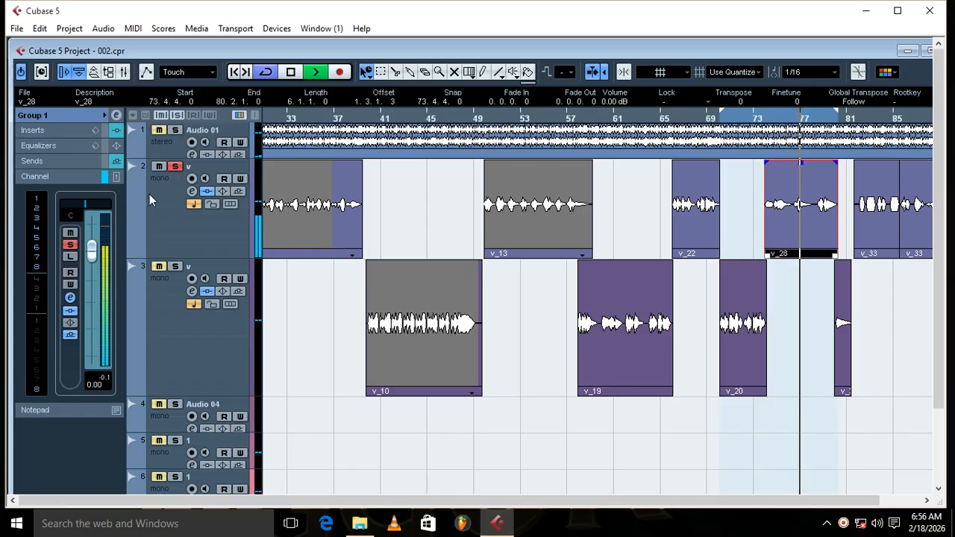
pyautogui.click(291, 72)
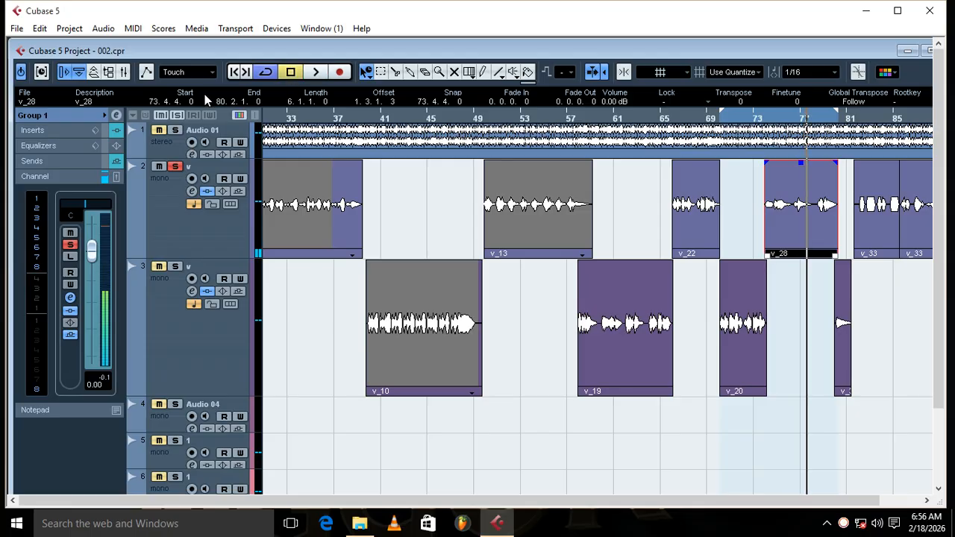
# Step: Activate Group 1's send 1 to FX 2-RVerb Stereo, check its reverb editor, and close both windows
pyautogui.click(117, 116)
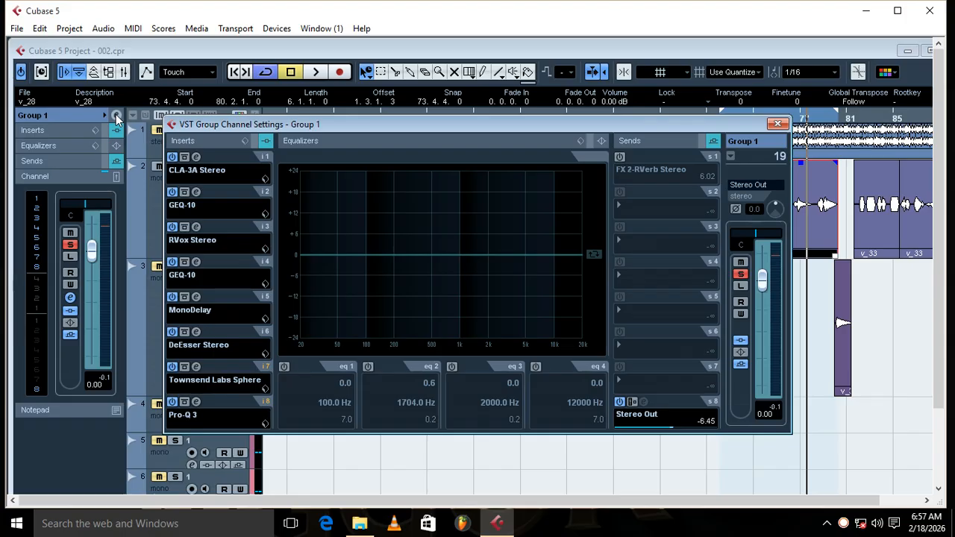
pyautogui.click(619, 157)
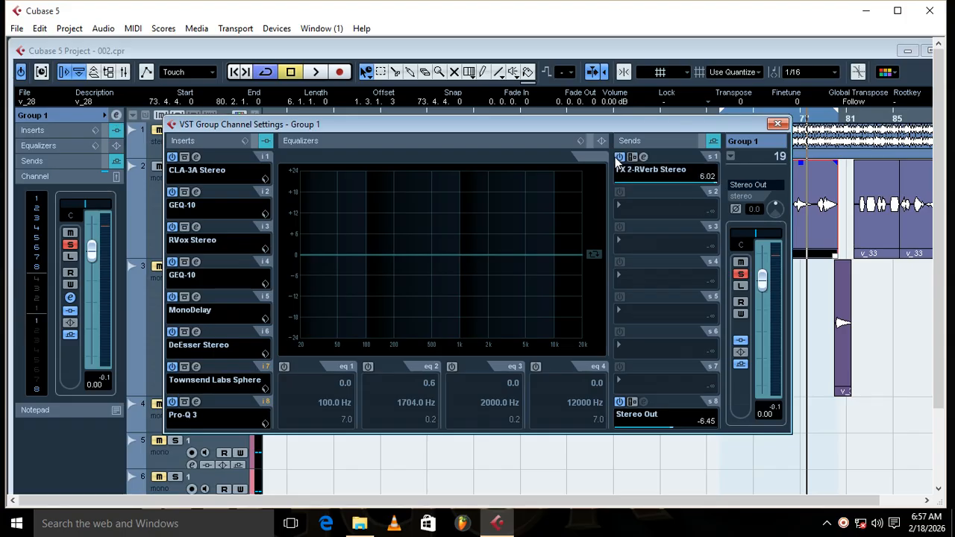
pyautogui.click(642, 157)
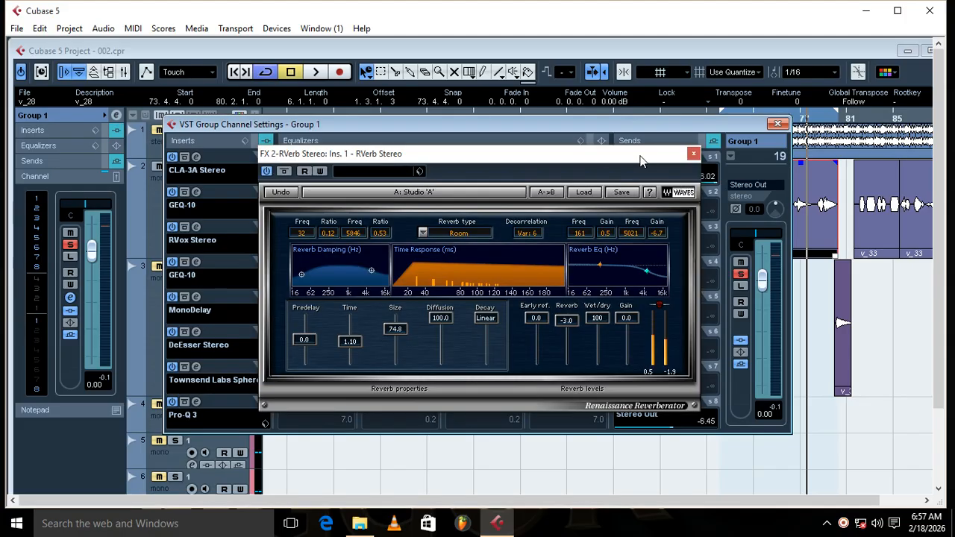
pyautogui.click(692, 154)
pyautogui.click(777, 124)
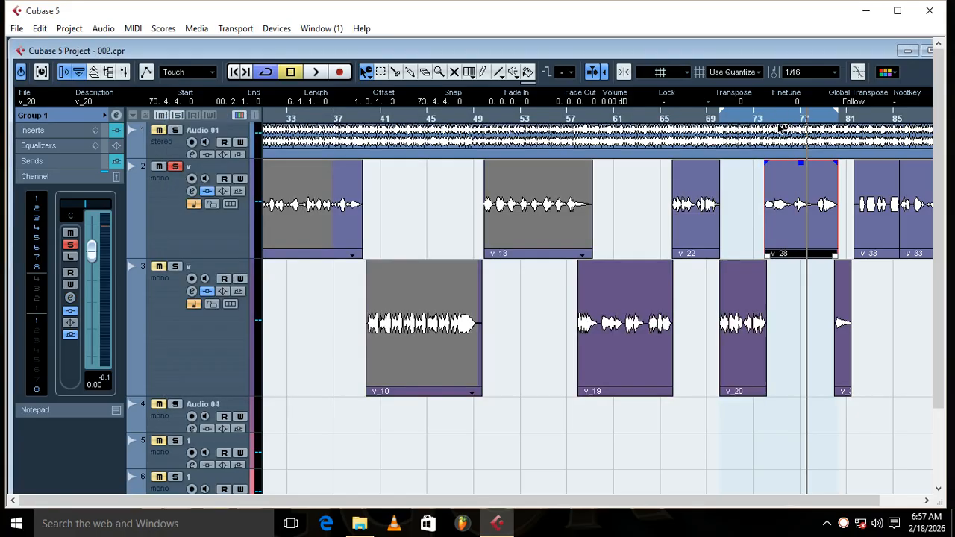
# Step: Examine the RVerb Stereo and Pro-Q 3 insert settings on the FX 2-RVerb Stereo channel, and close both plug-in windows
pyautogui.click(925, 49)
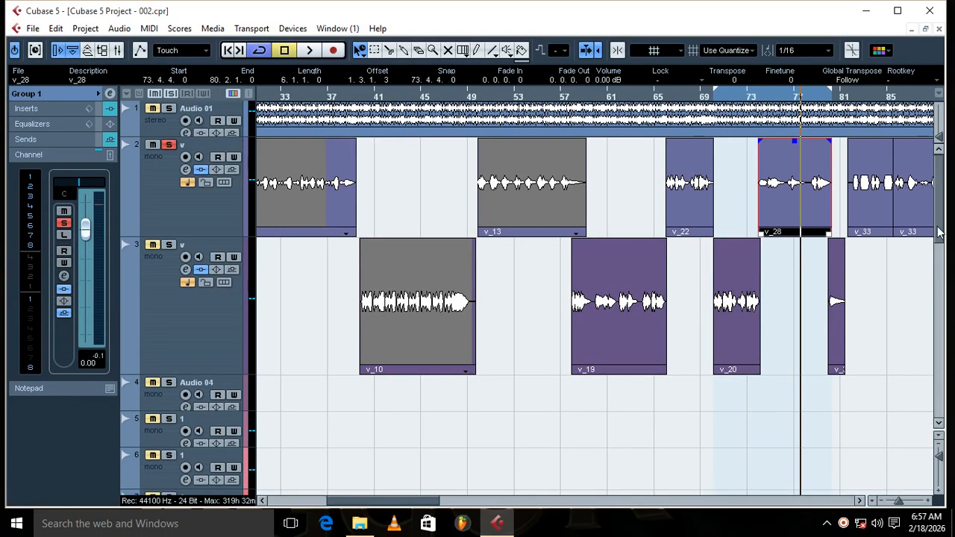
pyautogui.moveTo(940, 233); pyautogui.dragTo(903, 409)
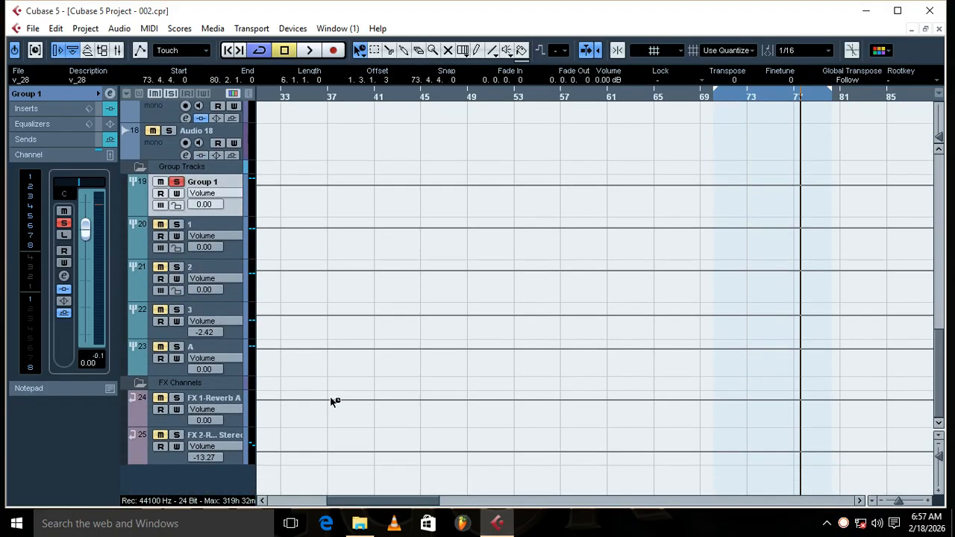
pyautogui.click(229, 441)
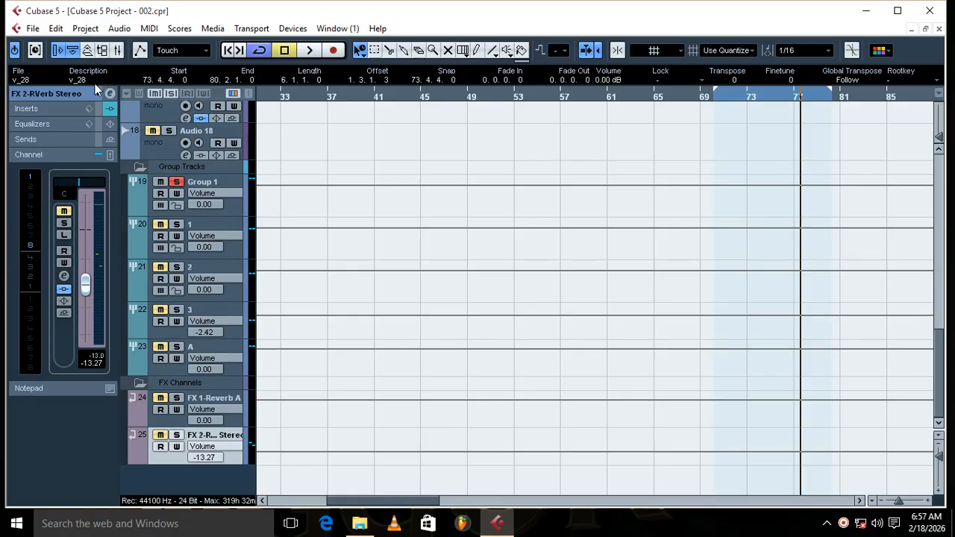
pyautogui.click(110, 97)
pyautogui.click(196, 157)
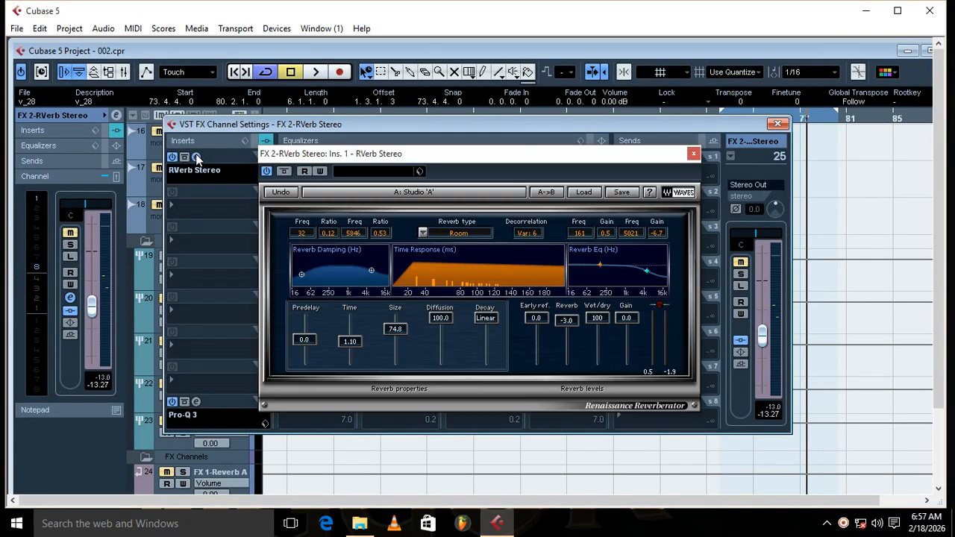
pyautogui.click(196, 157)
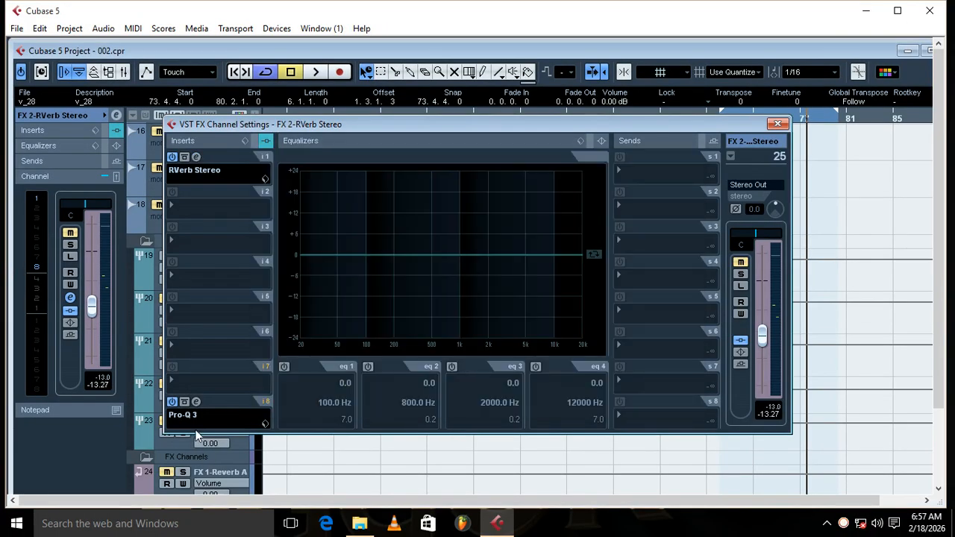
pyautogui.click(197, 403)
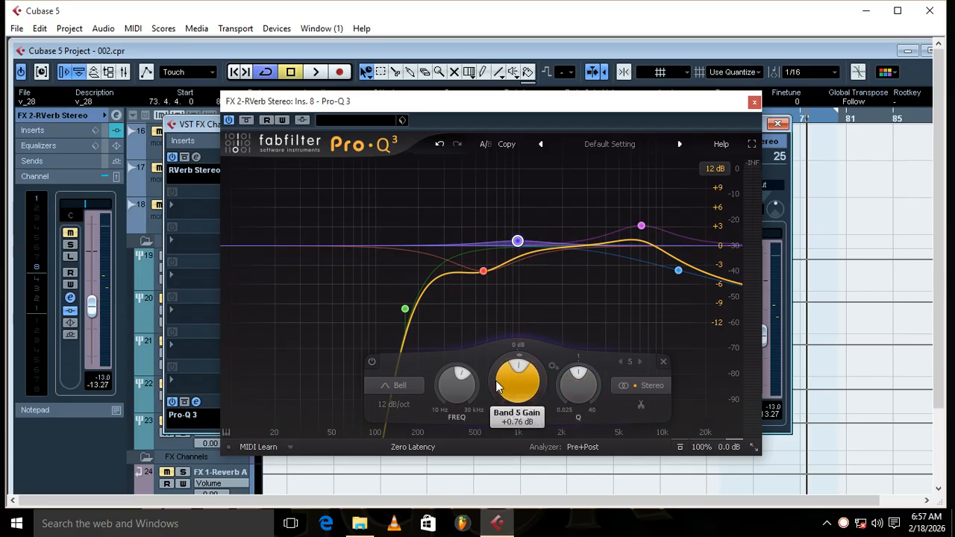
pyautogui.click(196, 157)
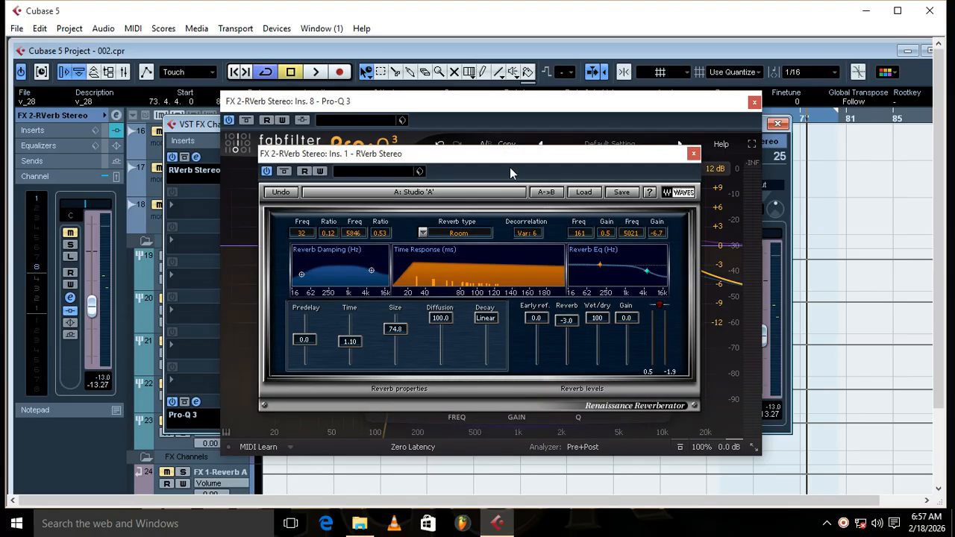
pyautogui.moveTo(510, 167); pyautogui.dragTo(705, 303)
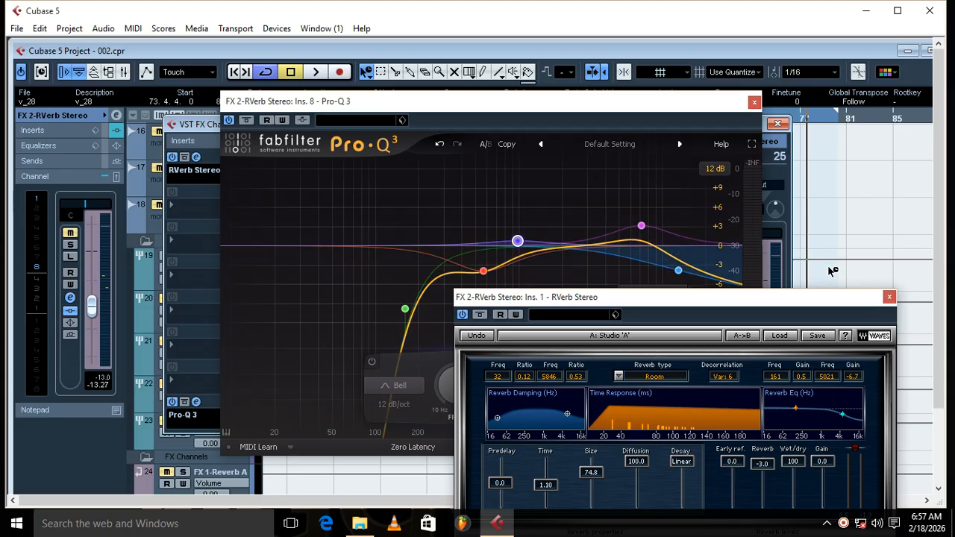
pyautogui.click(889, 298)
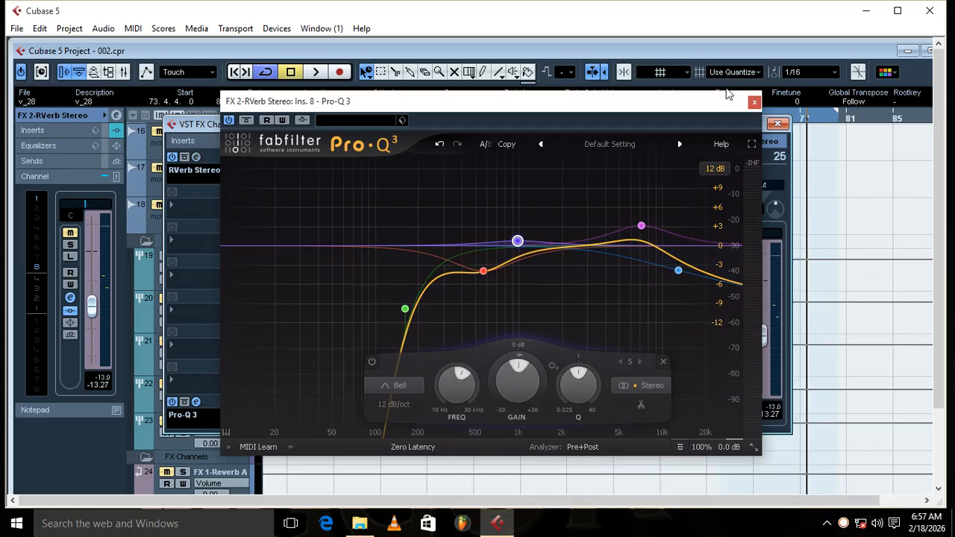
pyautogui.click(754, 104)
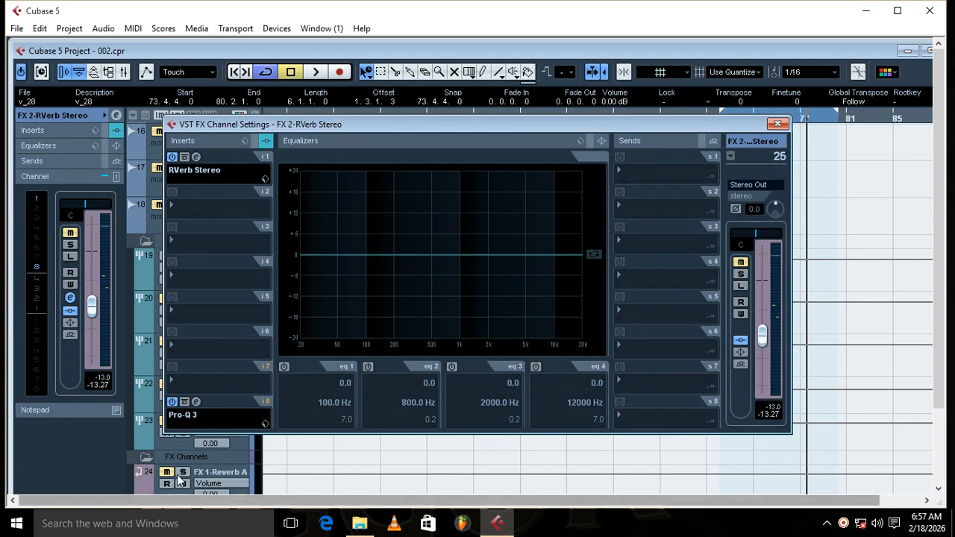
# Step: Close the FX channel settings and solo FX 1-Reverb A and FX 2-RVerb Stereo during loop playback
pyautogui.hotkey('ctrl', 'w')
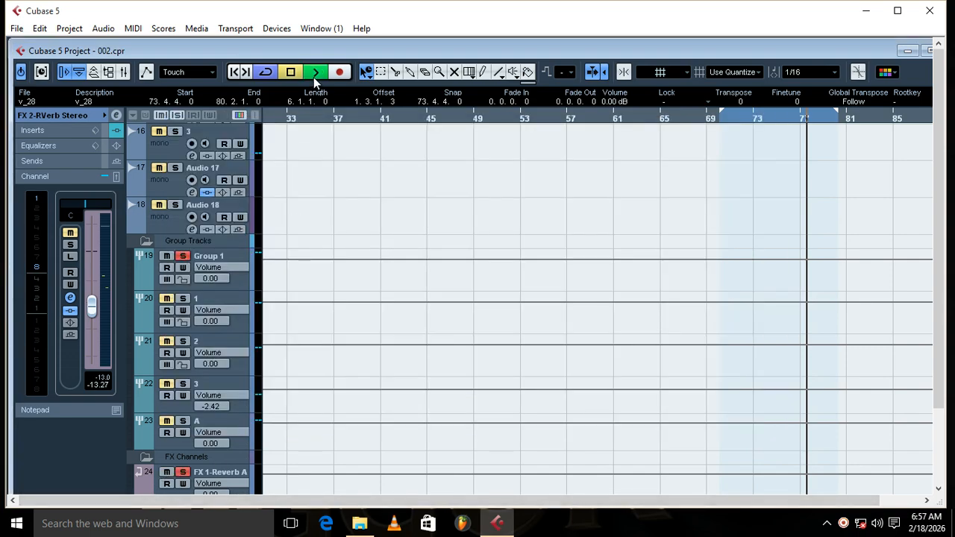
pyautogui.click(926, 50)
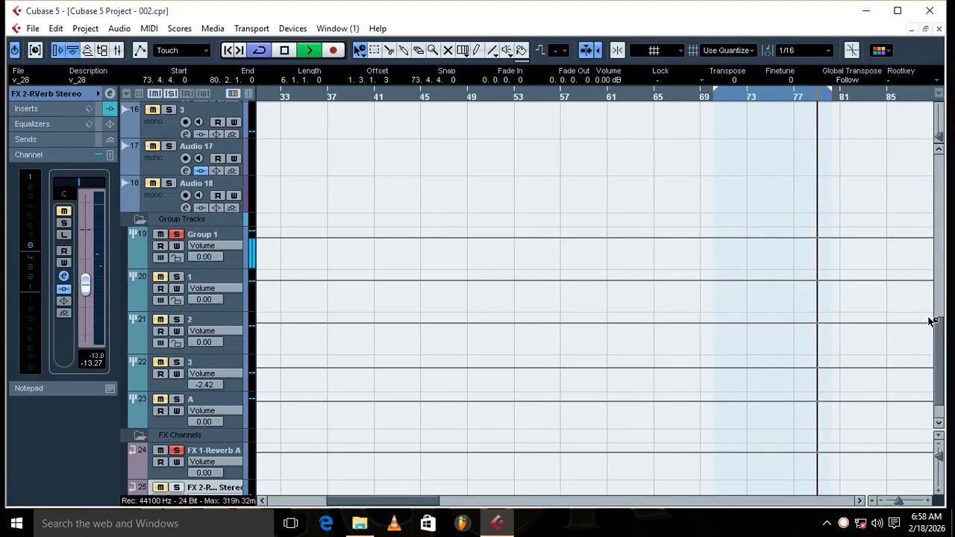
pyautogui.click(176, 488)
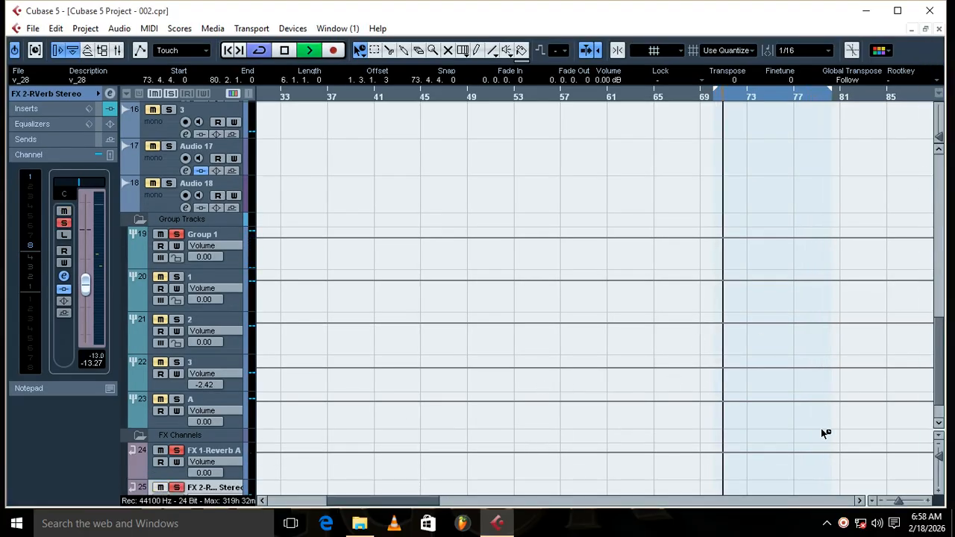
# Step: Move playback to just before the v_28 clip and add the track 3 vocal to the solo
pyautogui.moveTo(942, 348); pyautogui.dragTo(941, 176)
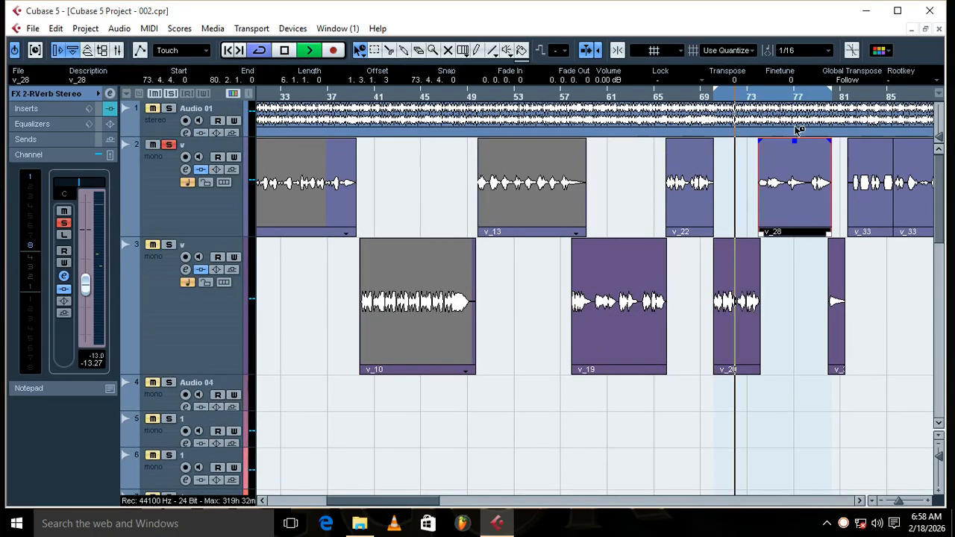
pyautogui.click(755, 97)
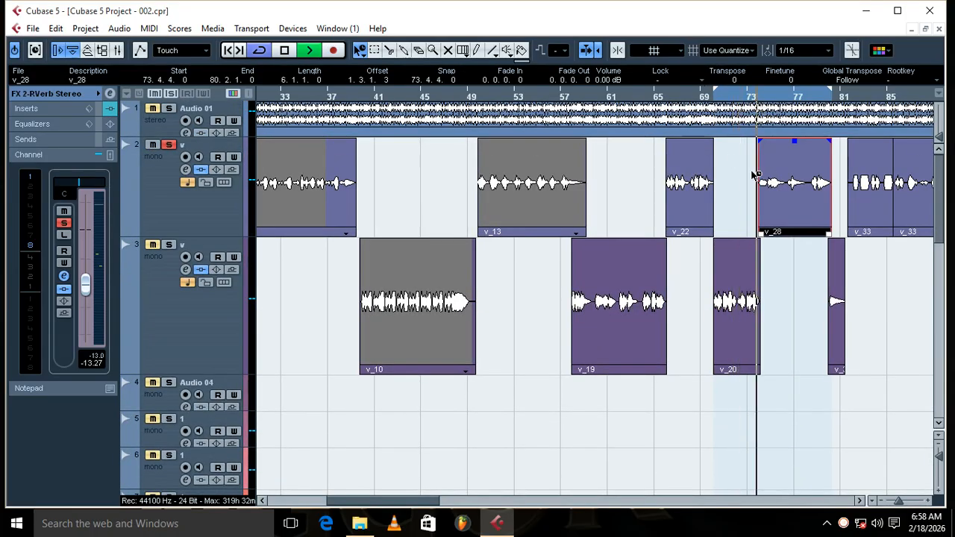
pyautogui.click(168, 247)
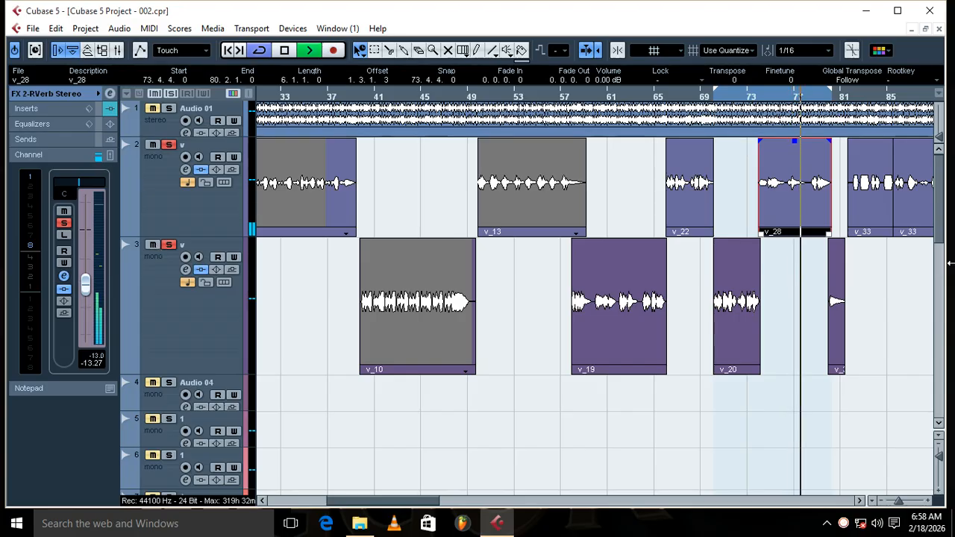
# Step: Select the Group 1 track and clear all solos to hear the processed vocals in the full mix
pyautogui.moveTo(940, 222); pyautogui.dragTo(954, 198)
pyautogui.click(232, 351)
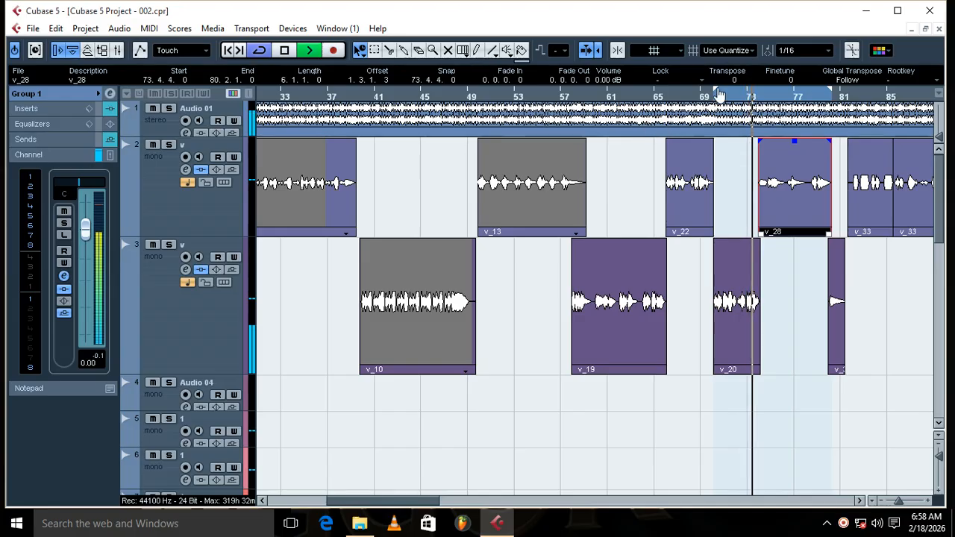
# Step: Lower the Group 1 fader to about -3.61 dB while the loop plays from its start, and stop playback
pyautogui.press('space')
pyautogui.press('space')
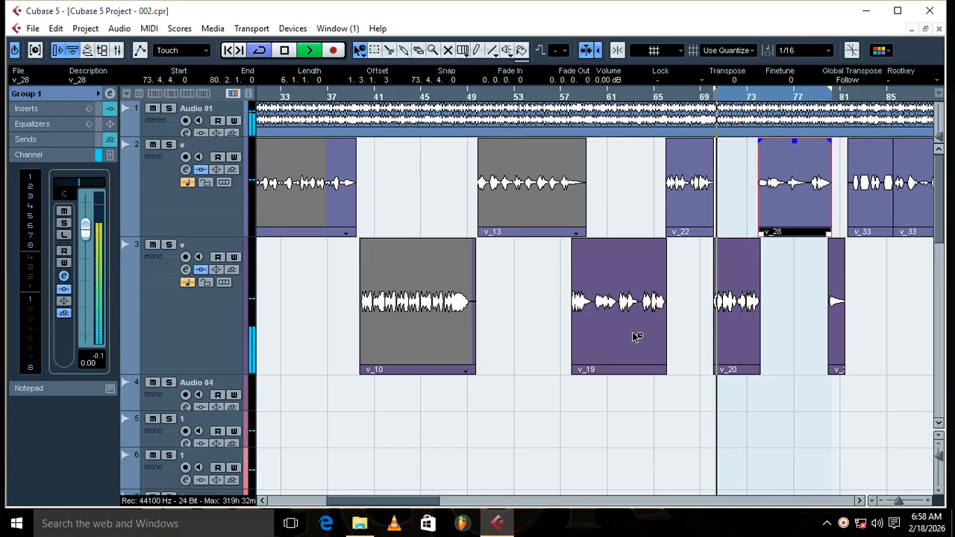
pyautogui.moveTo(86, 234); pyautogui.dragTo(85, 256)
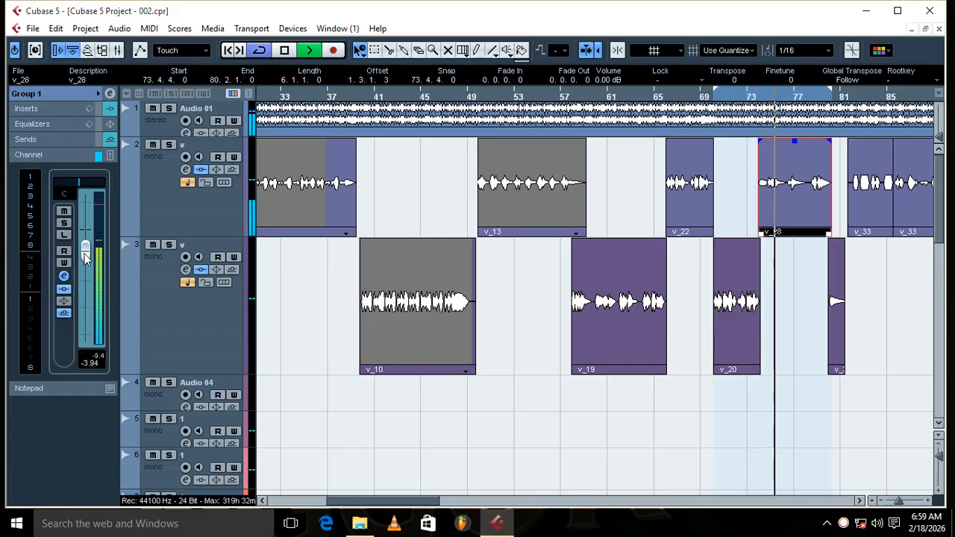
pyautogui.moveTo(87, 253); pyautogui.dragTo(88, 253)
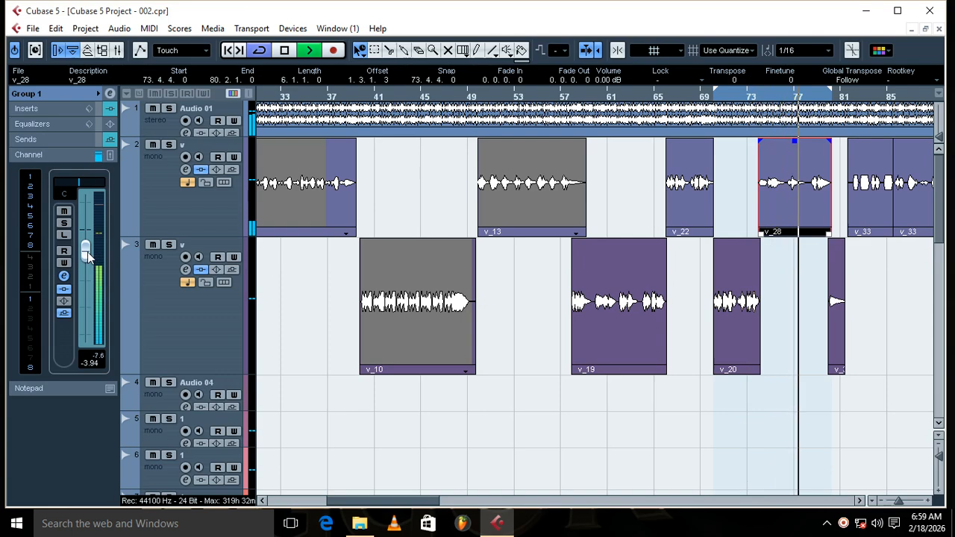
pyautogui.moveTo(88, 254); pyautogui.dragTo(87, 251)
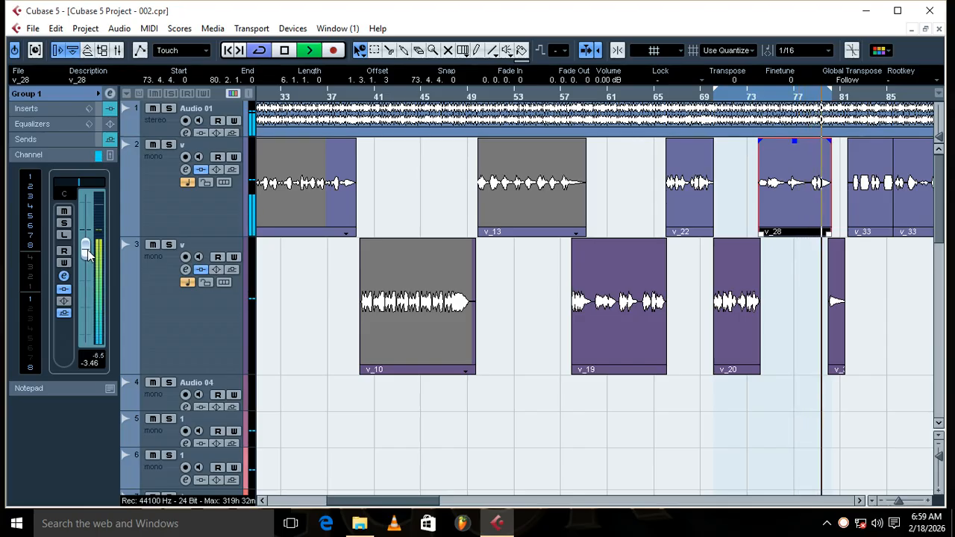
pyautogui.moveTo(337, 503); pyautogui.dragTo(374, 511)
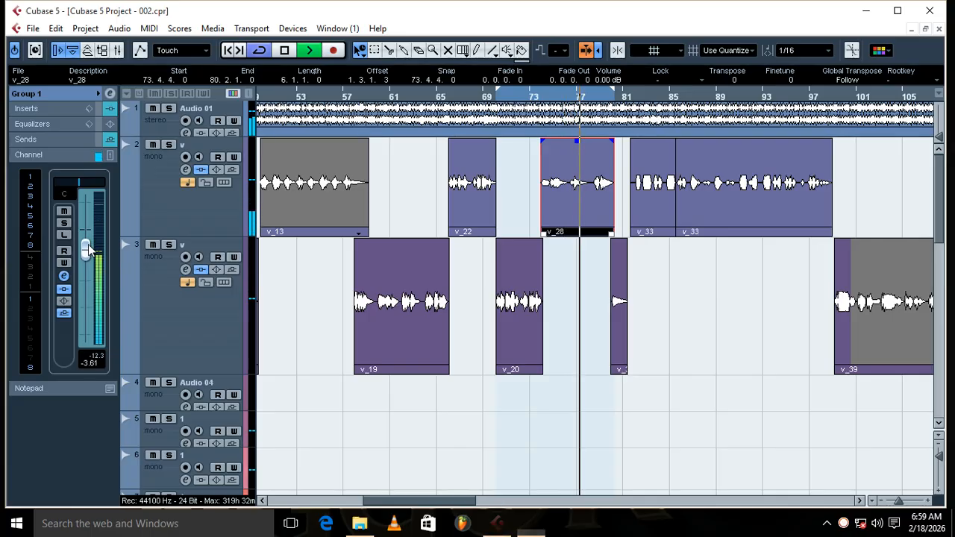
pyautogui.click(286, 50)
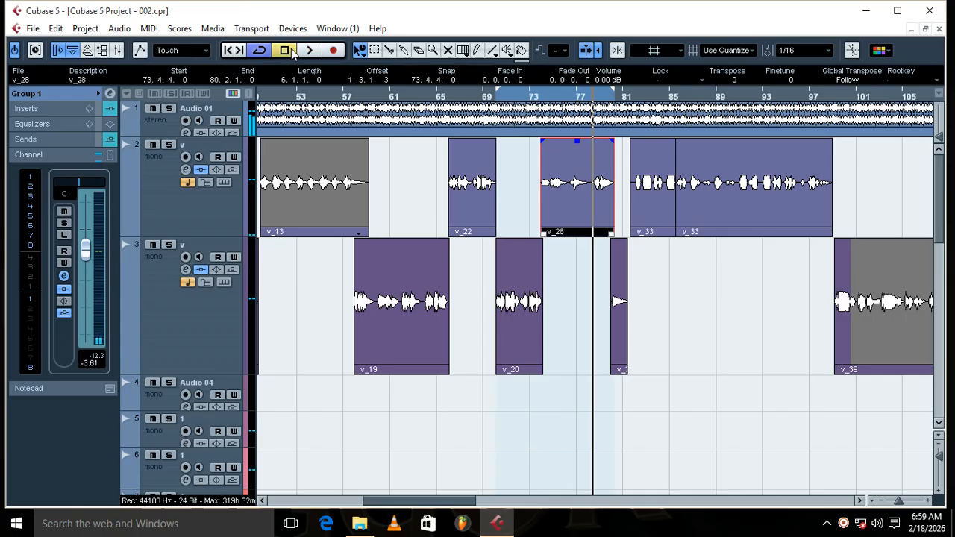
# Step: Turn on Snap and load Maserati GRP Stereo into the first insert slot of the Stereo Out channel
pyautogui.click(618, 50)
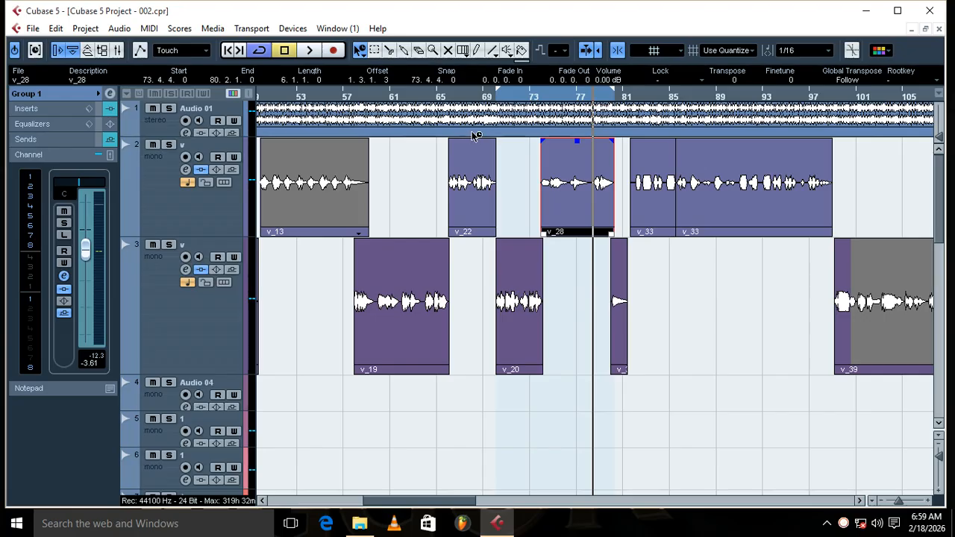
pyautogui.click(117, 51)
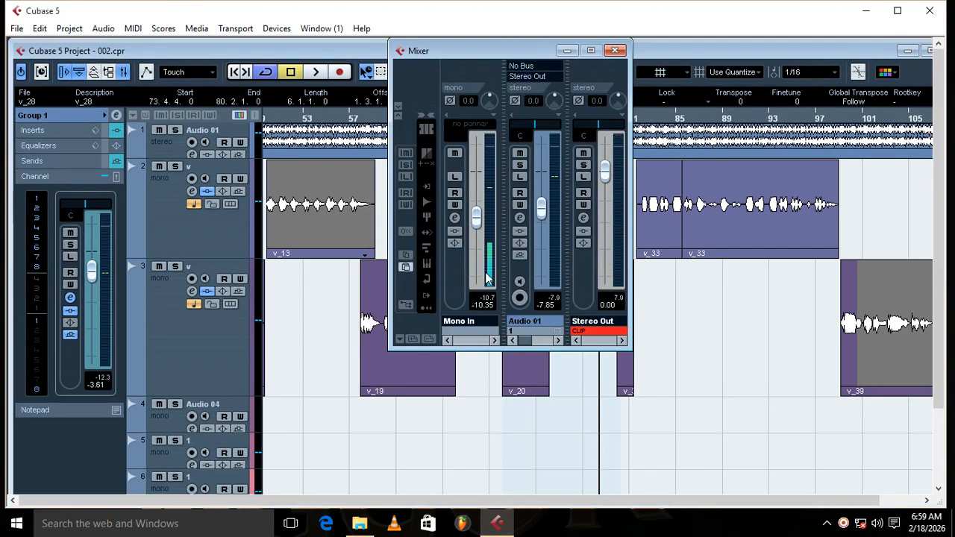
pyautogui.click(587, 328)
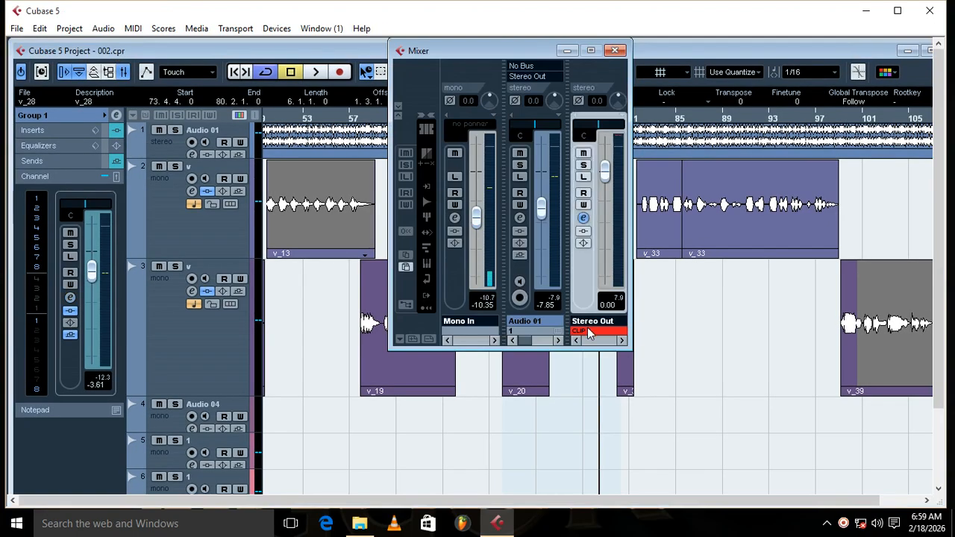
pyautogui.click(583, 218)
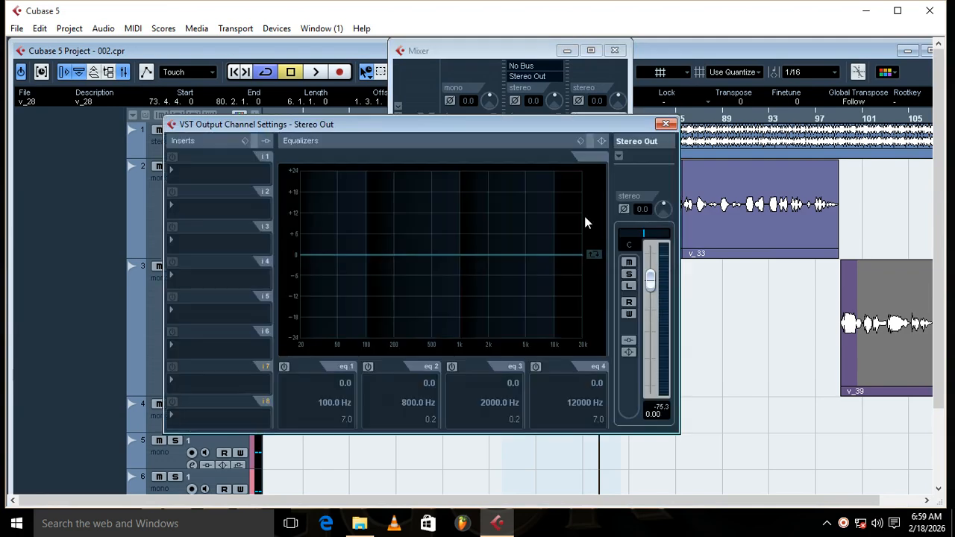
pyautogui.click(205, 175)
pyautogui.moveTo(239, 340)
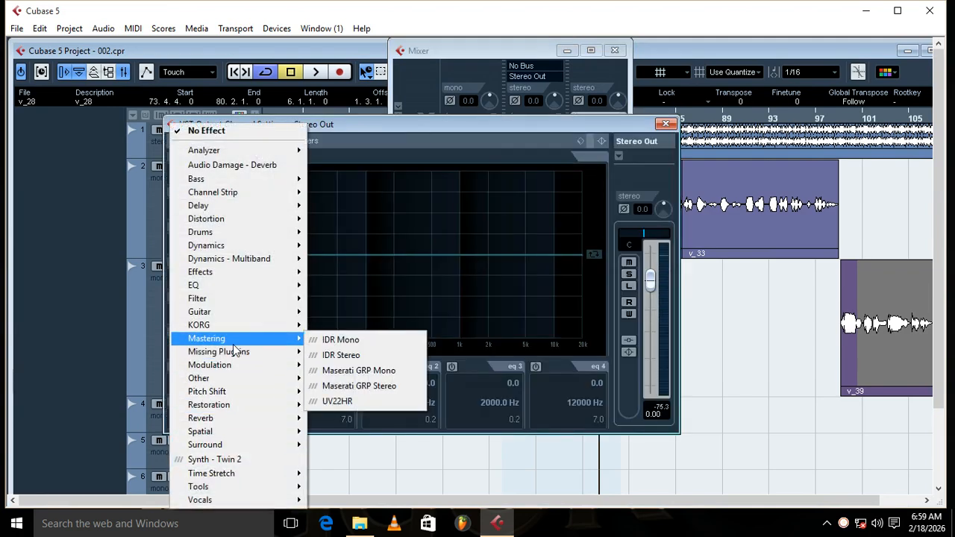
pyautogui.click(382, 387)
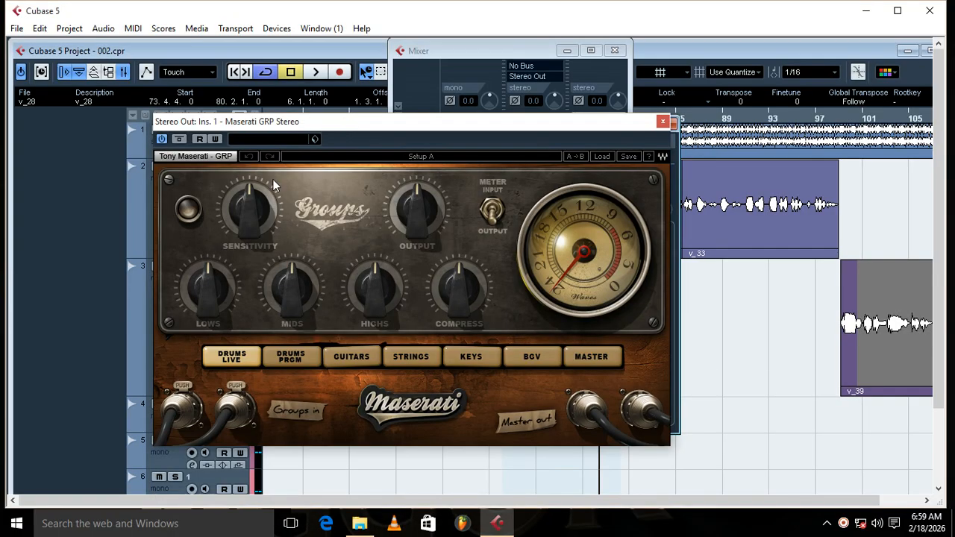
# Step: Switch Maserati GRP to Master mode, audition it during loop playback, and close the plug-in and mixer windows
pyautogui.click(591, 357)
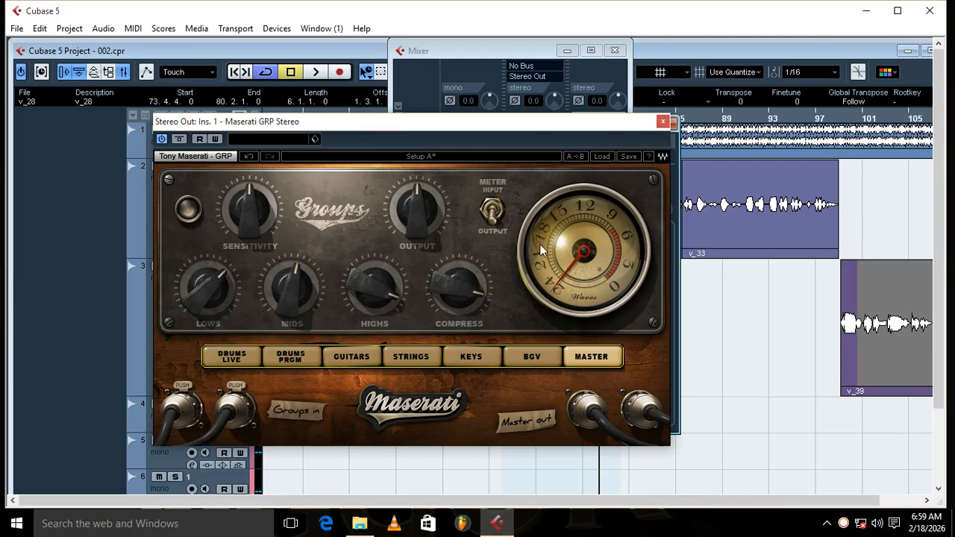
pyautogui.click(320, 77)
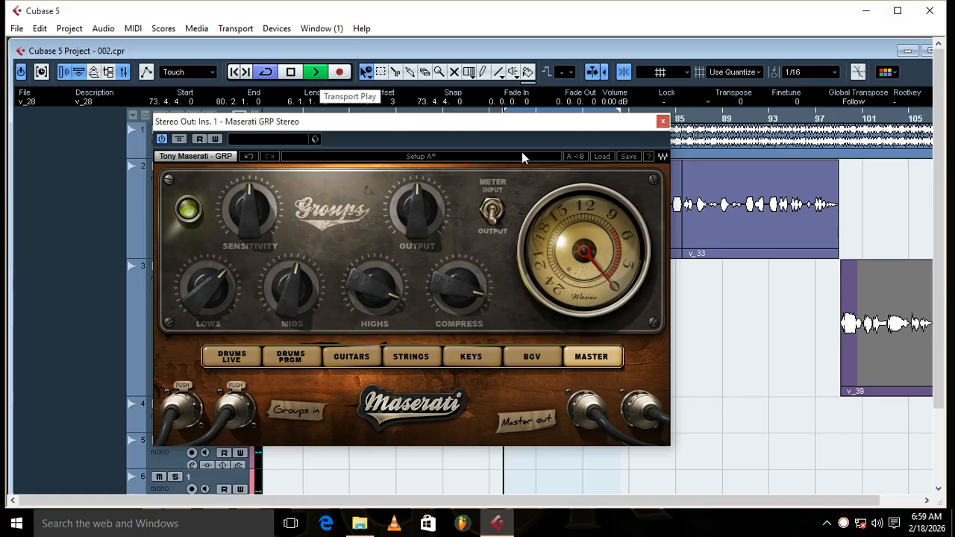
pyautogui.click(662, 121)
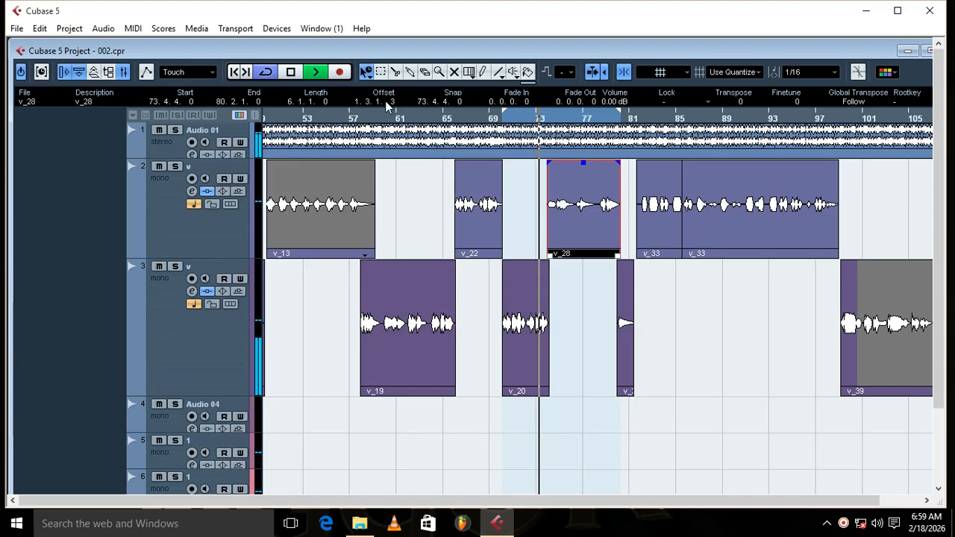
pyautogui.click(124, 71)
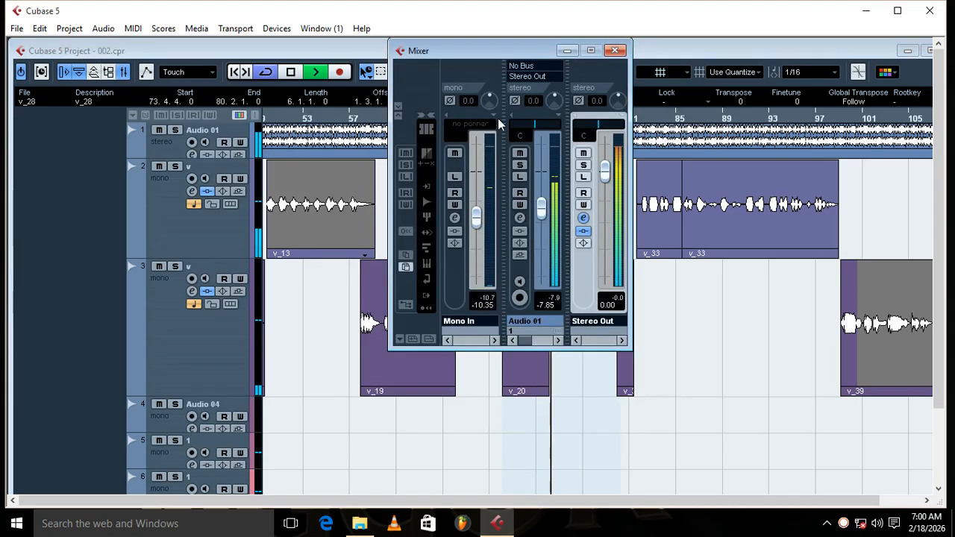
pyautogui.click(615, 50)
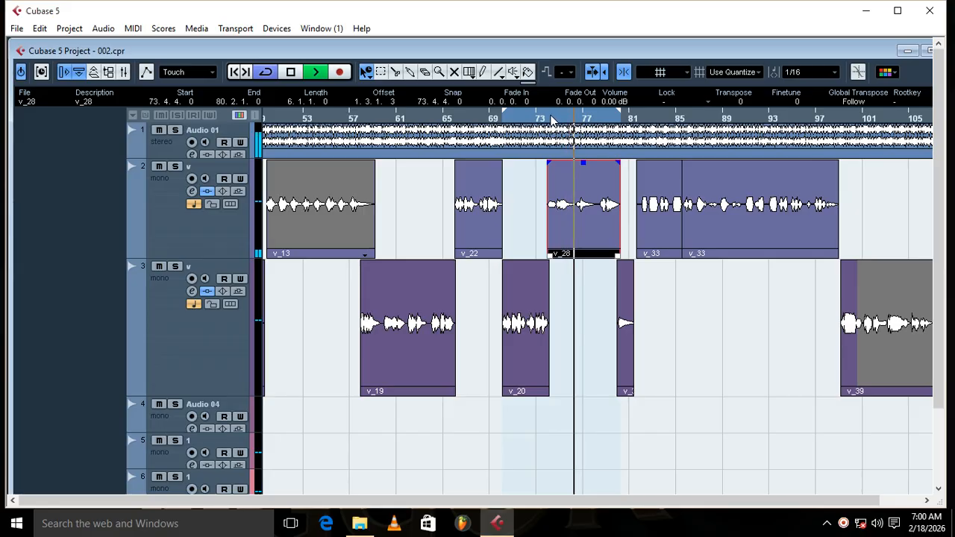
# Step: Set the loop range to the full Audio 01 clip and move playback to the v_10 clip near bar 41
pyautogui.click(551, 119)
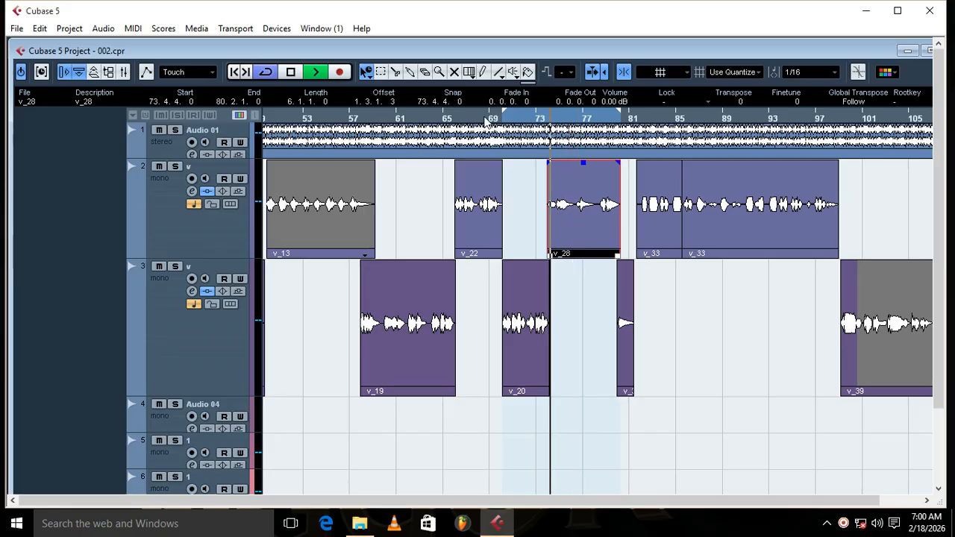
pyautogui.click(409, 146)
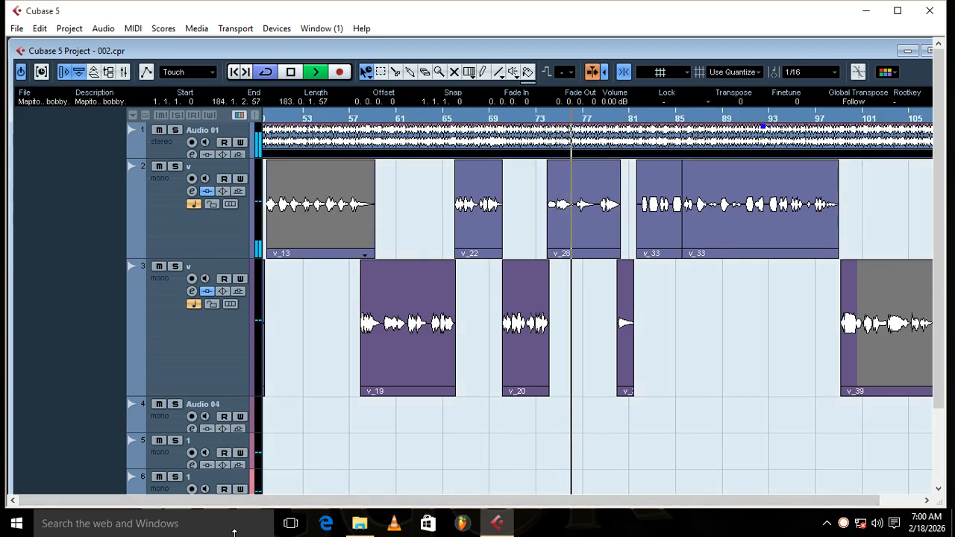
pyautogui.press('g')
pyautogui.press('g')
pyautogui.press('g')
pyautogui.press('g')
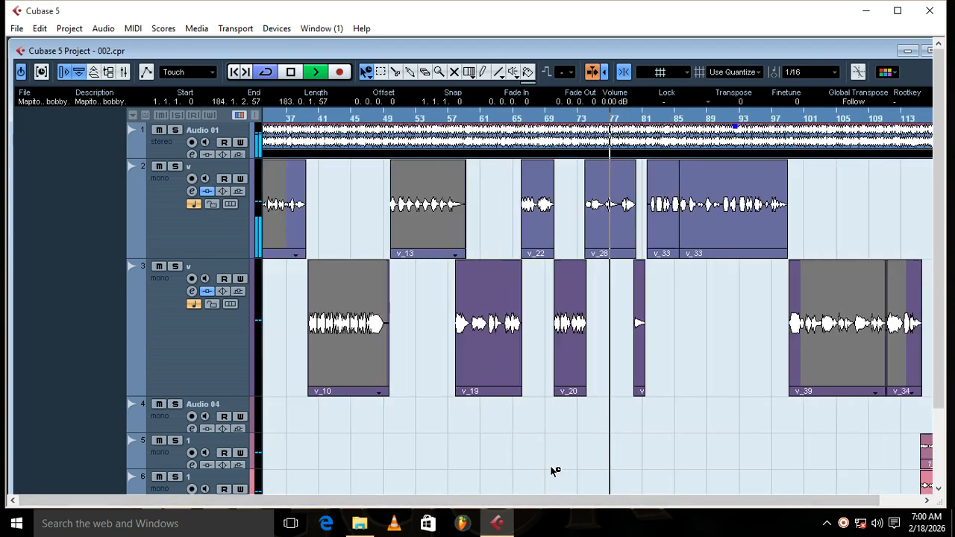
pyautogui.click(359, 119)
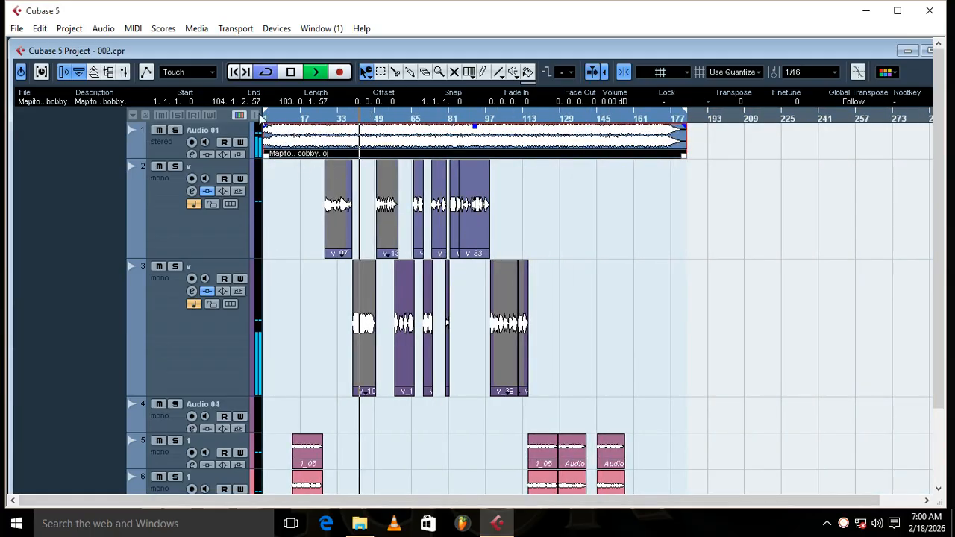
# Step: Deactivate the Maserati GRP Stereo insert on Stereo Out to hear the mix without it, leaving the mixer open
pyautogui.click(125, 73)
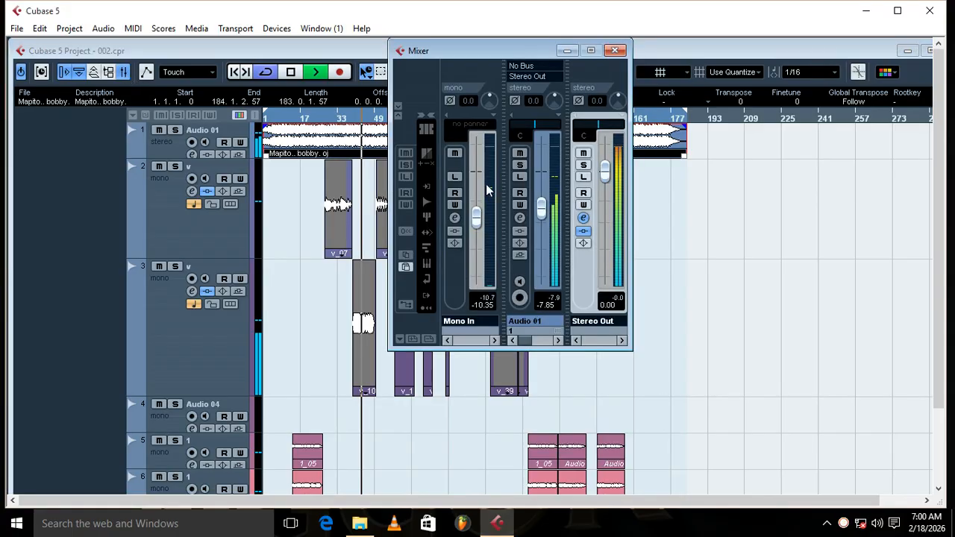
pyautogui.click(584, 219)
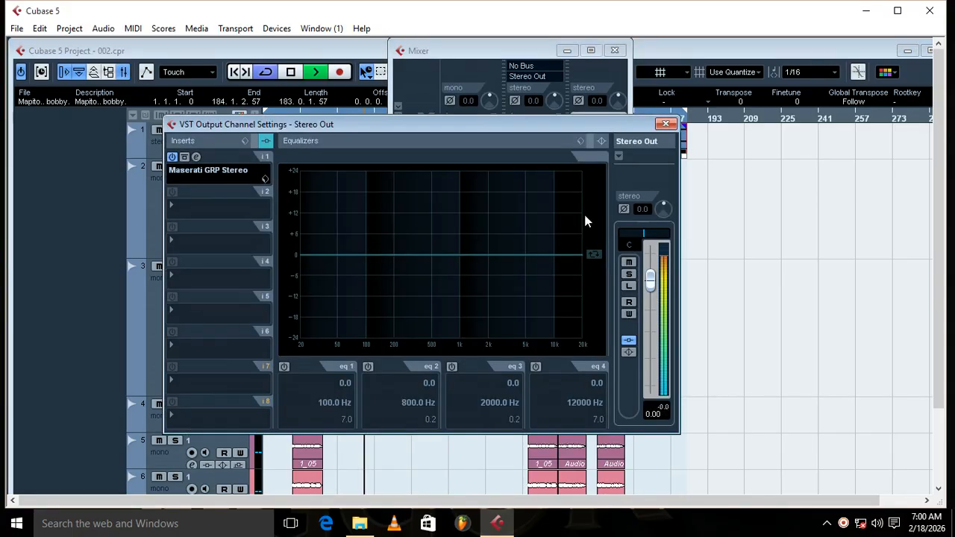
pyautogui.click(666, 123)
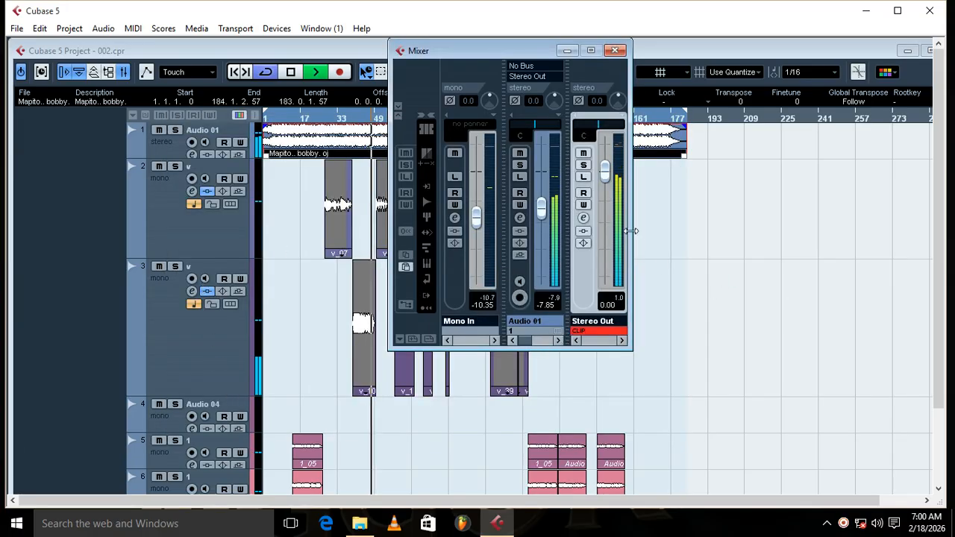
# Step: Widen the mixer to show more channels and lower the Group 1 fader to about -6.15 dB
pyautogui.moveTo(633, 239); pyautogui.dragTo(933, 248)
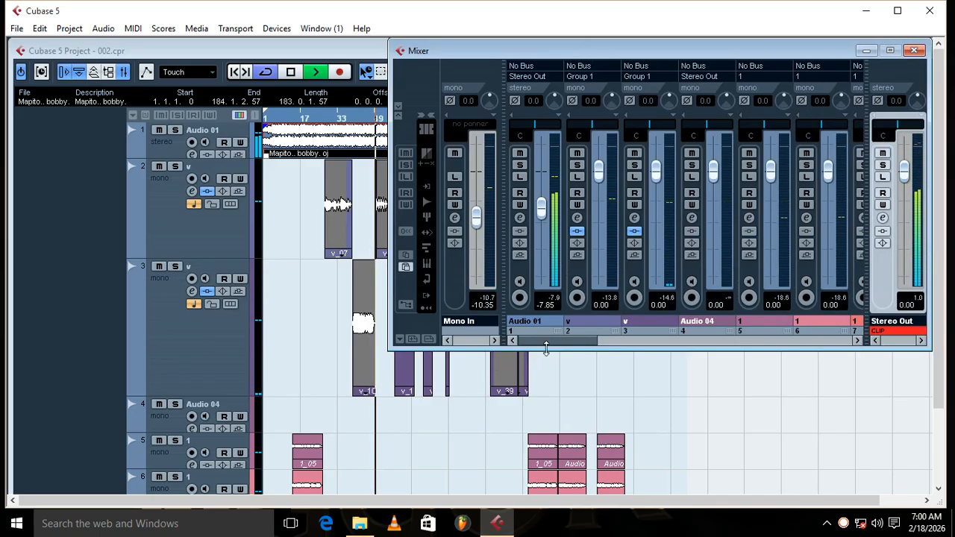
pyautogui.moveTo(550, 341); pyautogui.dragTo(740, 346)
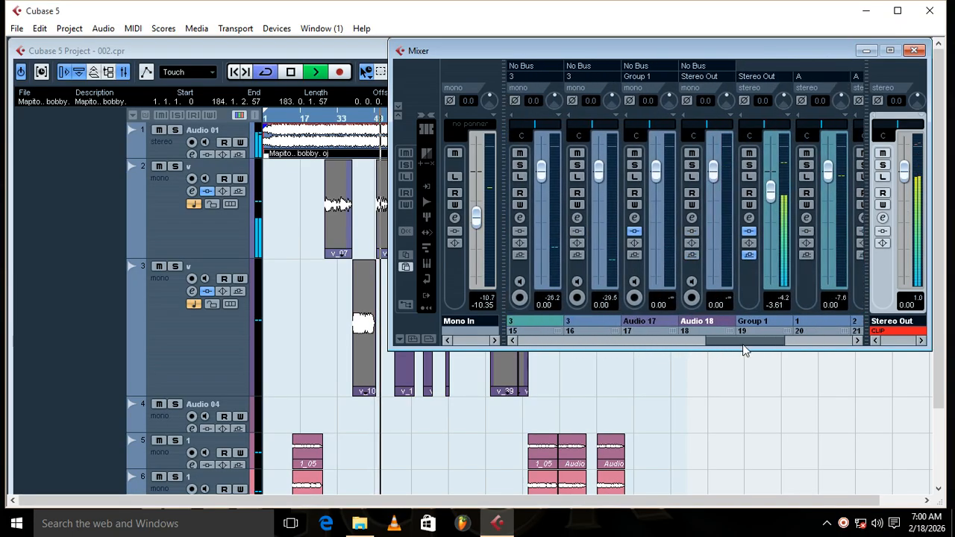
pyautogui.moveTo(775, 192); pyautogui.dragTo(774, 201)
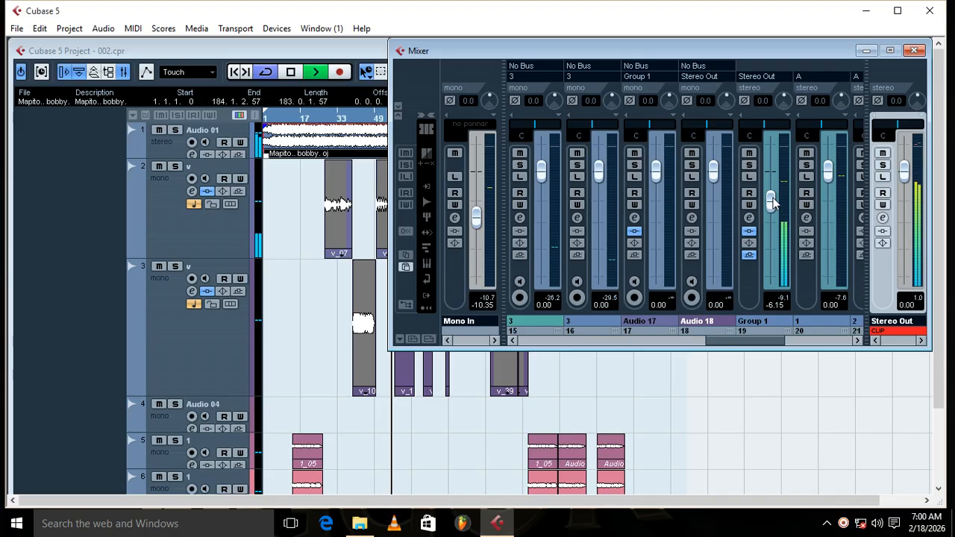
# Step: Reactivate the Maserati GRP Stereo insert on Stereo Out and close the channel settings and mixer
pyautogui.click(884, 218)
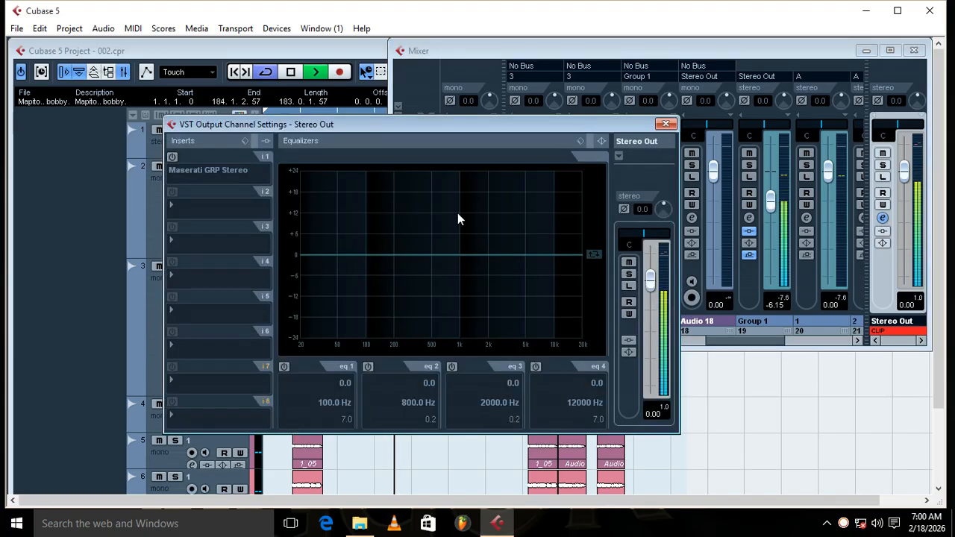
pyautogui.click(173, 158)
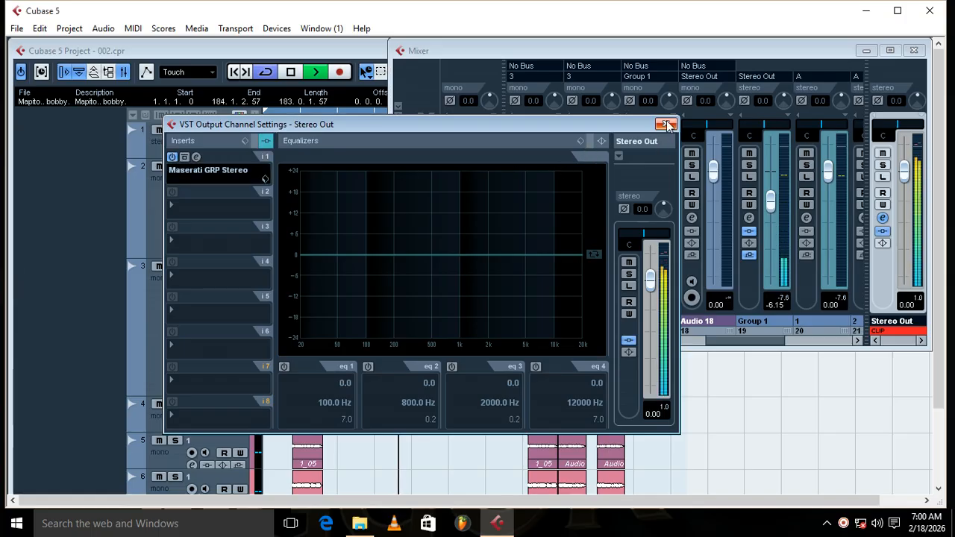
pyautogui.click(666, 124)
pyautogui.click(914, 51)
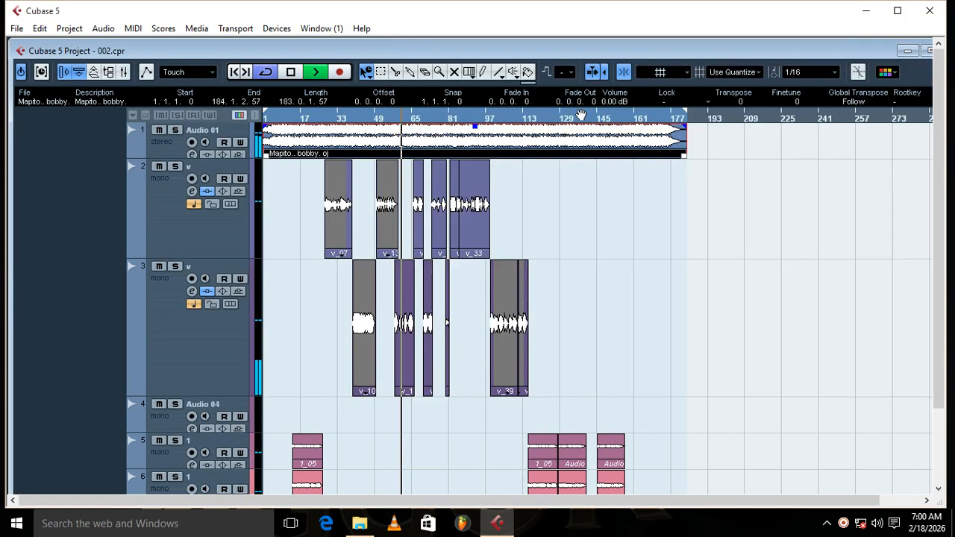
# Step: Save the project, and stop playback with the cursor placed at the start of the first 1_05 clip
pyautogui.click(17, 28)
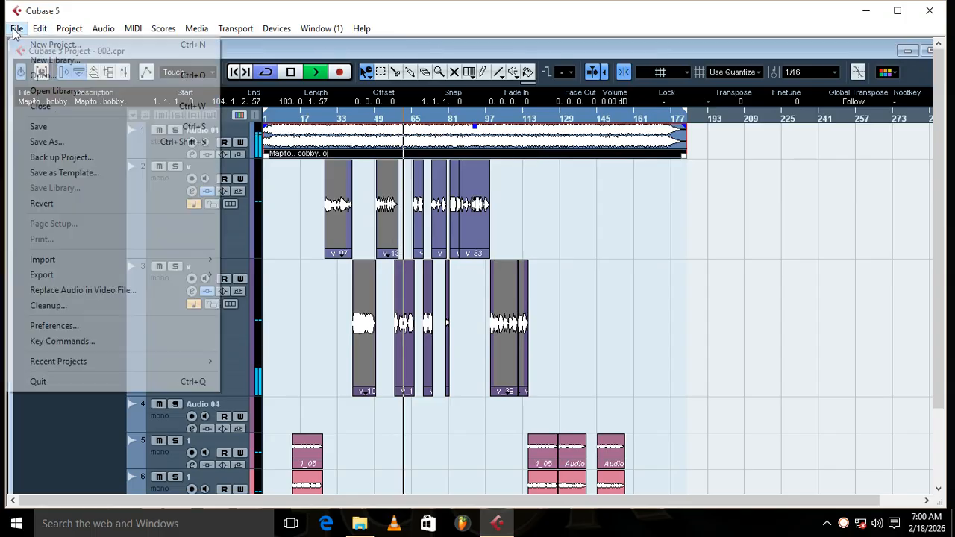
pyautogui.click(38, 126)
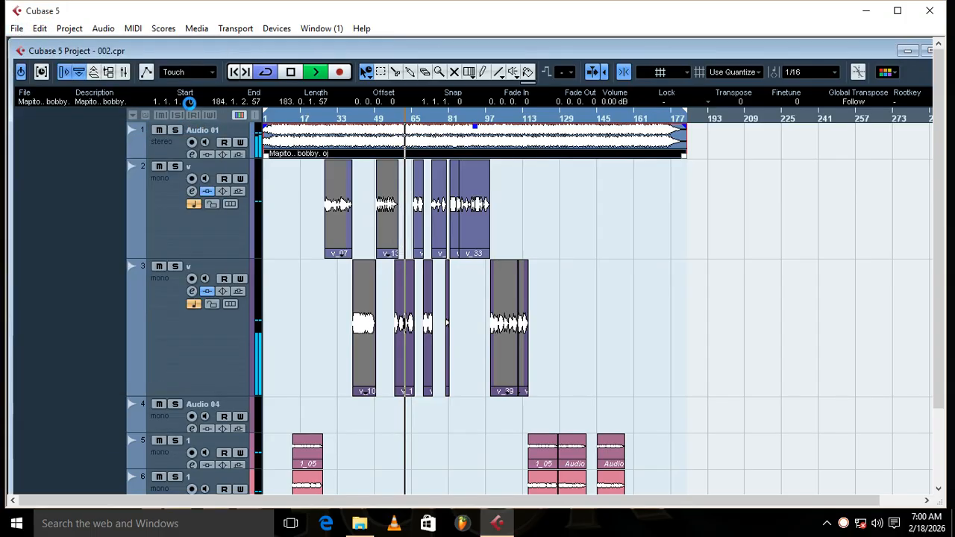
pyautogui.press('space')
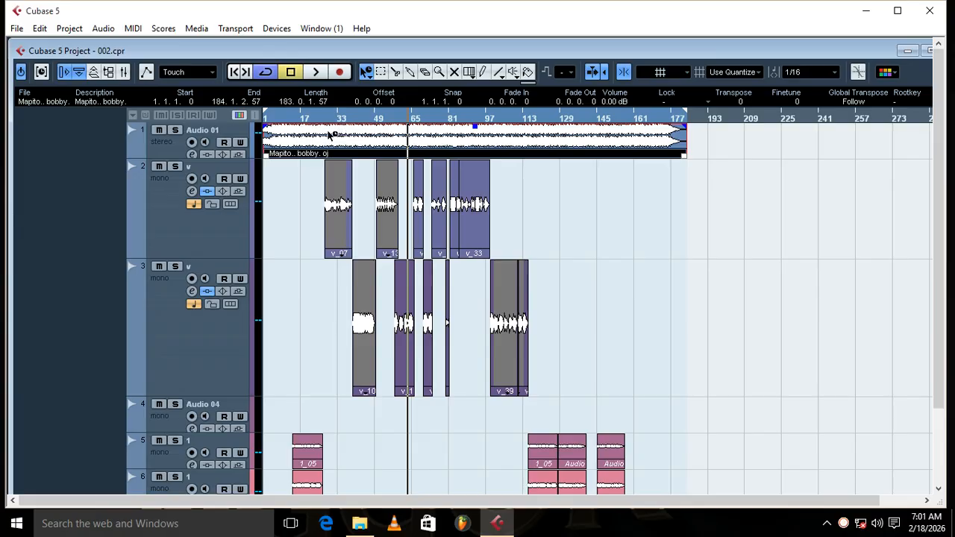
pyautogui.click(323, 120)
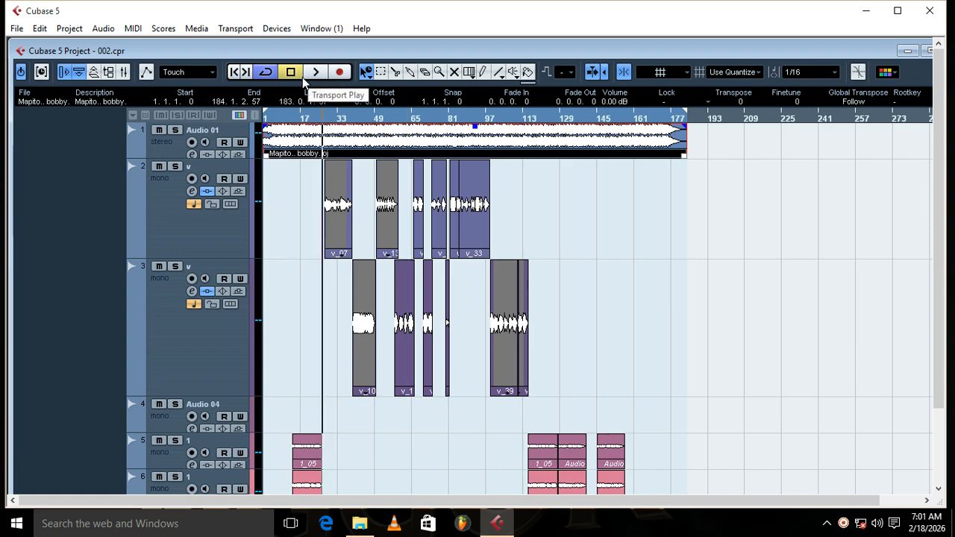
pyautogui.click(293, 117)
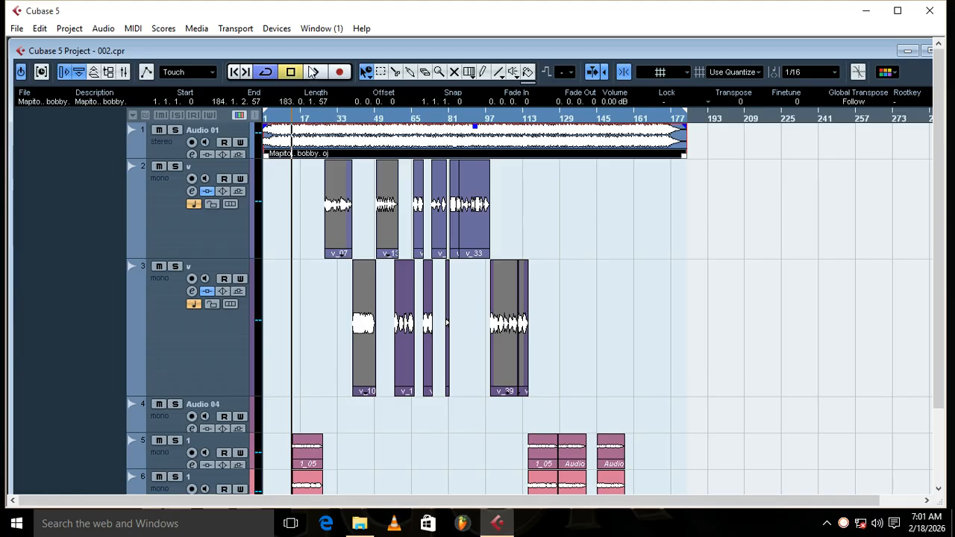
# Step: Move the project cursor to the later part of the first 1_05 clip and maximize the project window
pyautogui.click(314, 118)
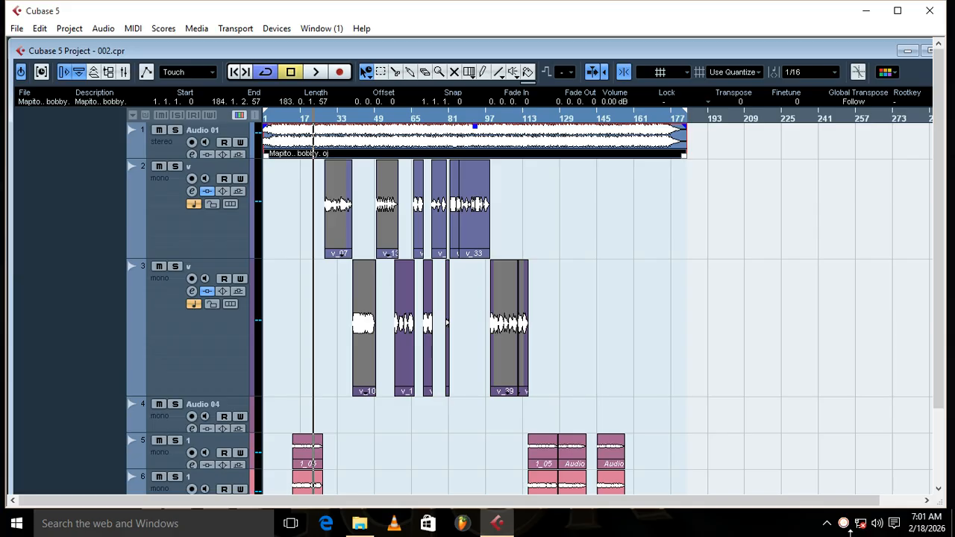
pyautogui.click(927, 50)
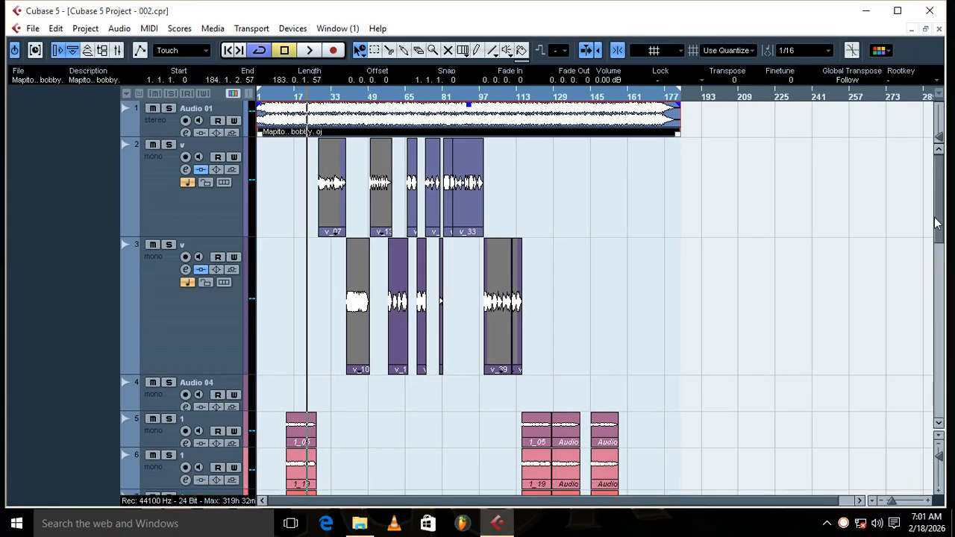
# Step: Open the Group 1 channel settings to review its inserts and sends, close them, and return to the maximized project's first tracks
pyautogui.moveTo(940, 196); pyautogui.dragTo(926, 321)
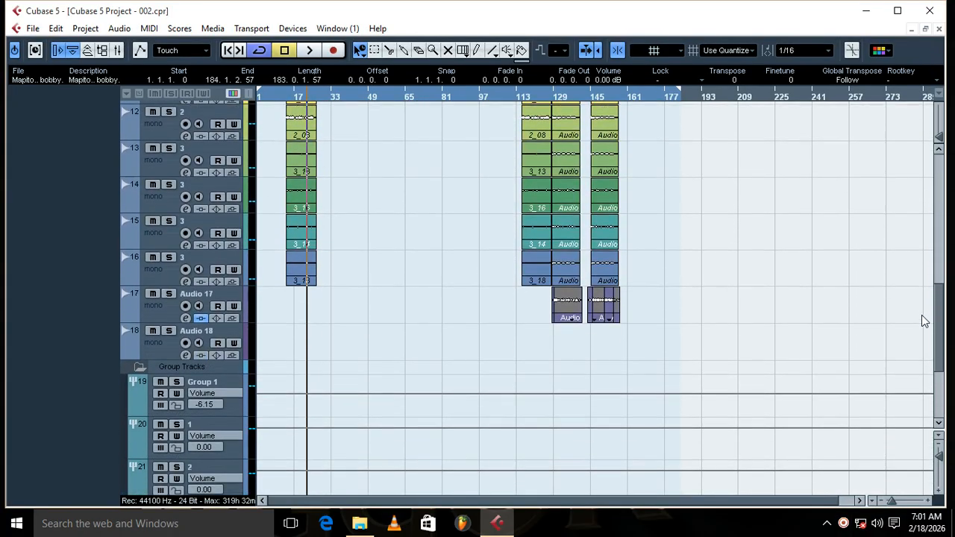
pyautogui.click(238, 370)
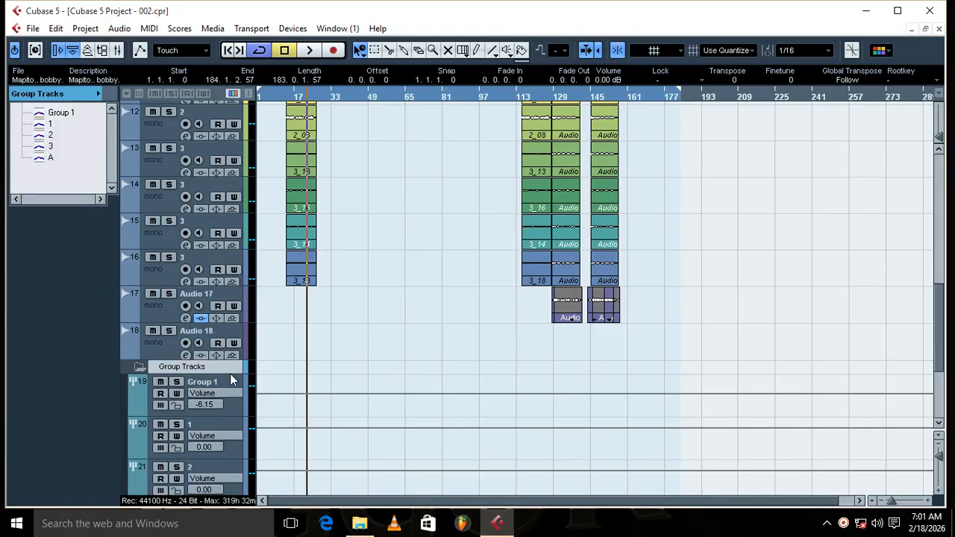
pyautogui.click(227, 379)
pyautogui.click(114, 92)
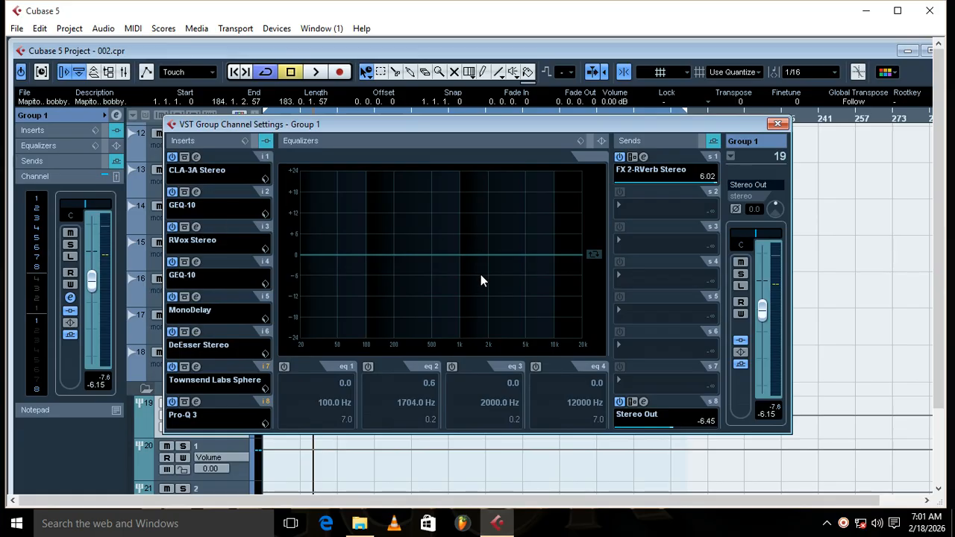
pyautogui.click(777, 125)
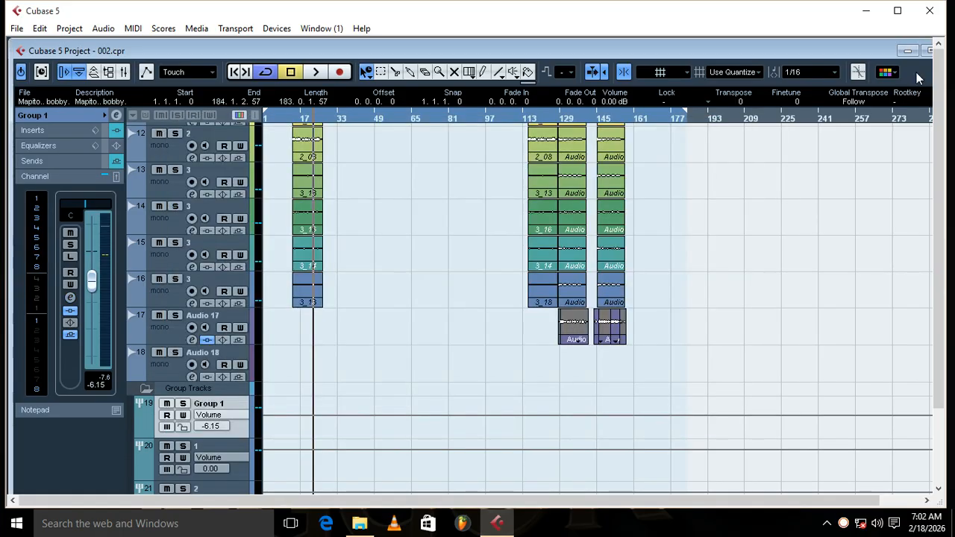
pyautogui.click(926, 51)
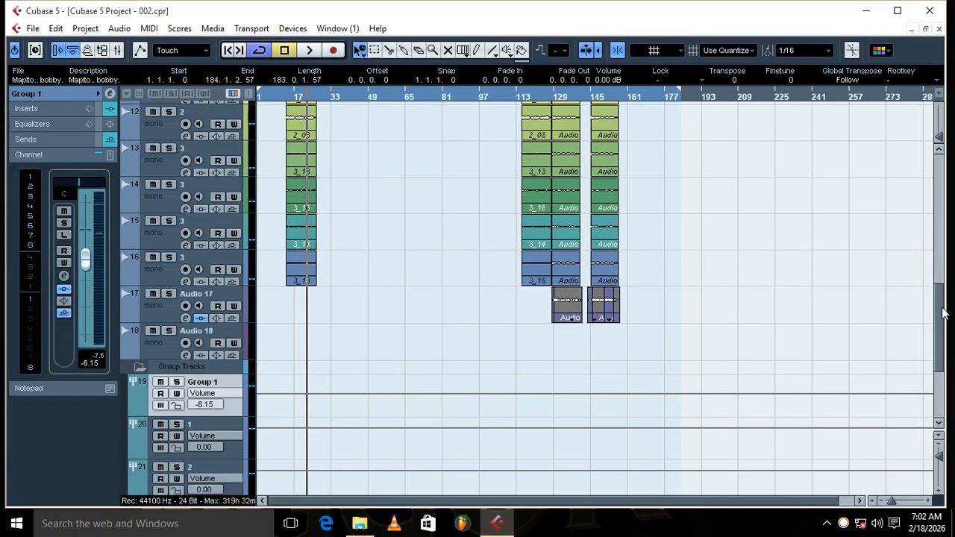
pyautogui.scroll(15, 945, 297)
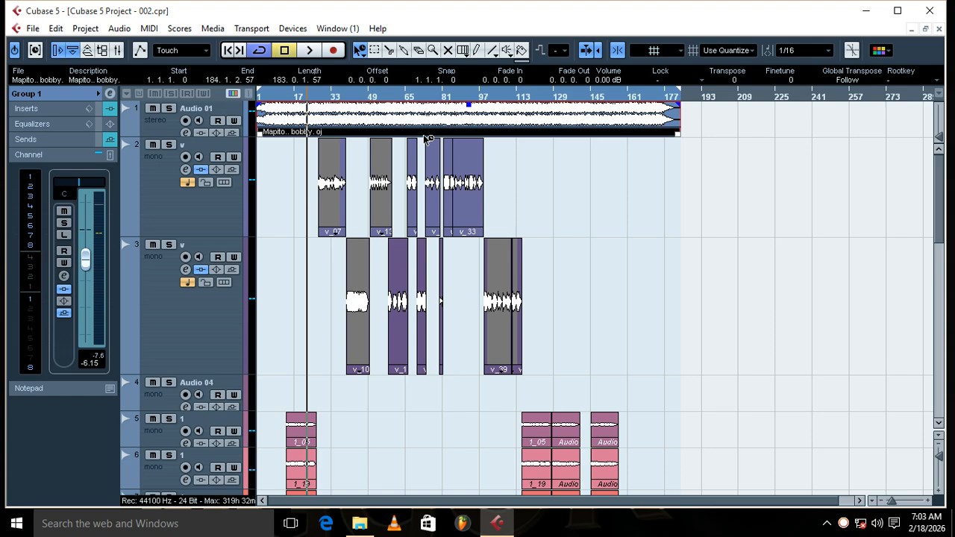
# Step: Play the mix from the first 1_05 clip to about bar 81, clear the clip selection, and stop playback
pyautogui.press('space')
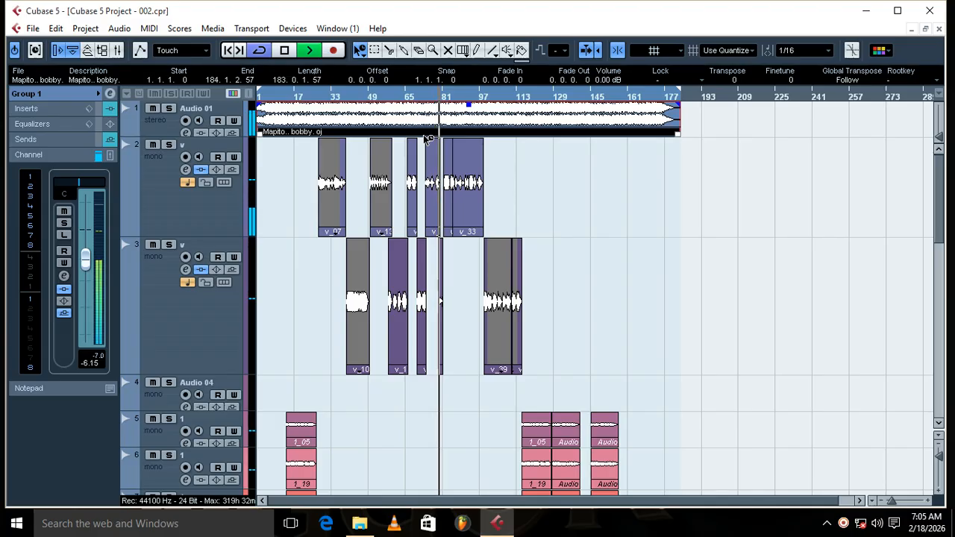
pyautogui.click(619, 336)
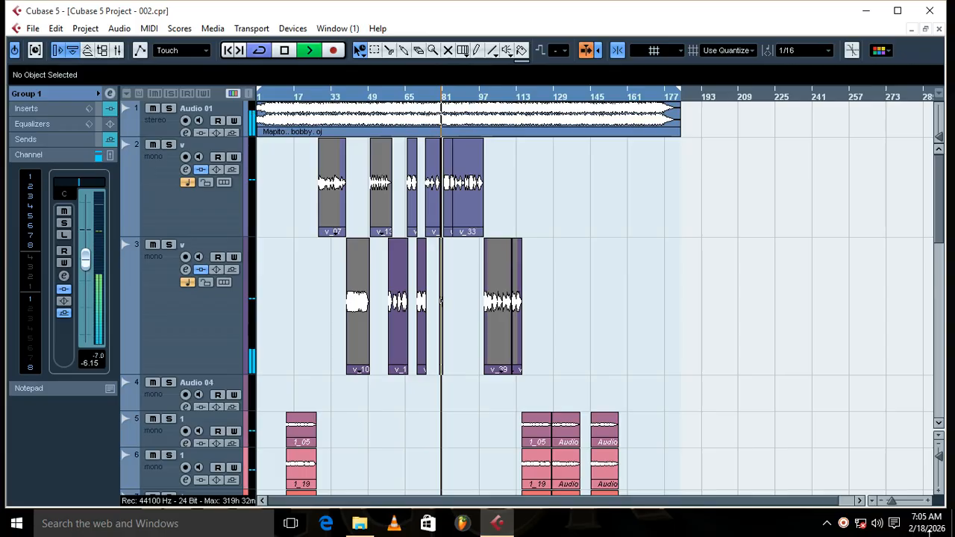
pyautogui.click(843, 525)
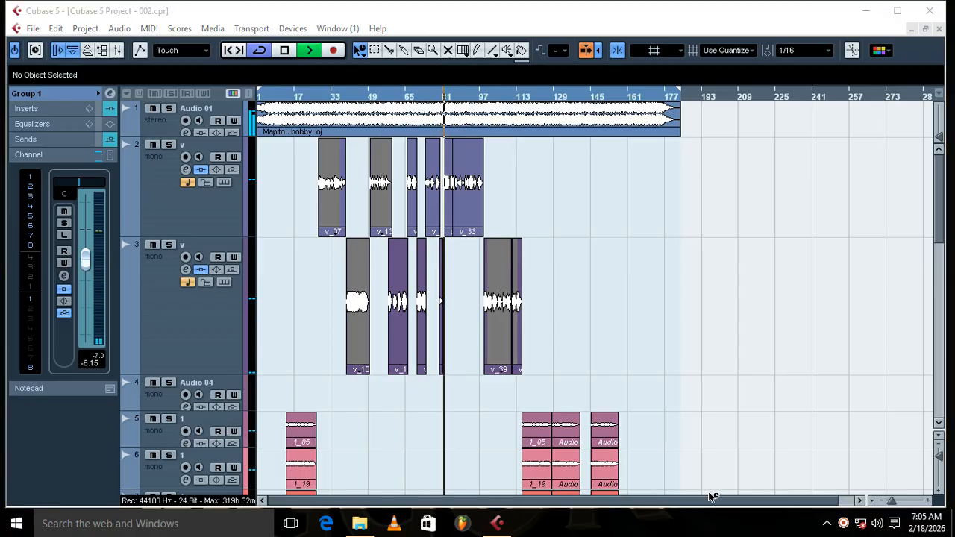
pyautogui.click(798, 423)
pyautogui.press('space')
pyautogui.click(843, 524)
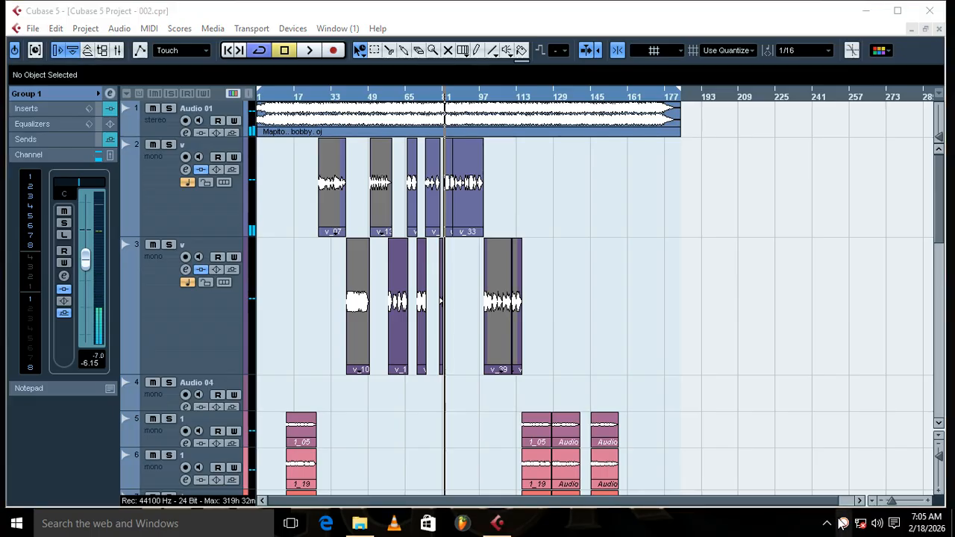
pyautogui.click(843, 524)
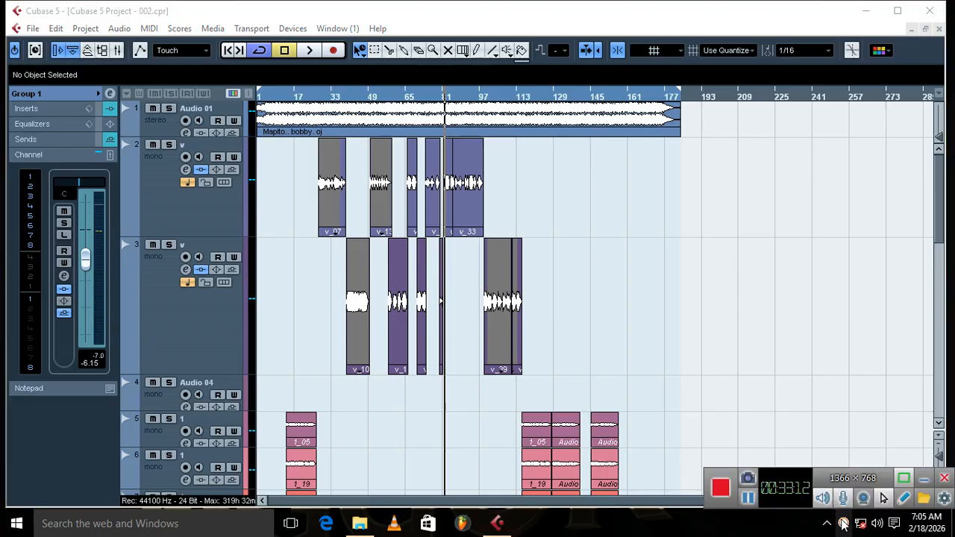